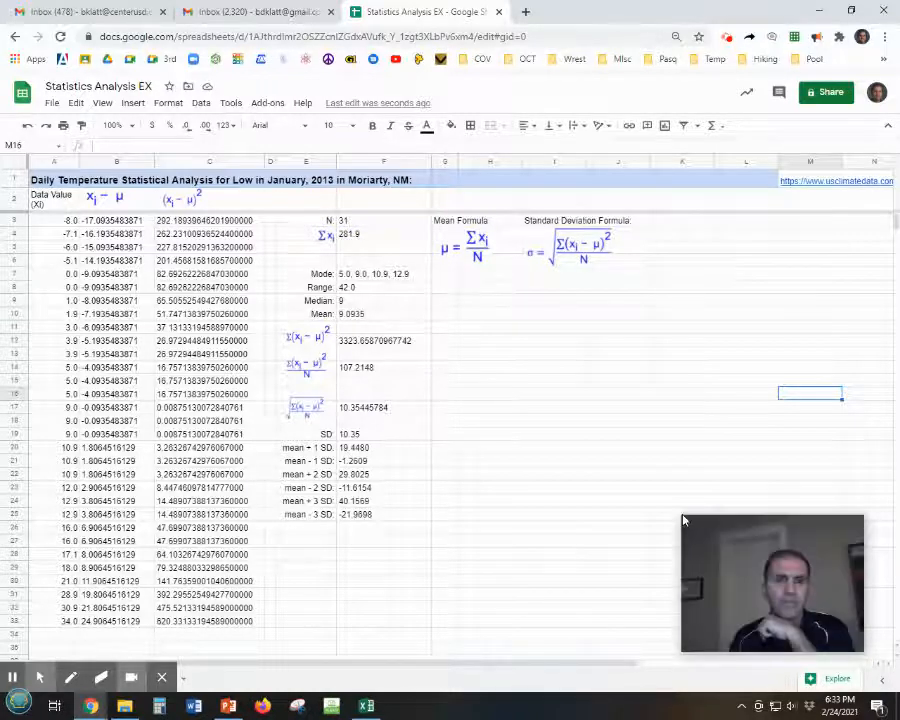
pyautogui.moveTo(683, 517); pyautogui.dragTo(513, 372)
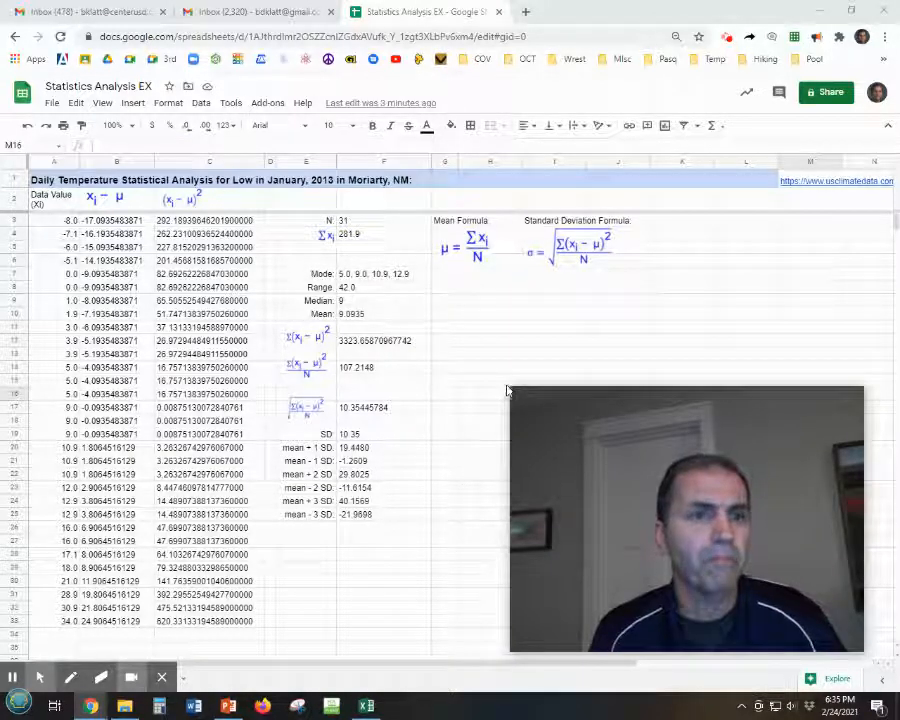
pyautogui.moveTo(510, 390); pyautogui.dragTo(666, 593)
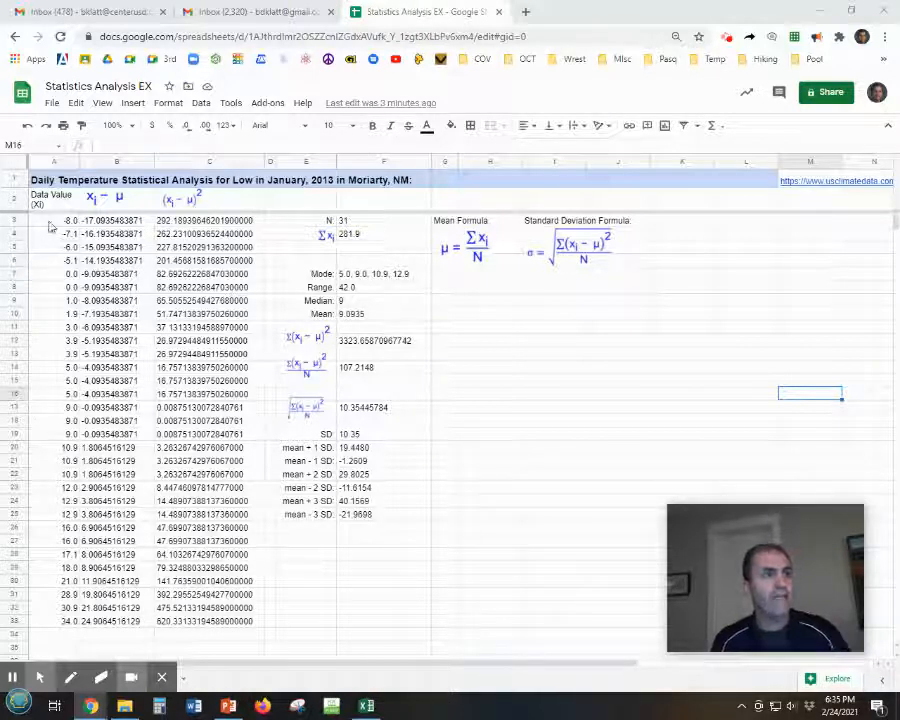
# Insert a chart from the temperature data values in A3:A33.
pyautogui.moveTo(49, 226); pyautogui.dragTo(60, 625)
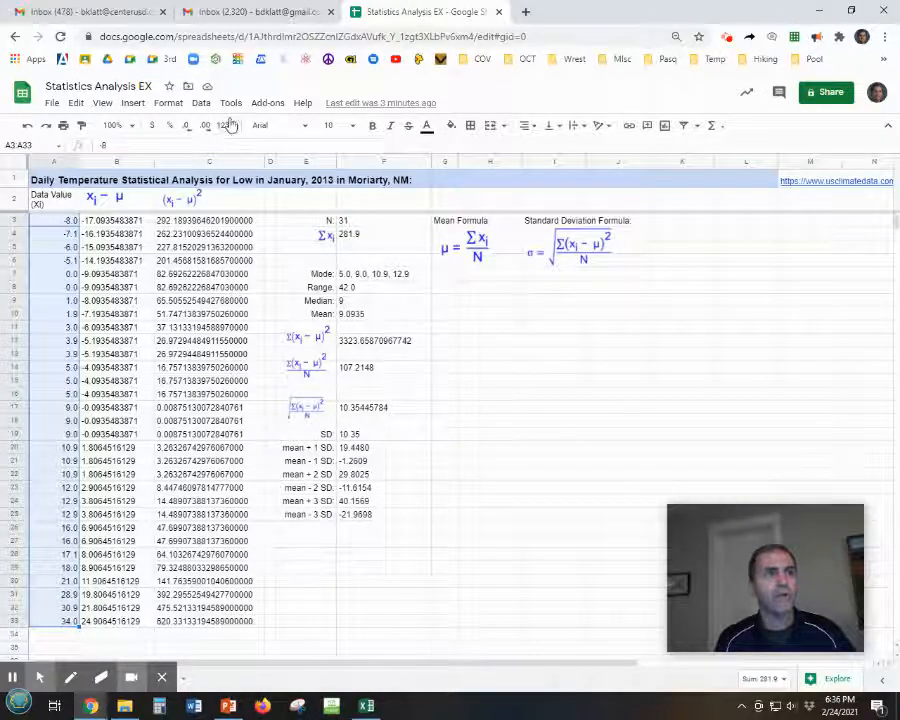
pyautogui.click(132, 104)
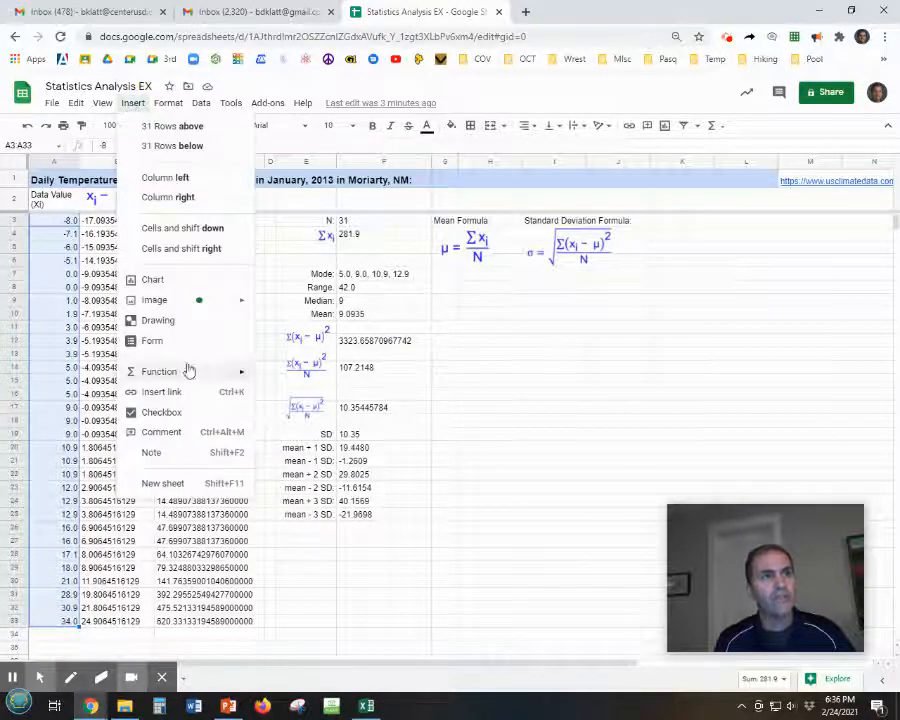
pyautogui.click(664, 126)
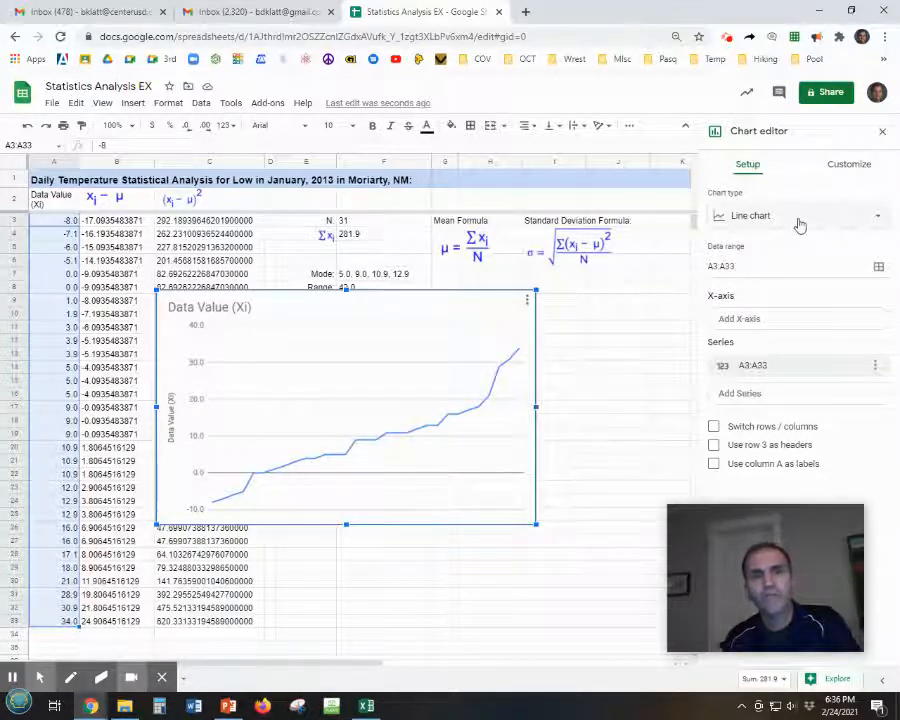
# Change the new chart's type from line to Histogram chart.
pyautogui.click(875, 219)
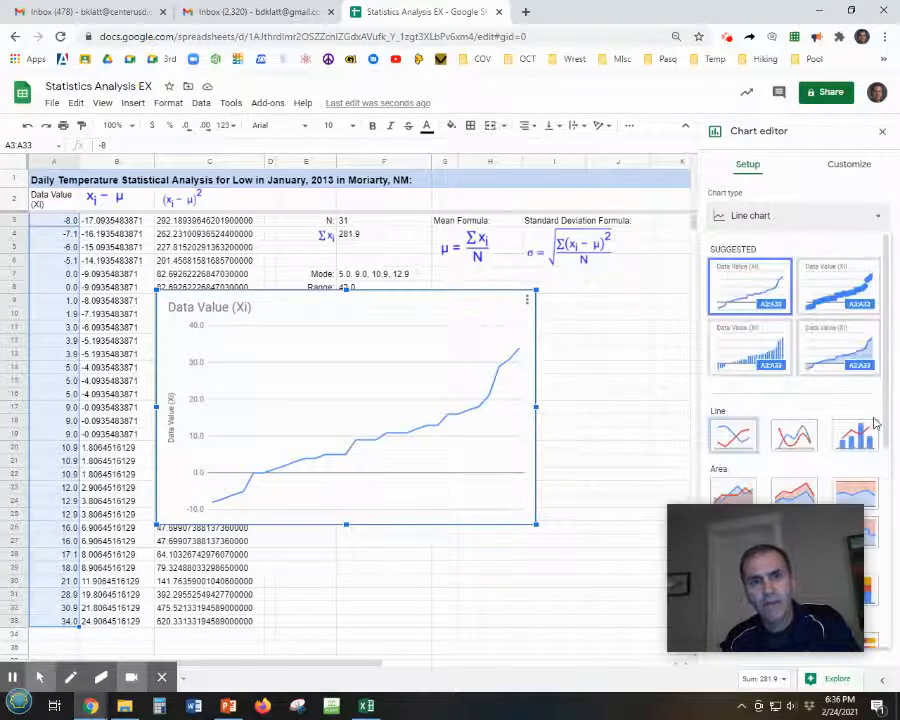
pyautogui.scroll(-5, 812, 312)
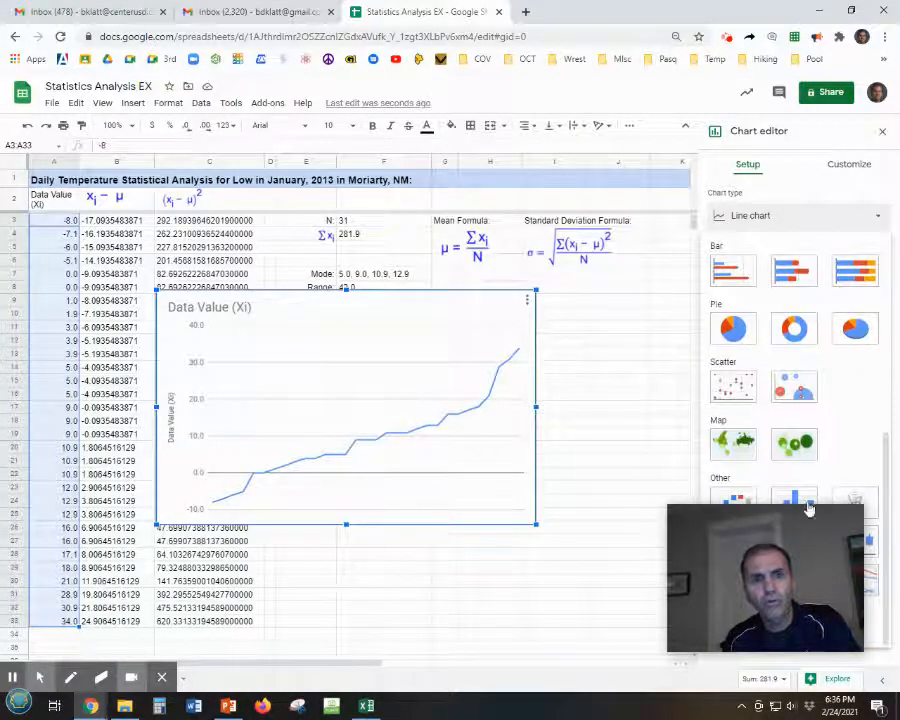
pyautogui.moveTo(791, 528); pyautogui.dragTo(569, 554)
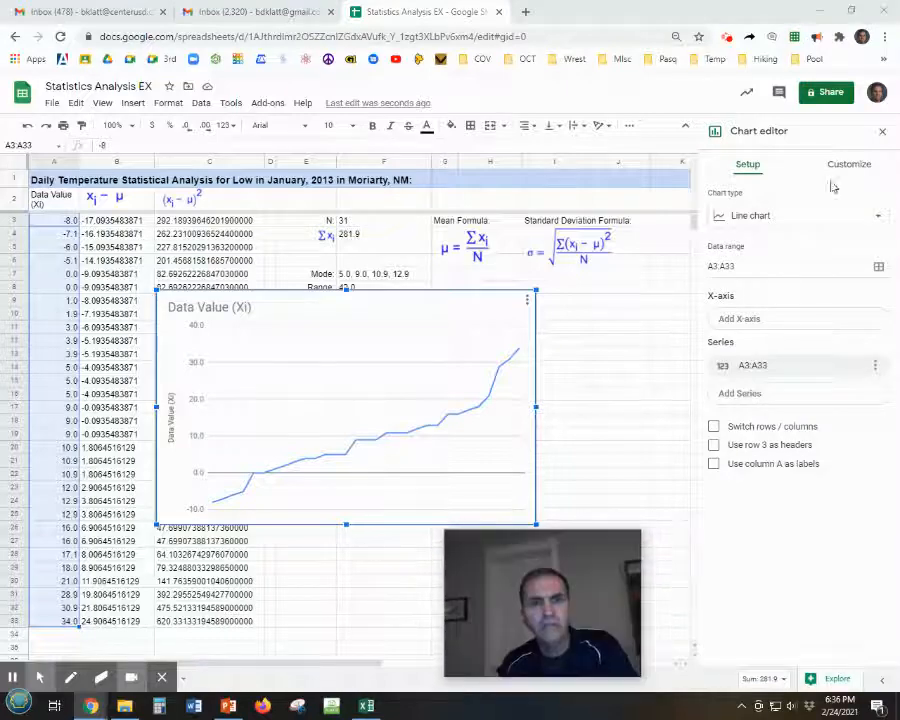
pyautogui.click(786, 218)
pyautogui.scroll(-5, 783, 333)
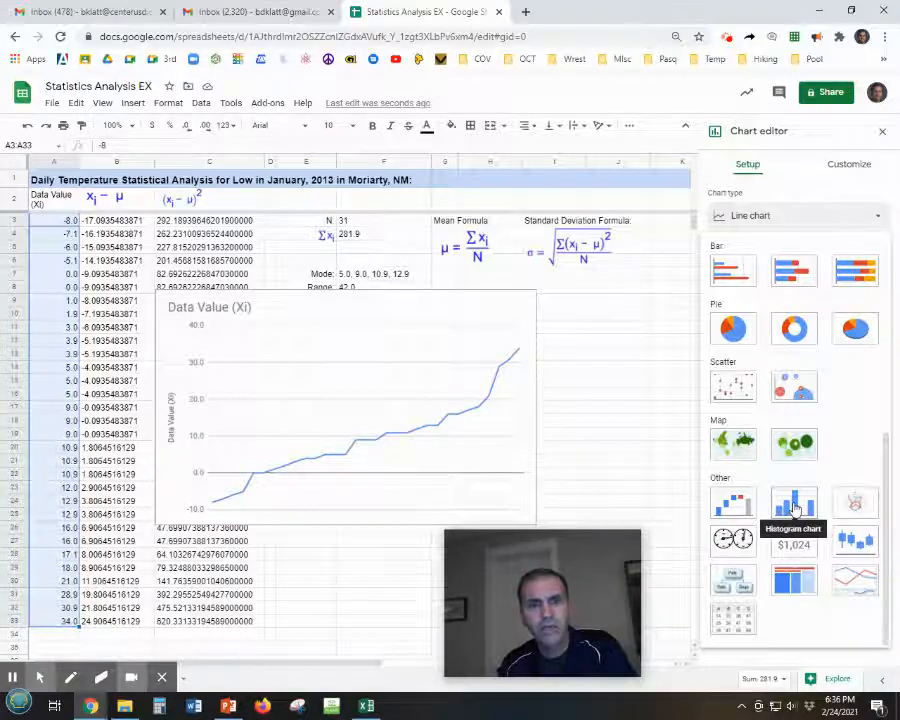
pyautogui.click(795, 508)
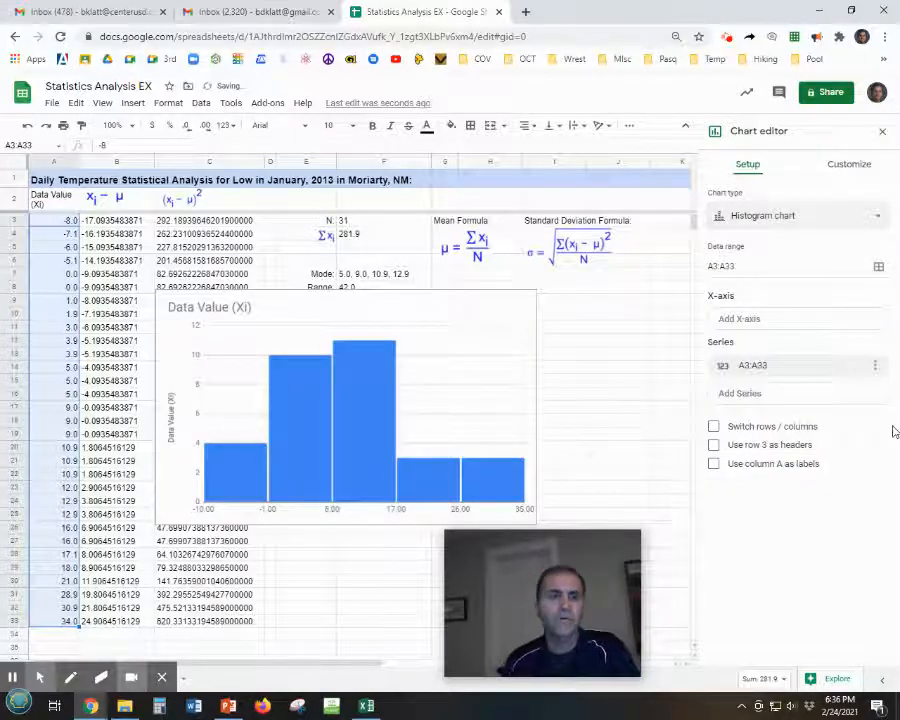
# Move the histogram slightly right and down so its upper-left corner sits in column C at row 9.
pyautogui.moveTo(505, 566); pyautogui.dragTo(745, 541)
pyautogui.click(492, 314)
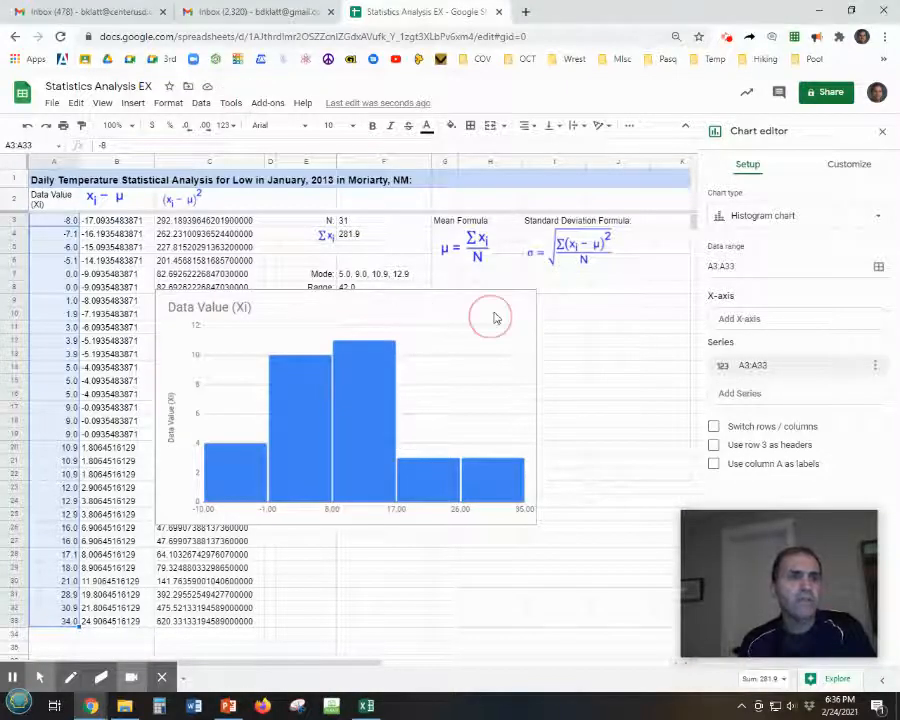
pyautogui.moveTo(423, 305); pyautogui.dragTo(500, 312)
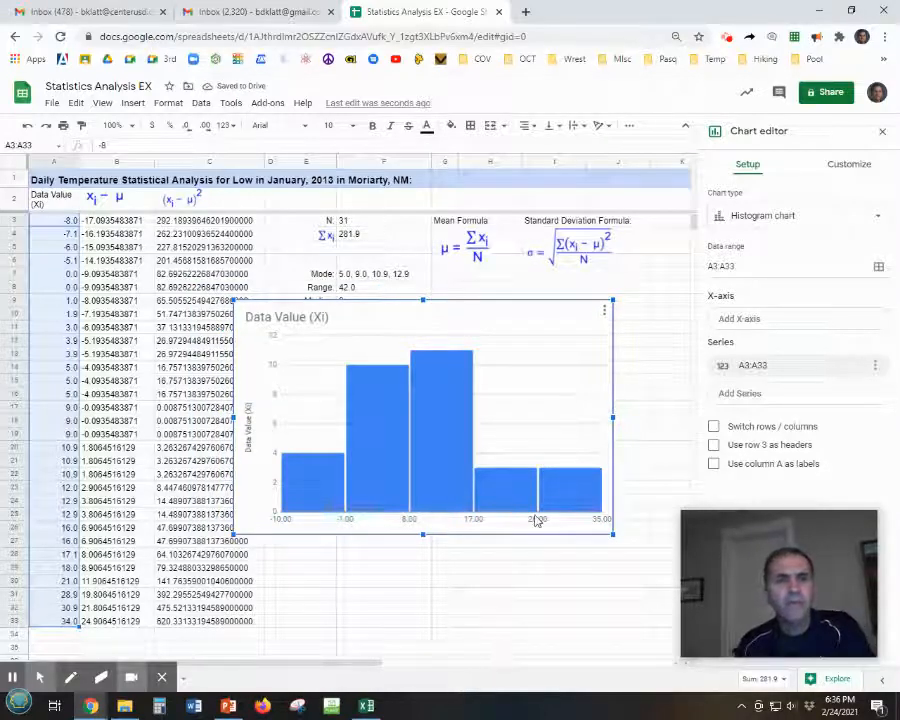
# Try magenta as the color of the histogram's data series and undo the color change.
pyautogui.click(444, 418)
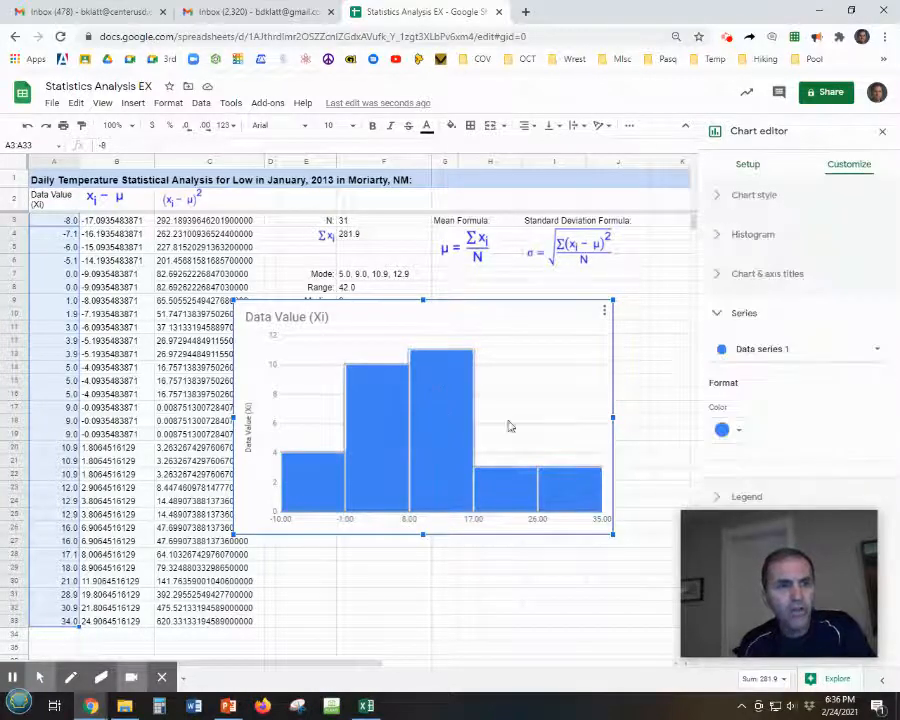
pyautogui.click(736, 433)
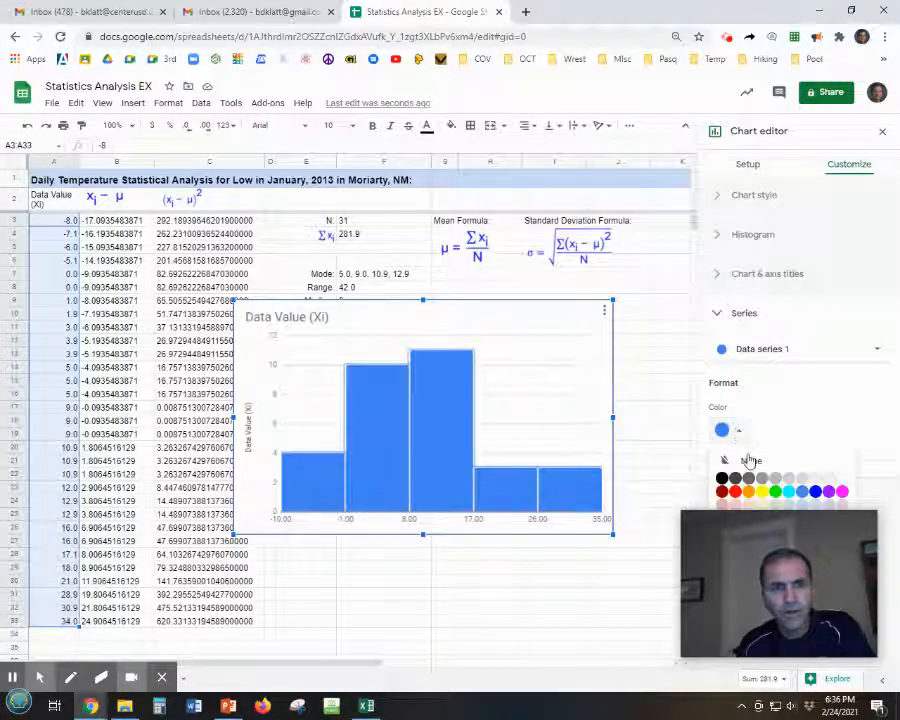
pyautogui.click(842, 491)
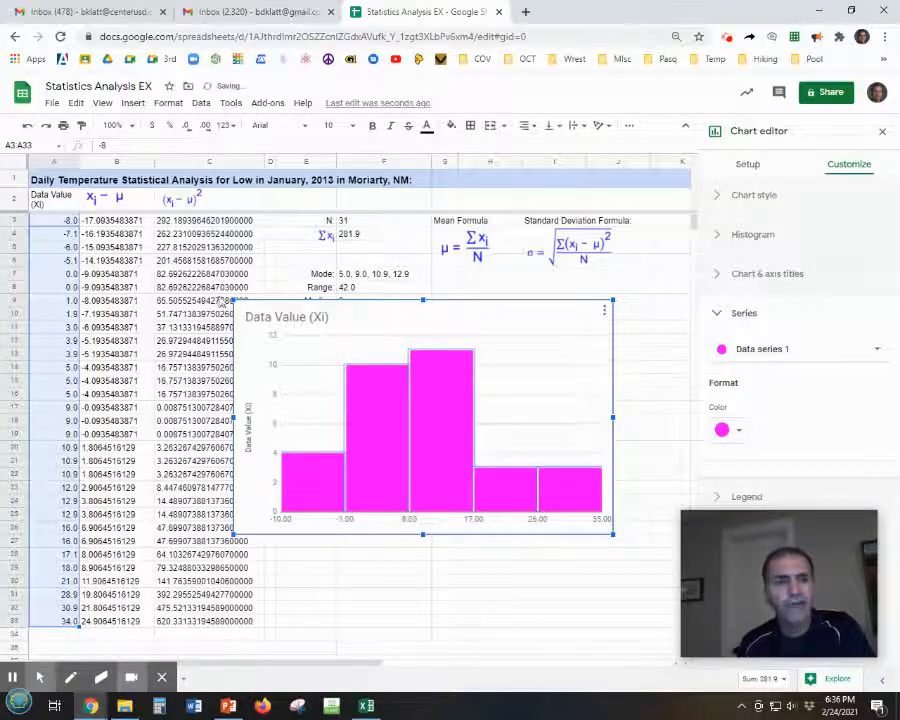
pyautogui.click(27, 125)
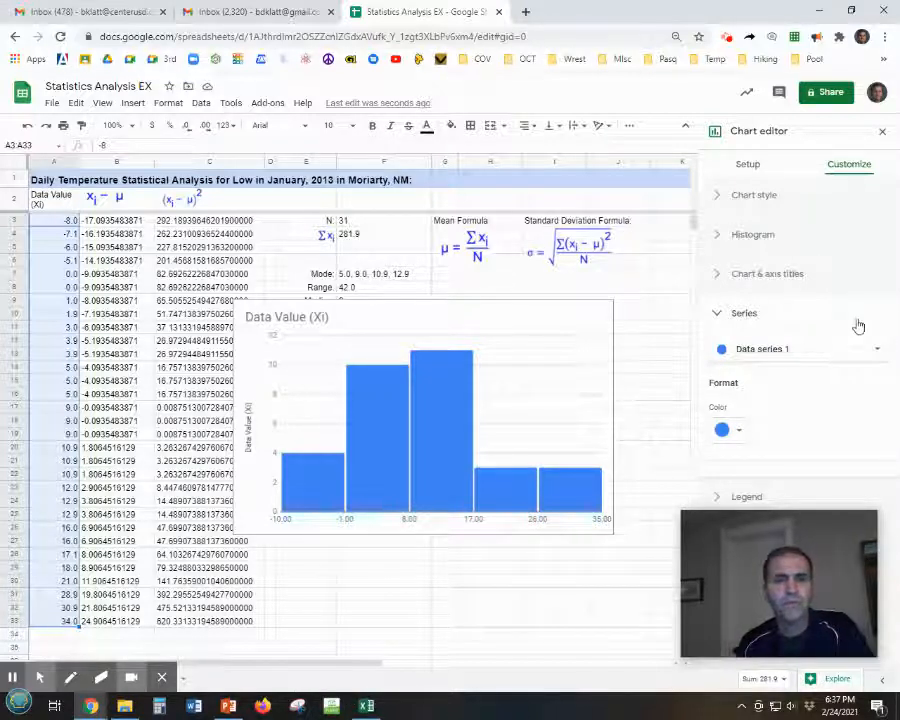
# Collapse the series settings and set the histogram's bucket size to 5.
pyautogui.click(716, 314)
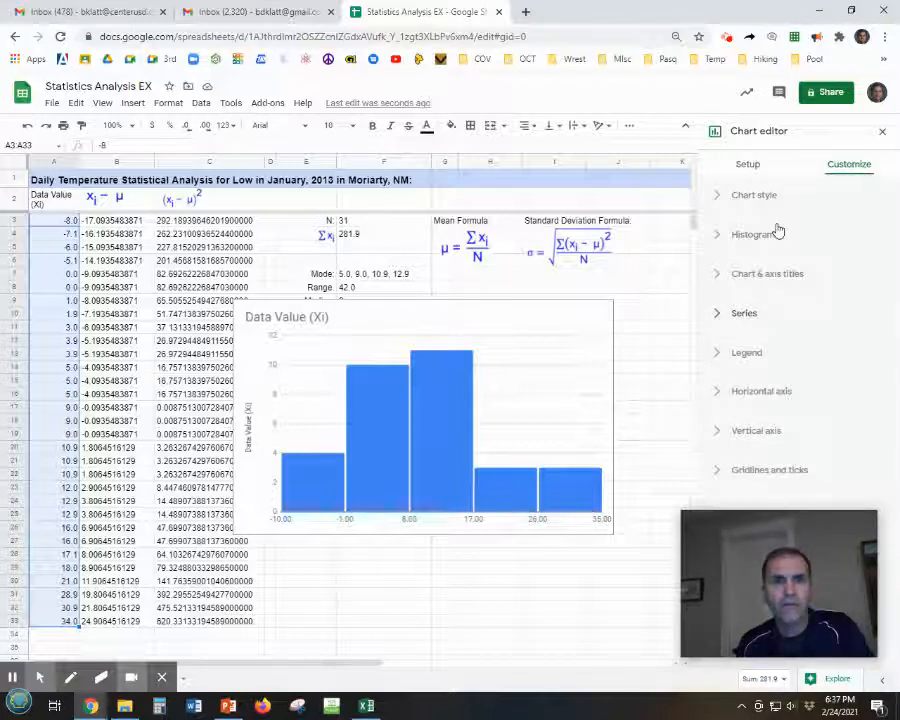
pyautogui.click(718, 240)
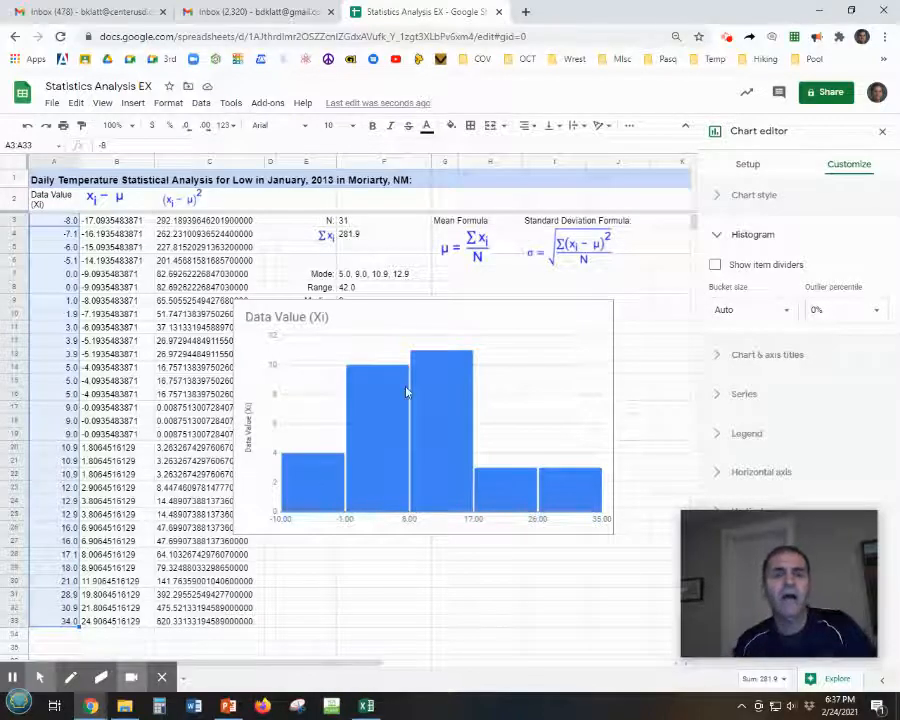
pyautogui.click(787, 316)
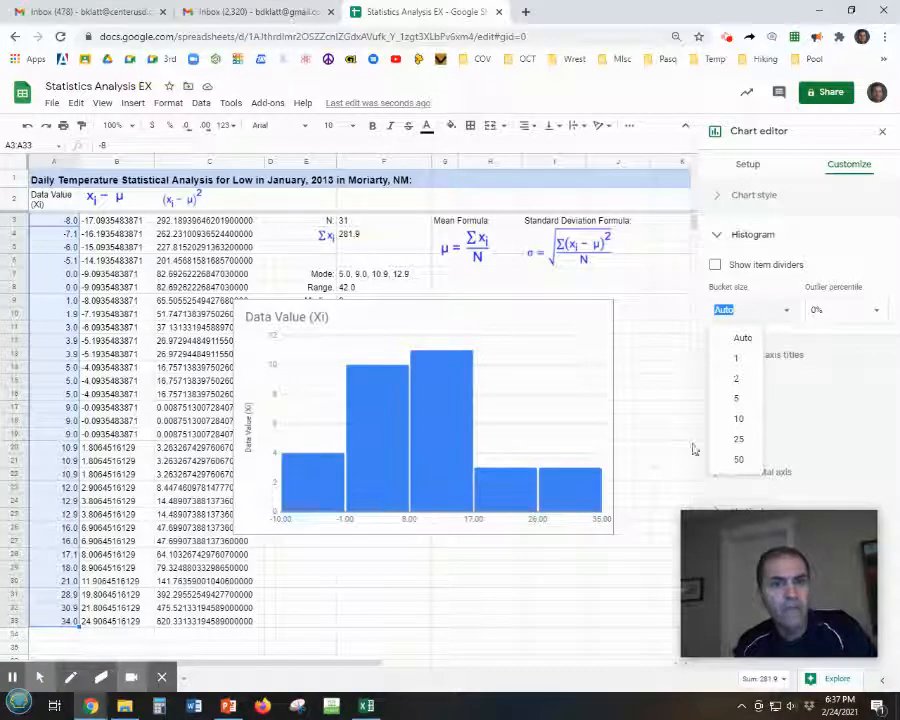
pyautogui.click(738, 401)
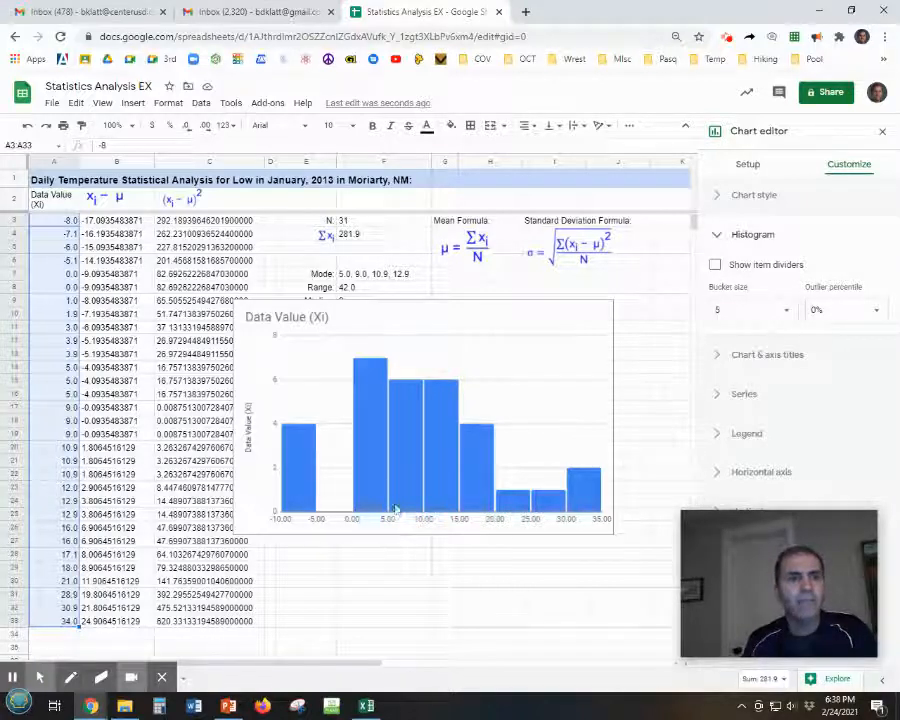
# Compare bucket sizes by setting the histogram to Auto and back to 5.
pyautogui.click(790, 318)
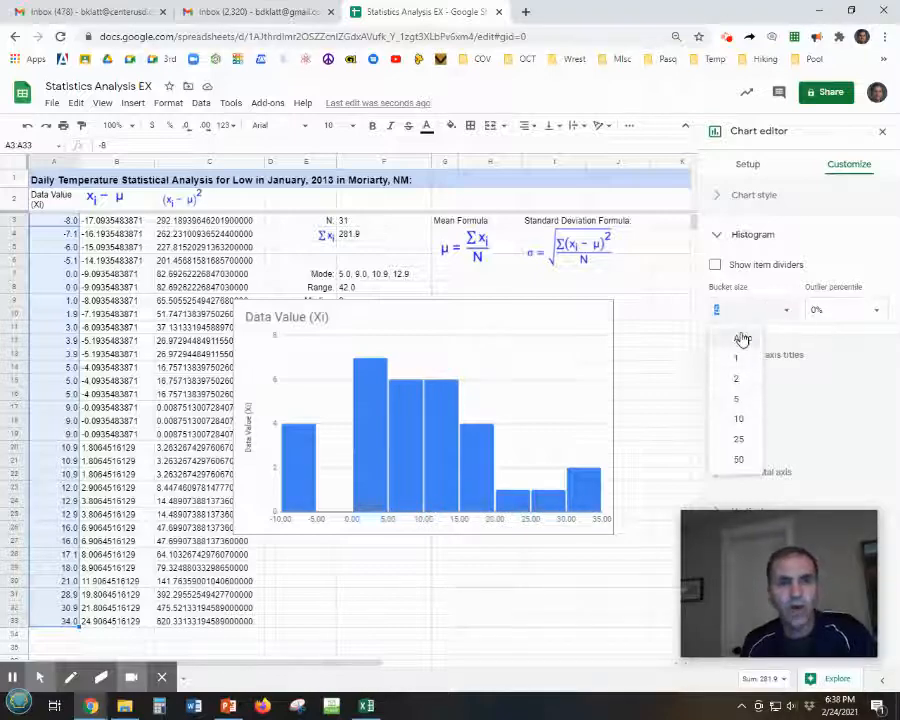
pyautogui.click(739, 337)
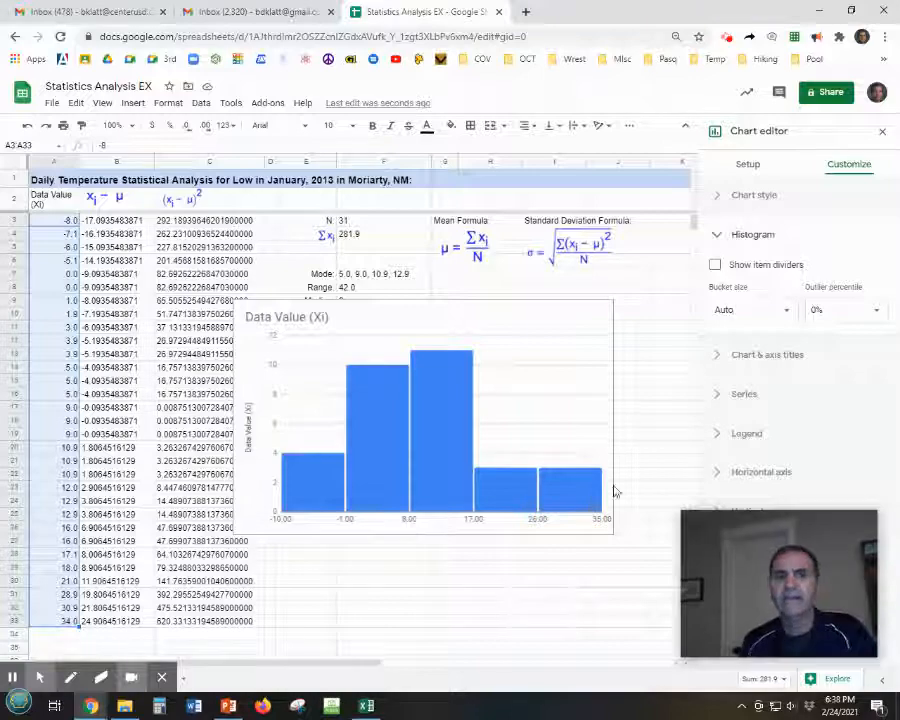
pyautogui.click(785, 312)
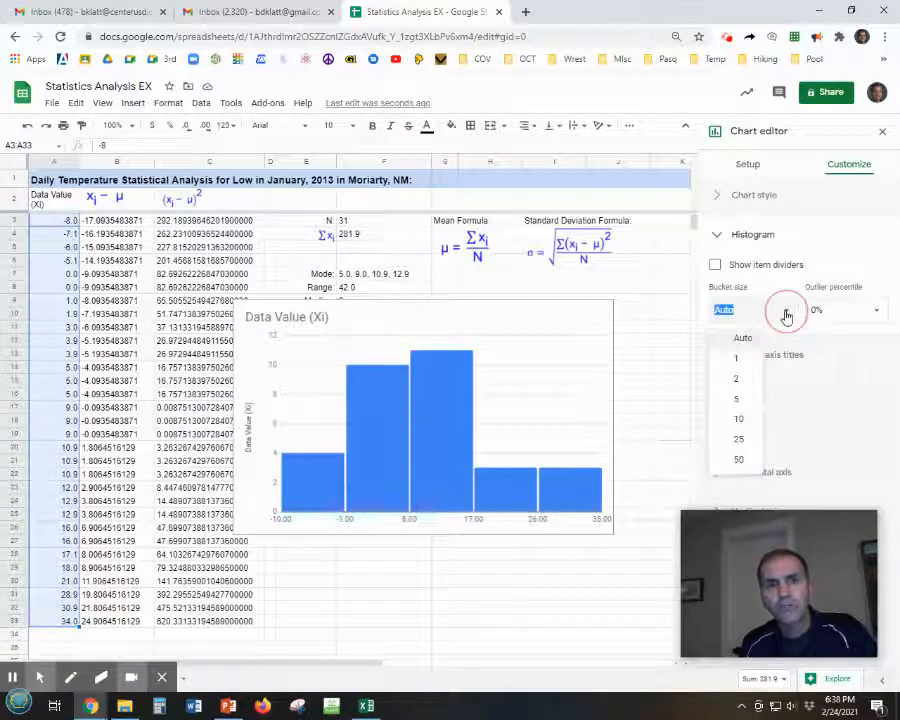
pyautogui.click(736, 400)
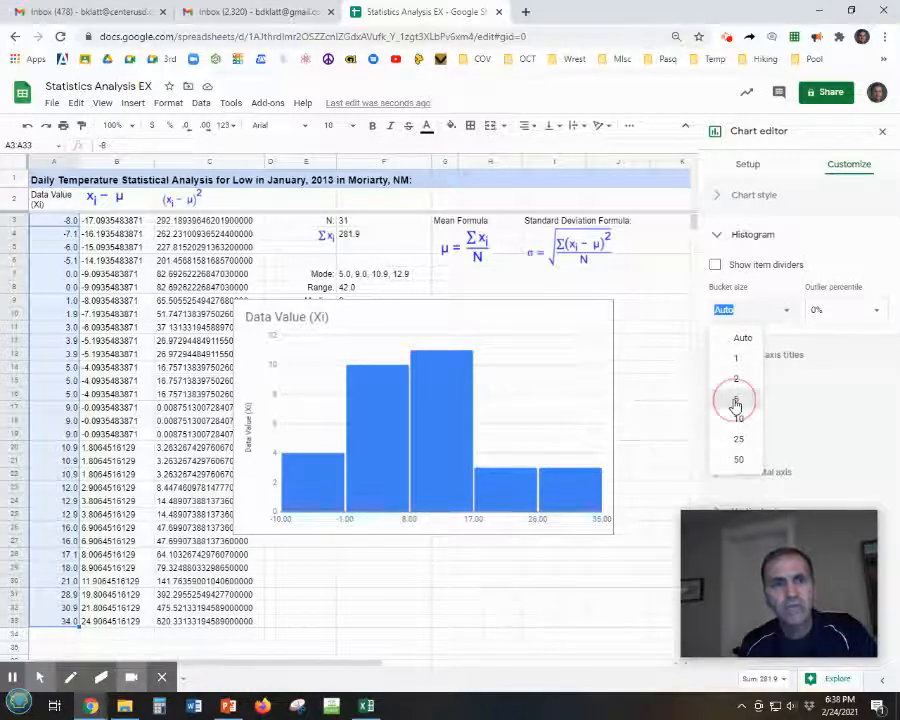
# Set the histogram's bucket size to a custom value of 6.
pyautogui.doubleClick(735, 311)
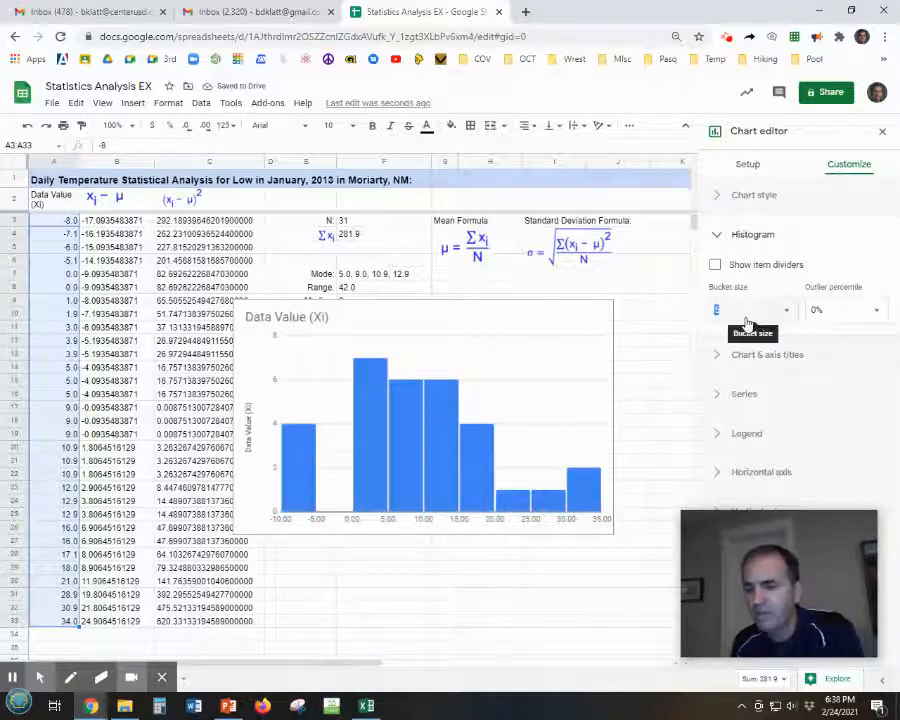
pyautogui.write('6')
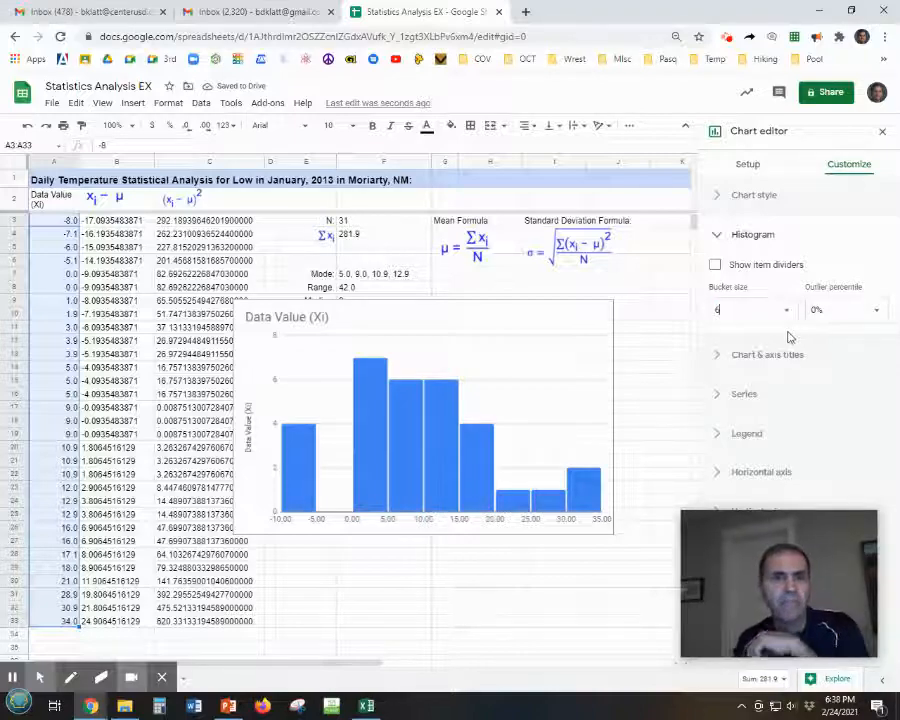
pyautogui.click(741, 321)
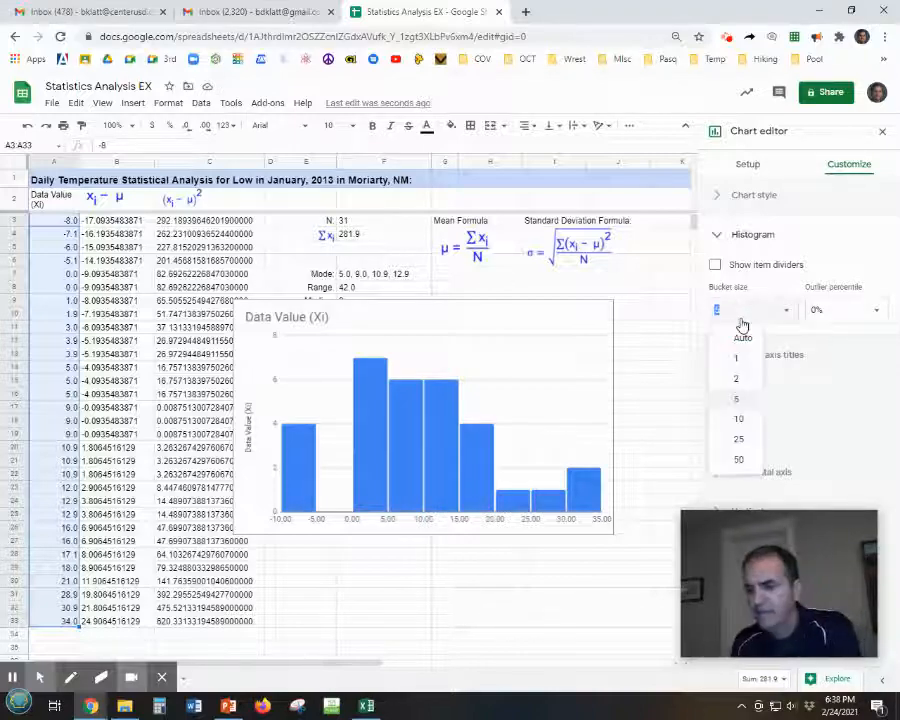
pyautogui.press('Return')
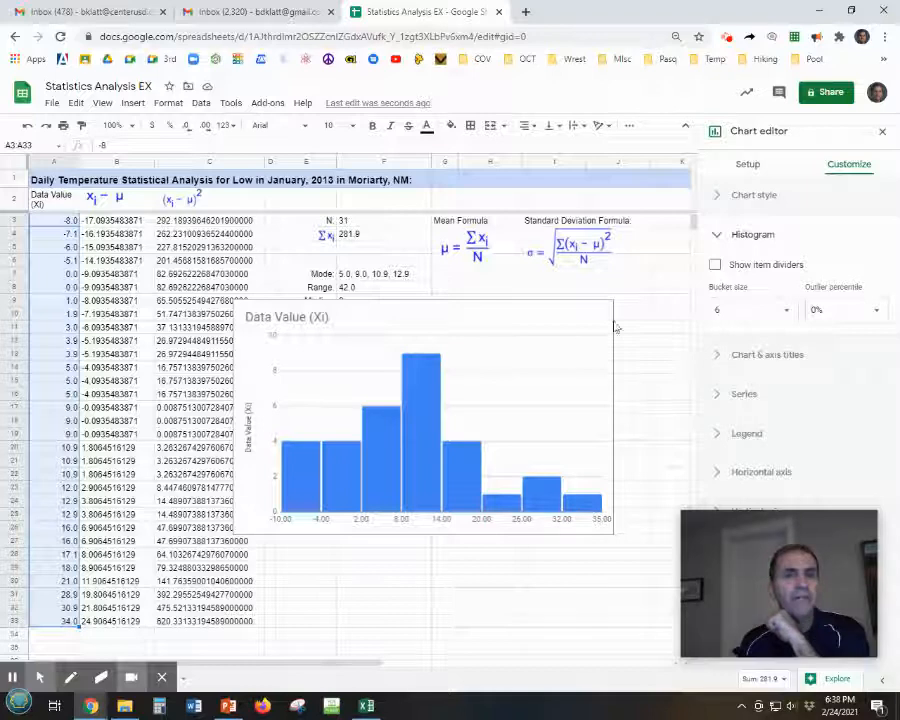
# Switch the bucket size to 5 and again to 6 to compare the two histograms.
pyautogui.click(787, 311)
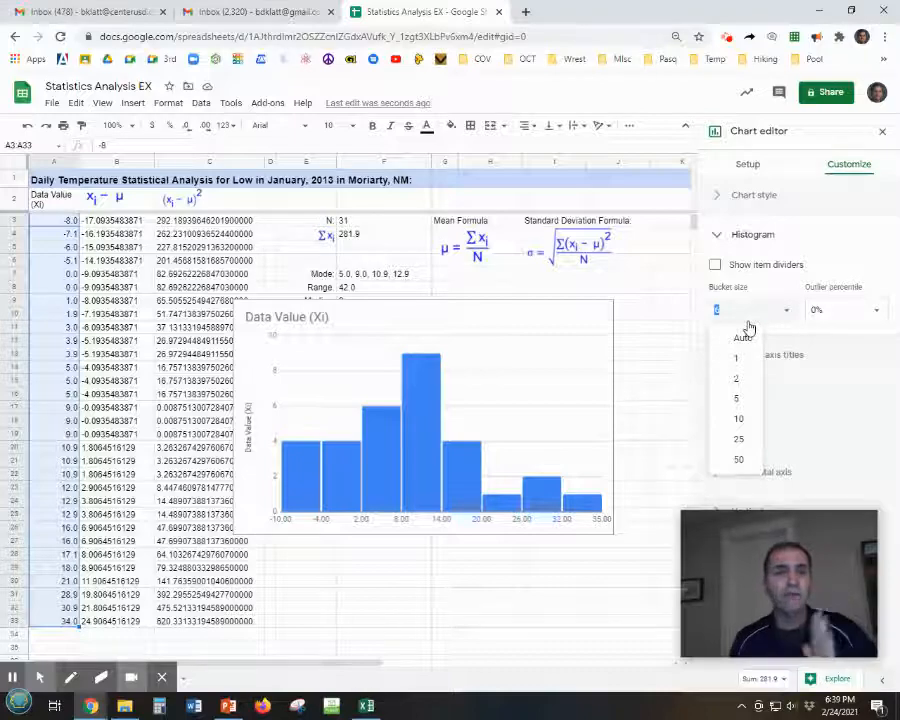
pyautogui.click(738, 398)
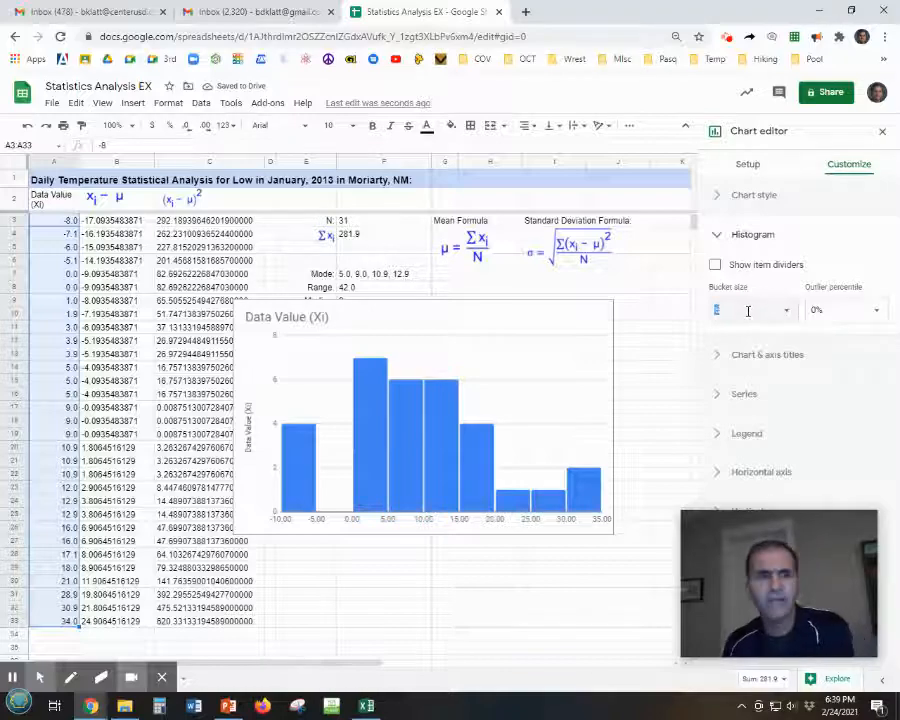
pyautogui.write('6')
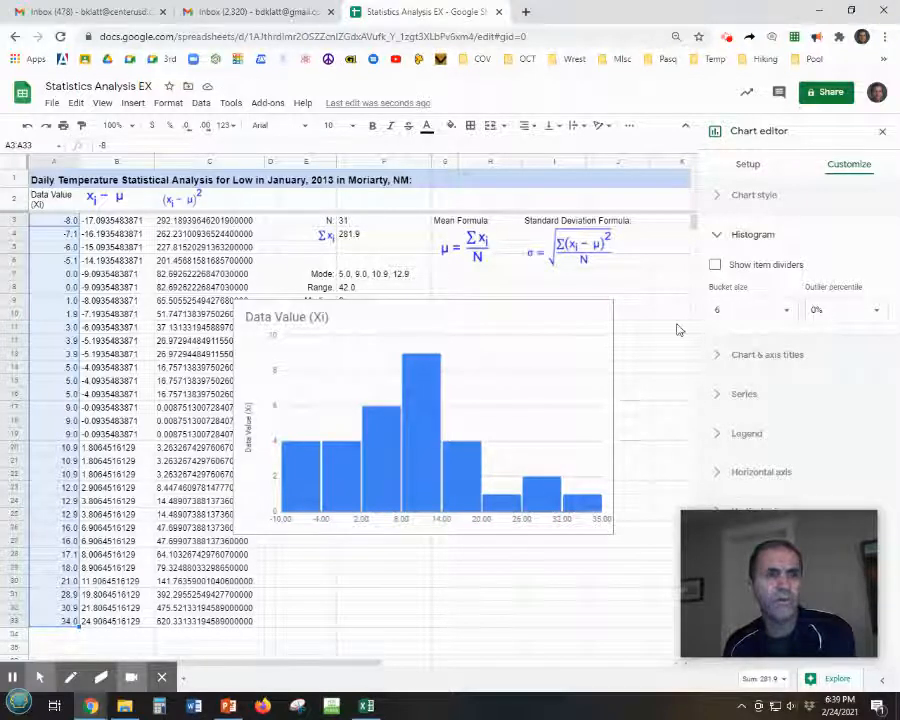
# Return the histogram's bucket size to 5 and leave chart editing by selecting empty cell I33.
pyautogui.click(720, 311)
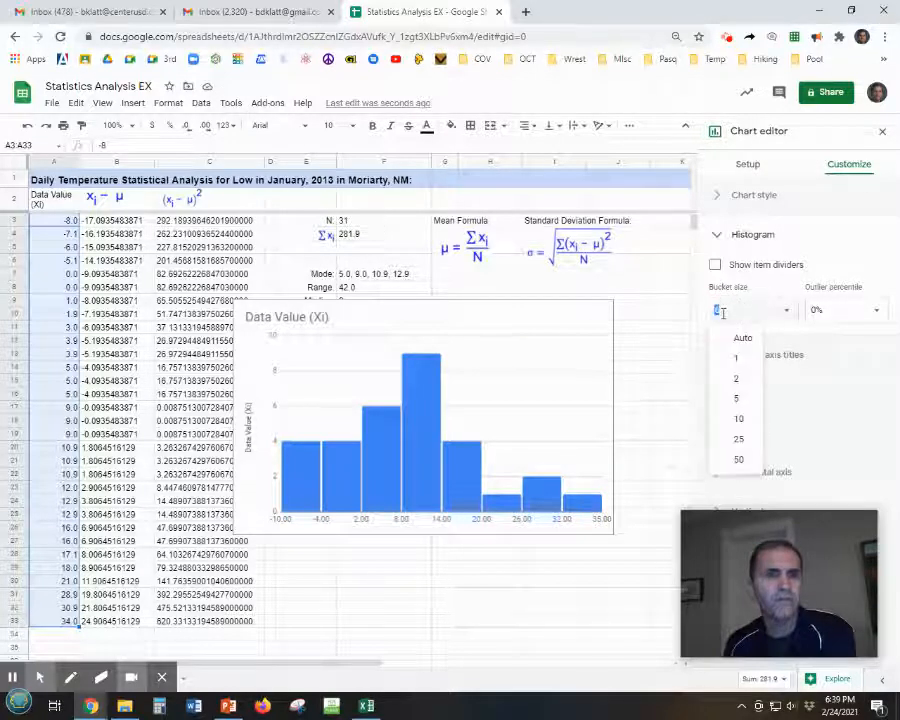
pyautogui.click(738, 399)
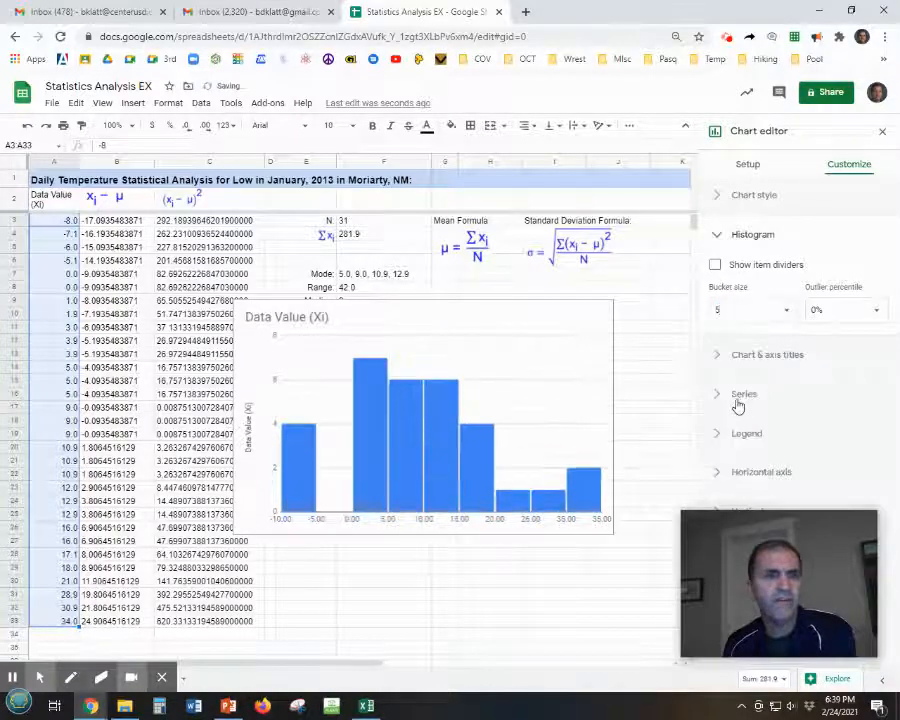
pyautogui.click(576, 625)
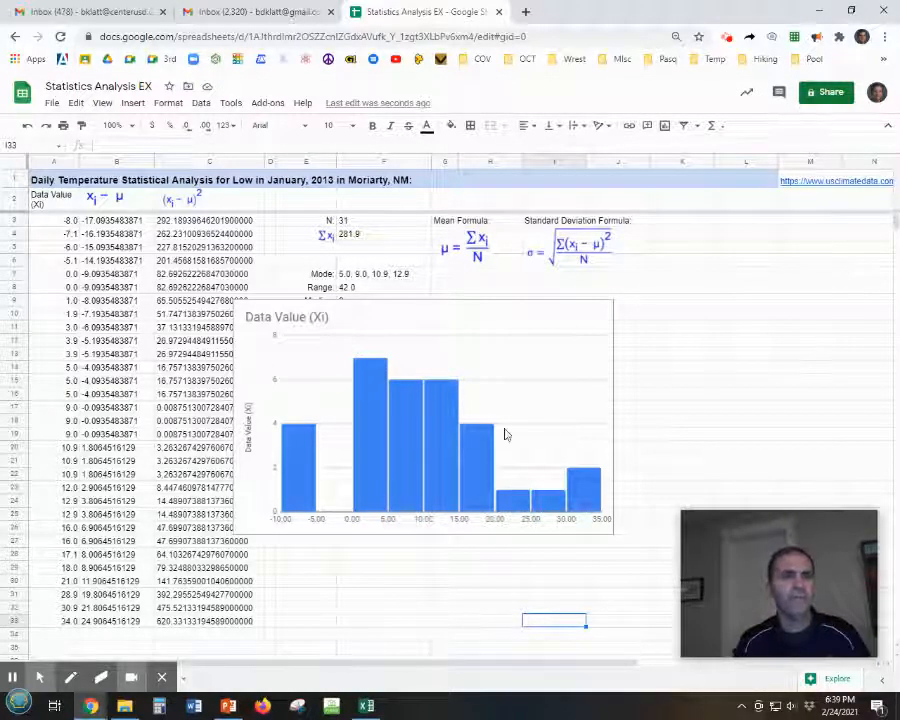
# Set the histogram's bucket size to a custom value of 6.
pyautogui.click(512, 367)
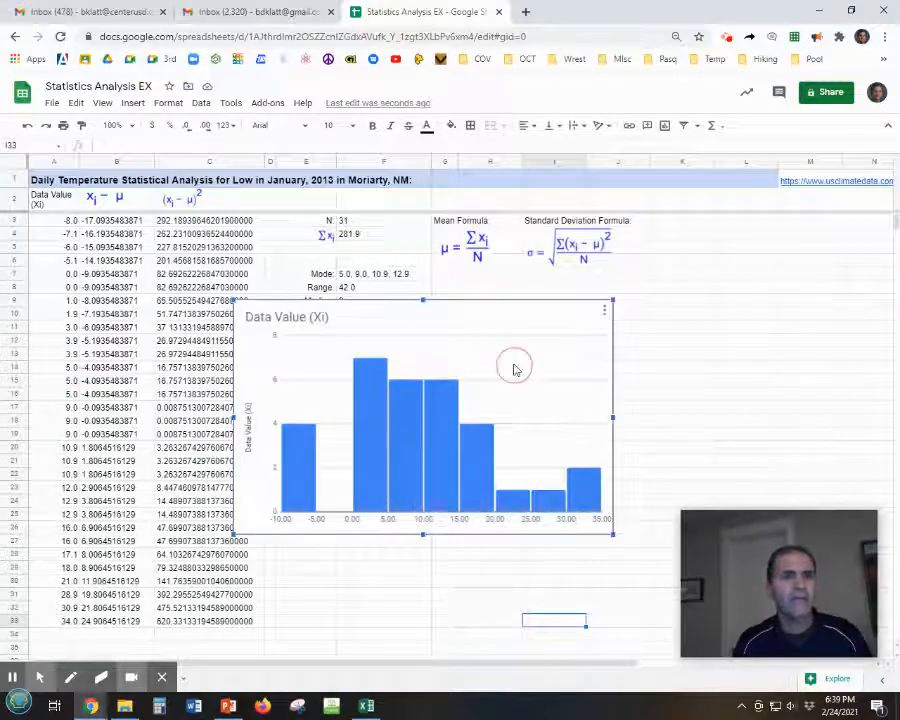
pyautogui.click(604, 316)
pyautogui.click(530, 335)
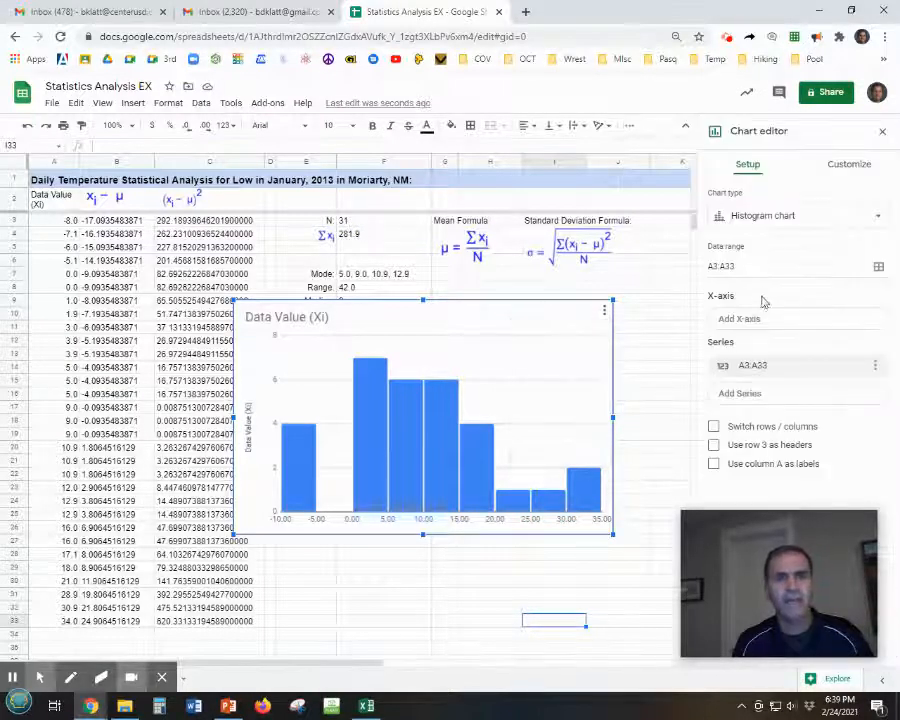
pyautogui.click(850, 168)
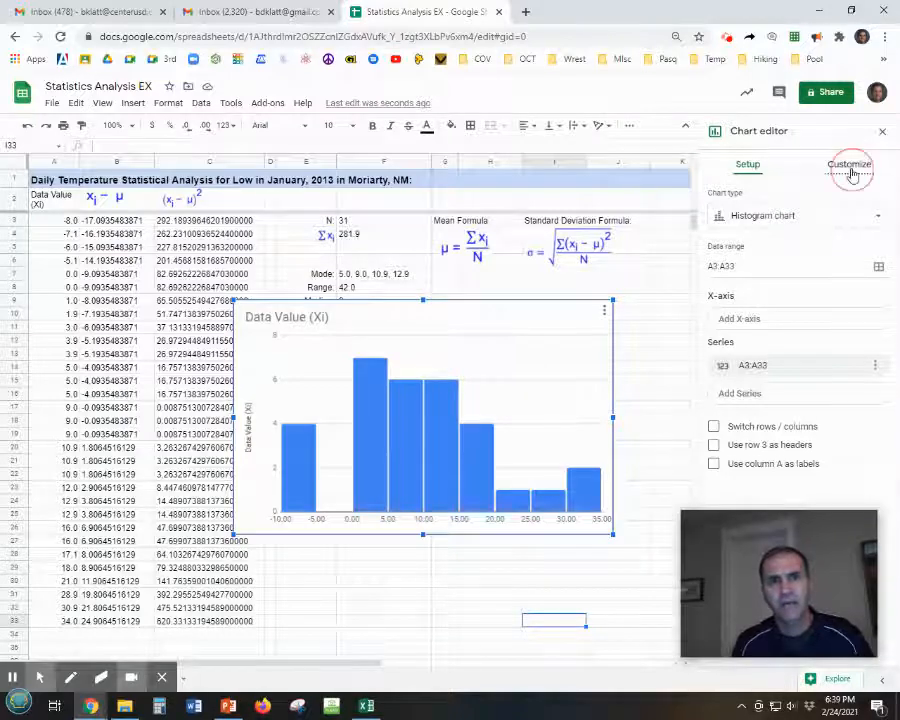
pyautogui.click(716, 234)
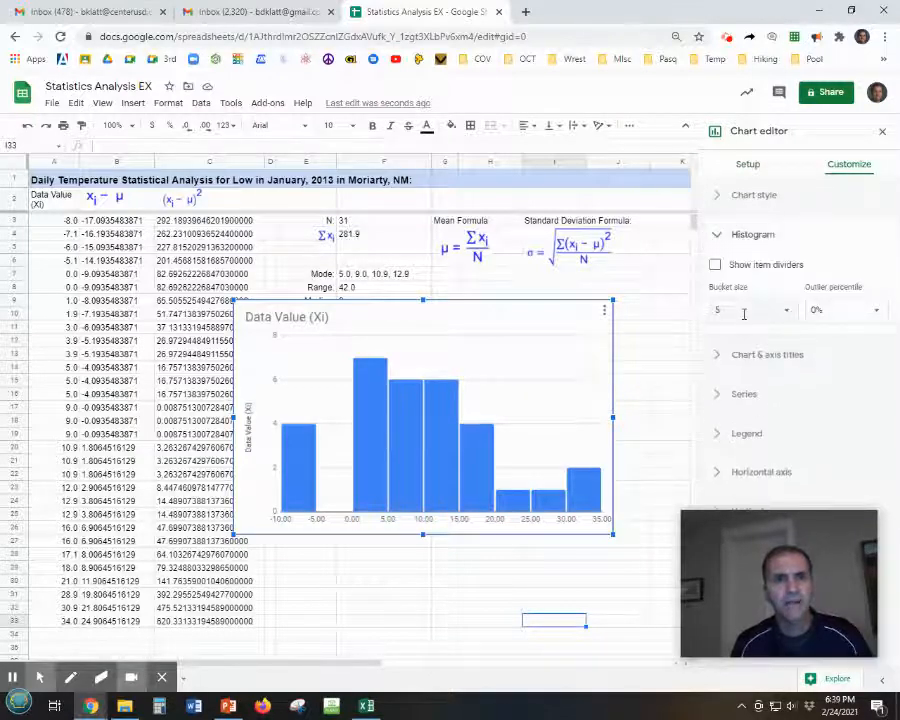
pyautogui.click(743, 312)
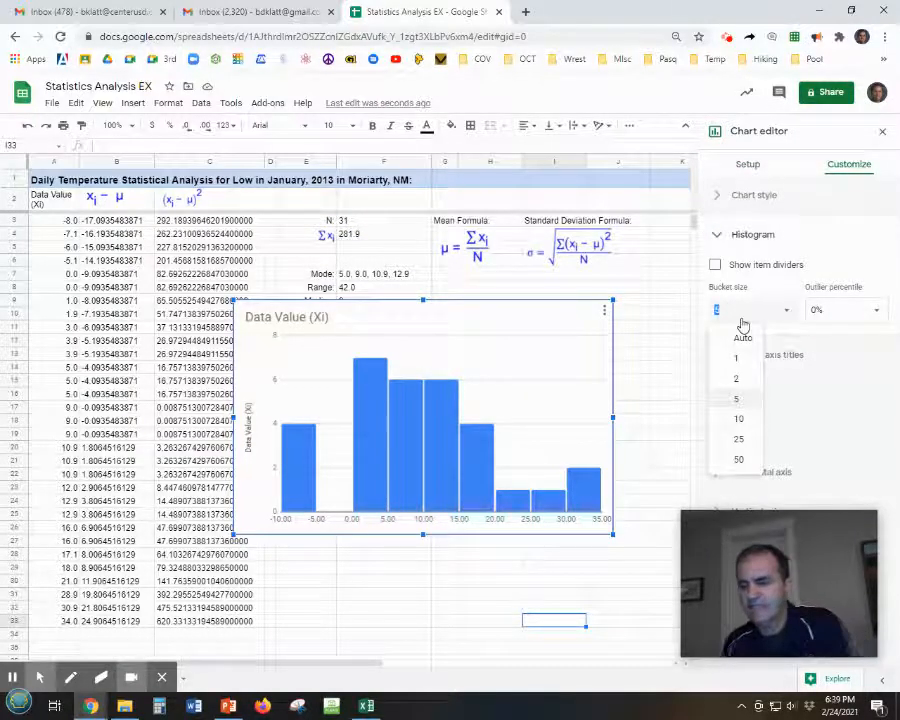
pyautogui.write('6')
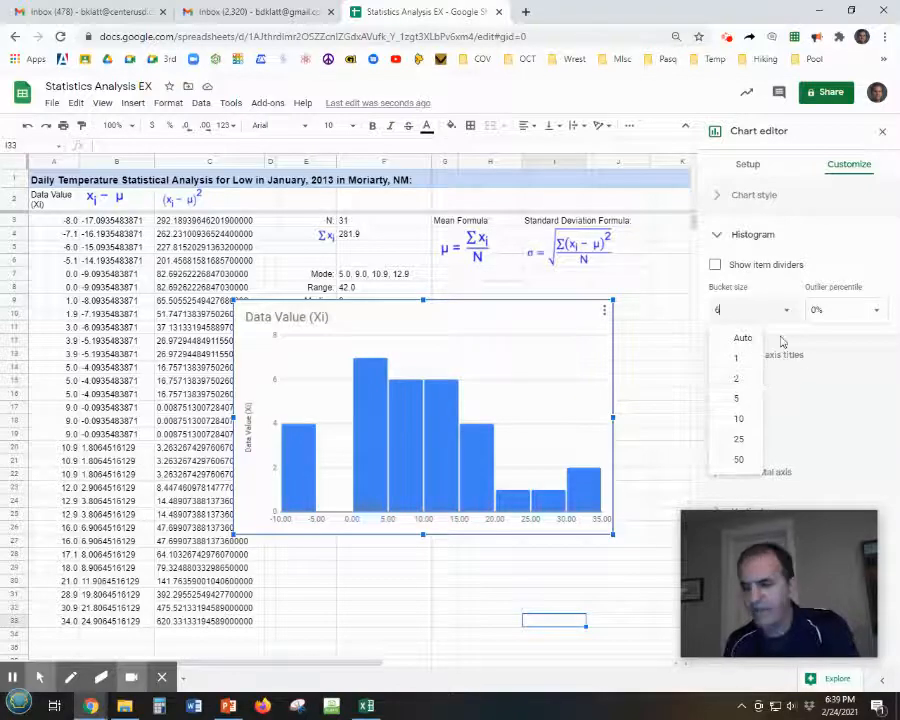
pyautogui.press('Return')
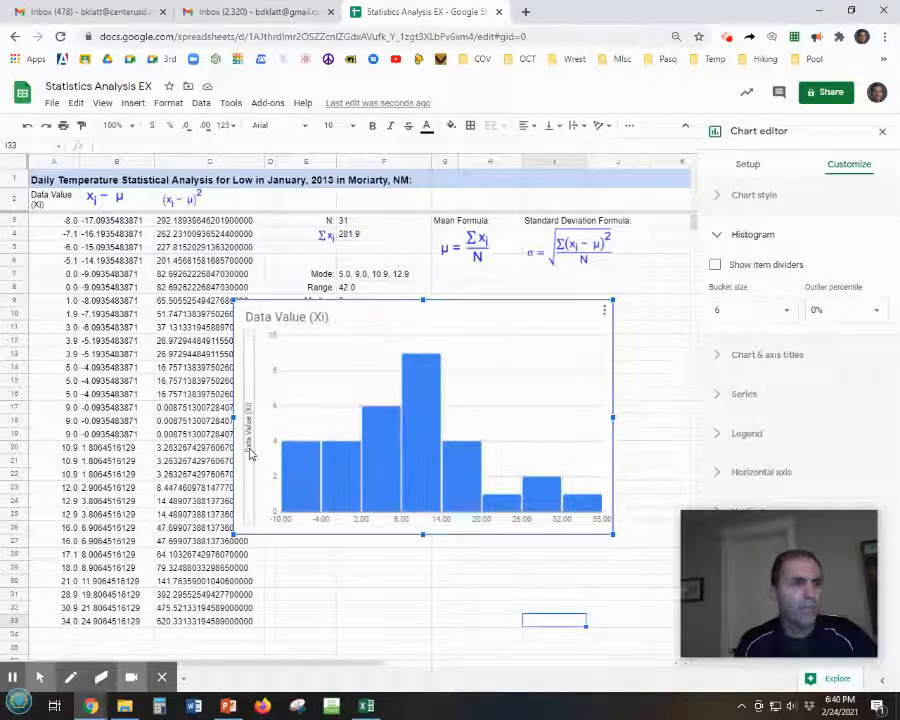
# Remove the histogram's chart title "Data Value (Xi)" and leave chart editing.
pyautogui.click(268, 323)
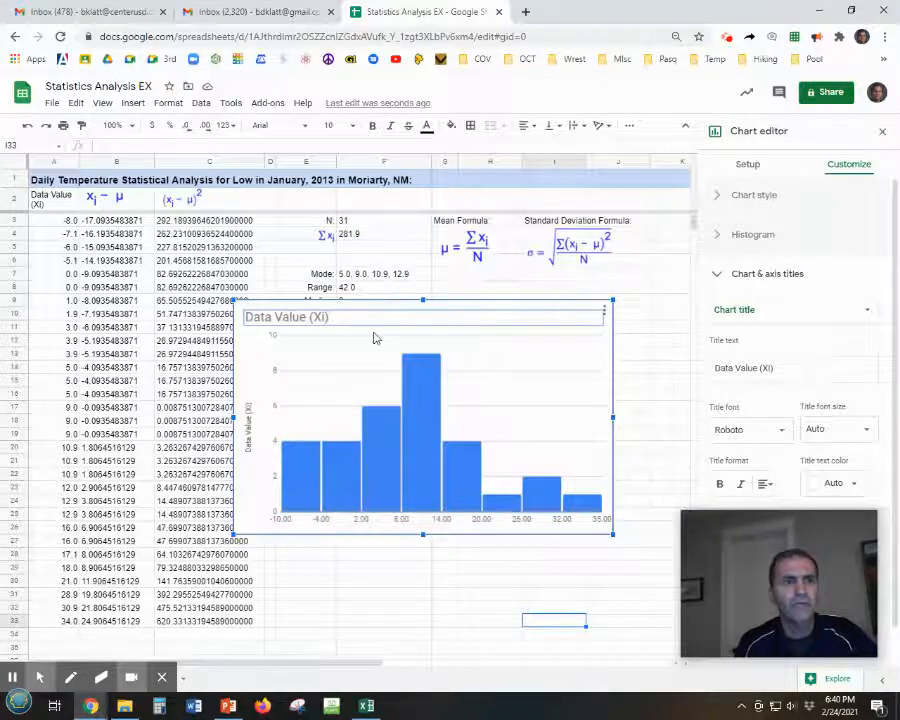
pyautogui.click(868, 313)
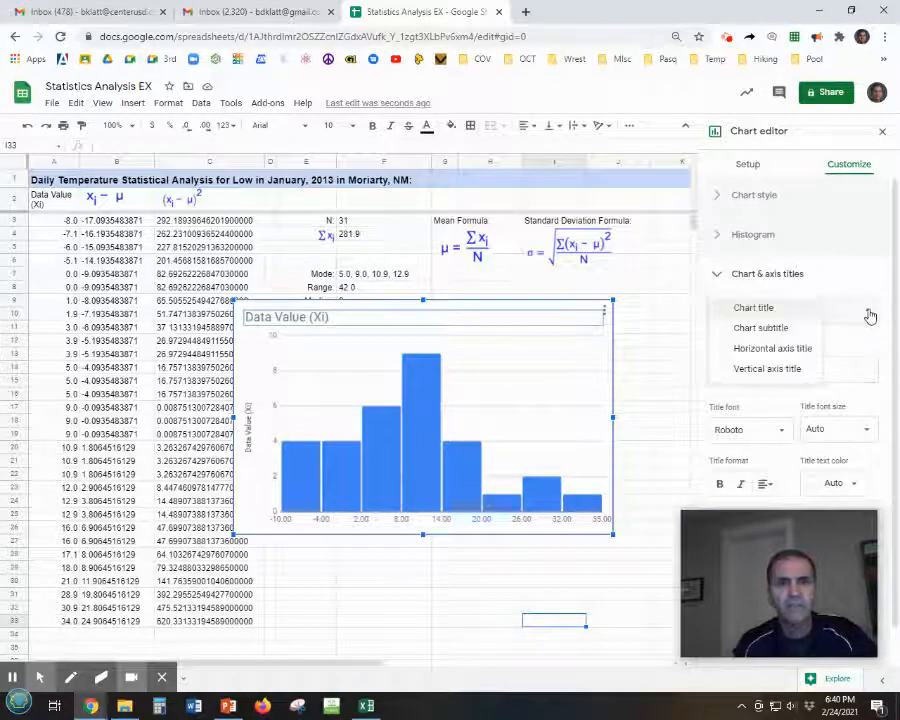
pyautogui.click(866, 310)
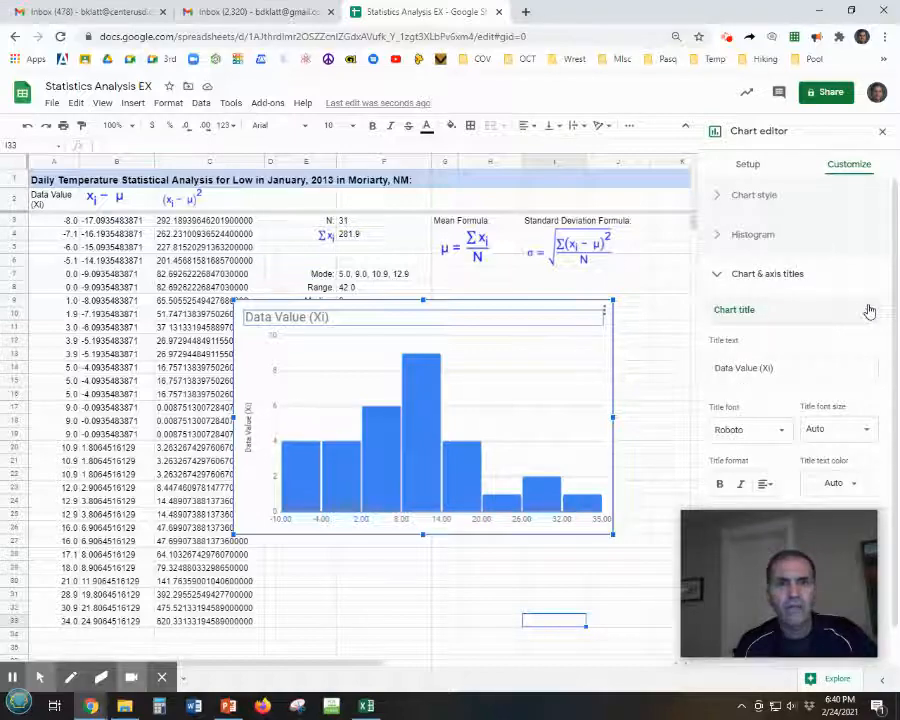
pyautogui.scroll(-1, 846, 333)
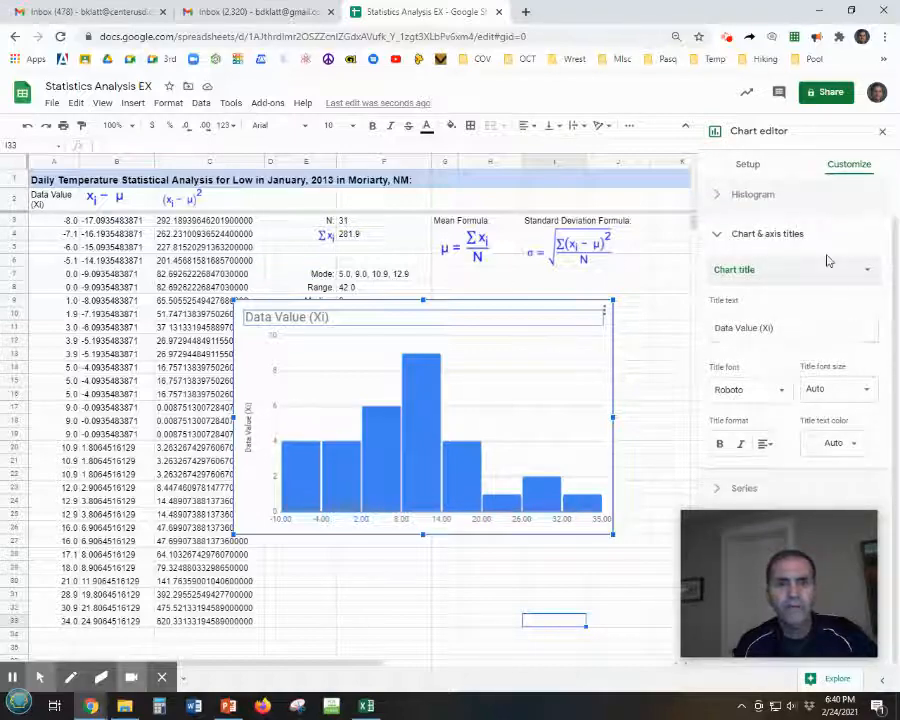
pyautogui.click(585, 318)
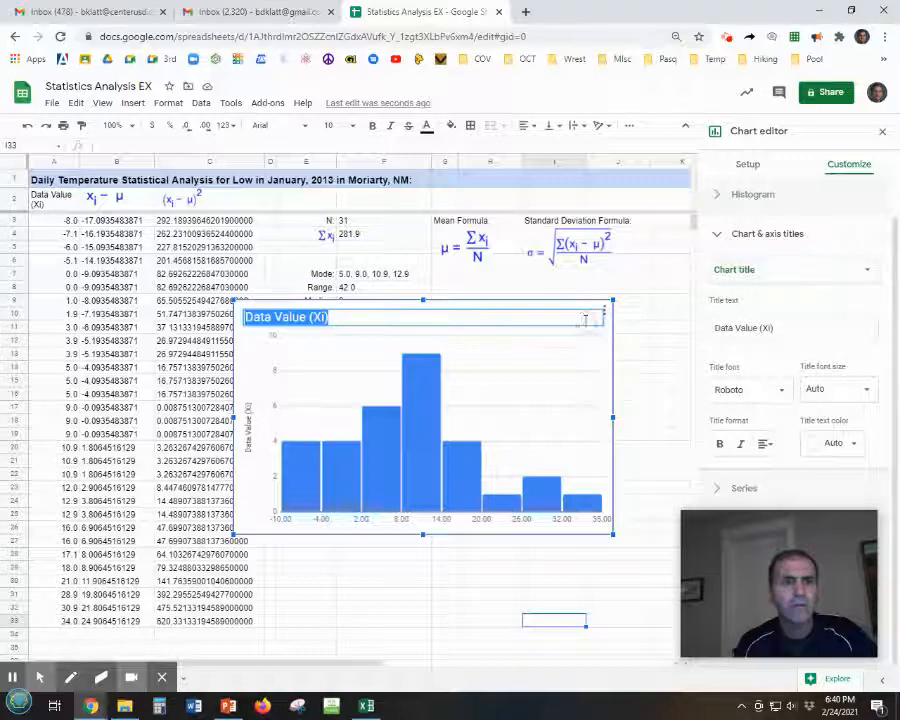
pyautogui.press('Delete')
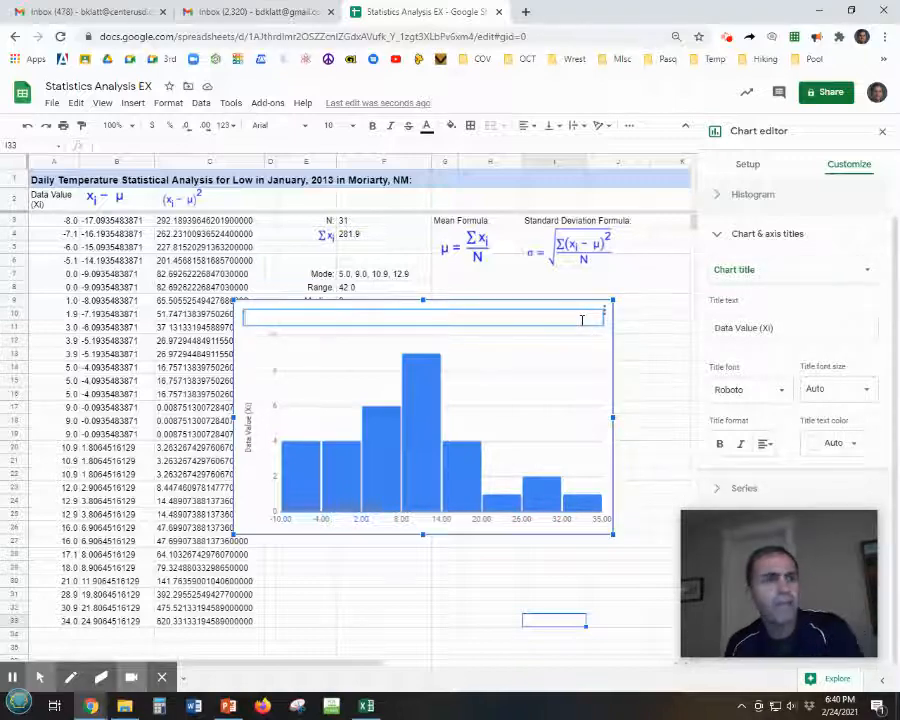
pyautogui.click(662, 327)
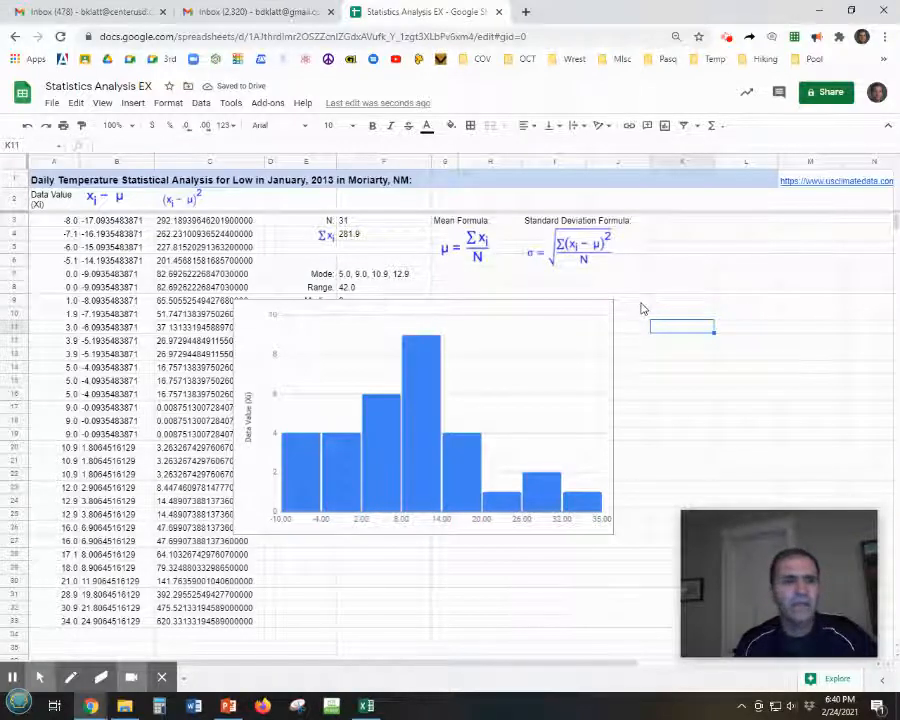
# Change the histogram's vertical axis title to "Frequency" and leave chart editing.
pyautogui.click(248, 427)
pyautogui.doubleClick(249, 431)
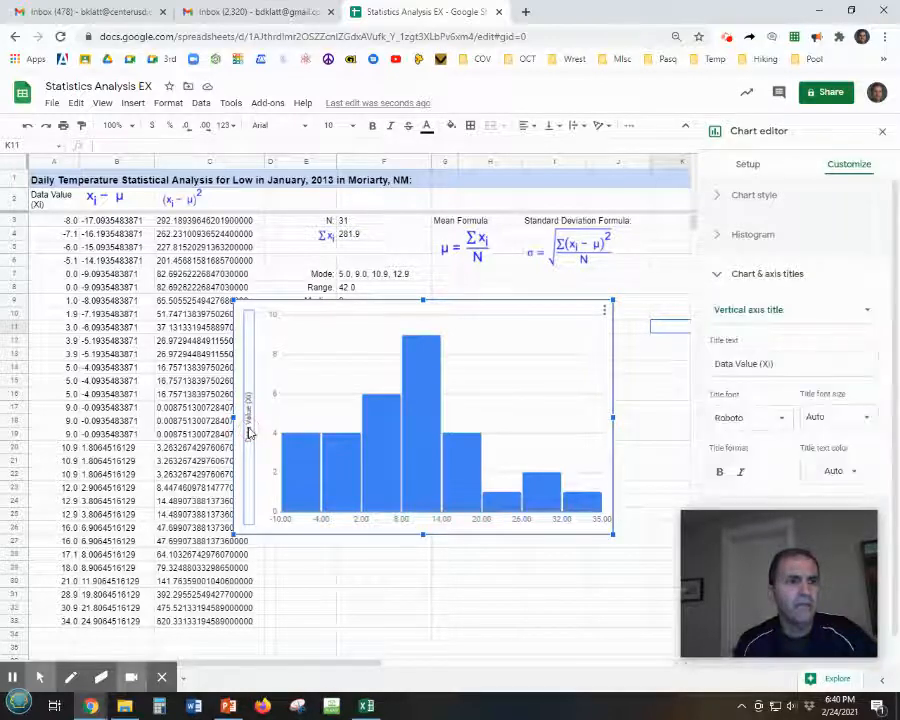
pyautogui.click(783, 366)
pyautogui.hotkey('ctrl', 'a')
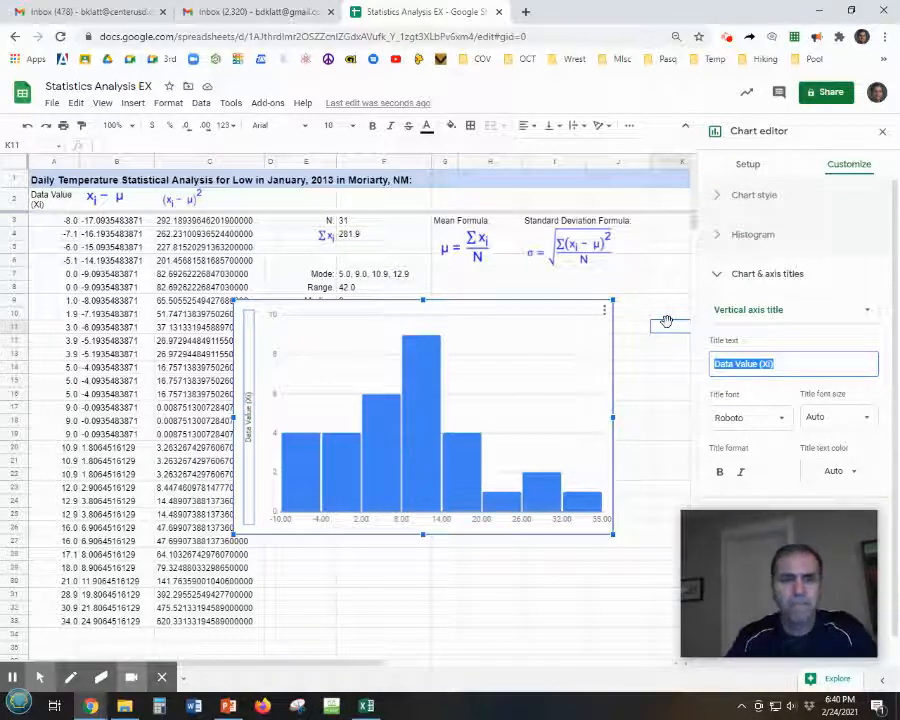
pyautogui.write('Fre')
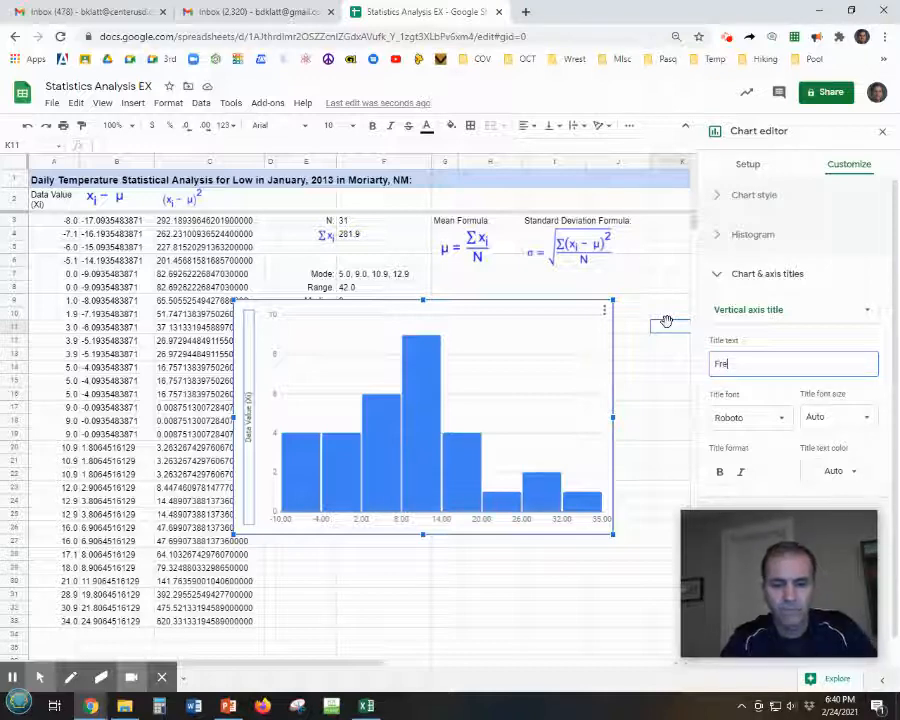
pyautogui.write('quency')
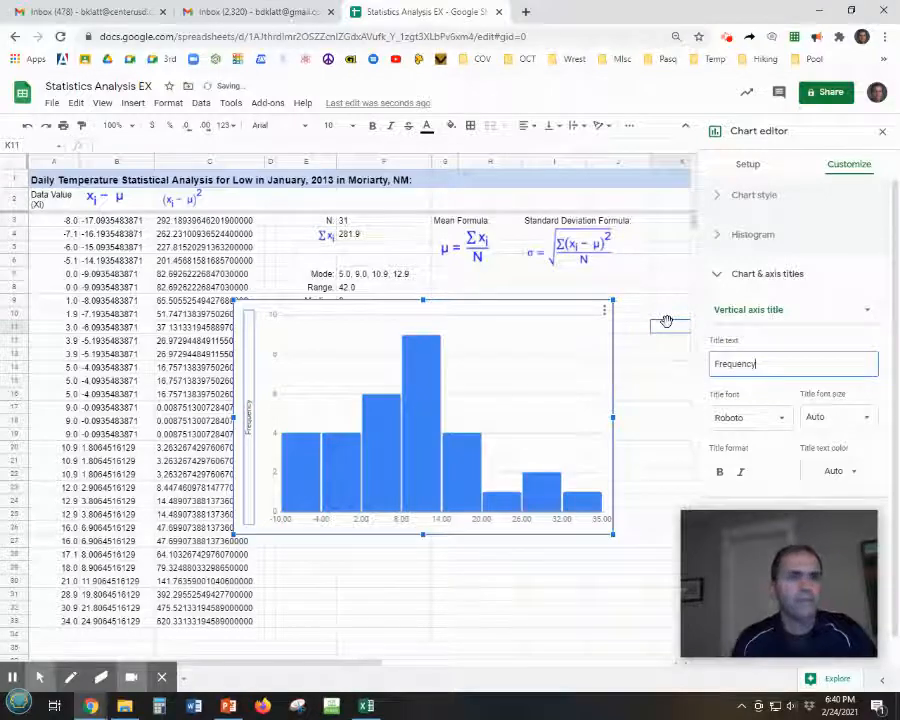
pyautogui.click(645, 381)
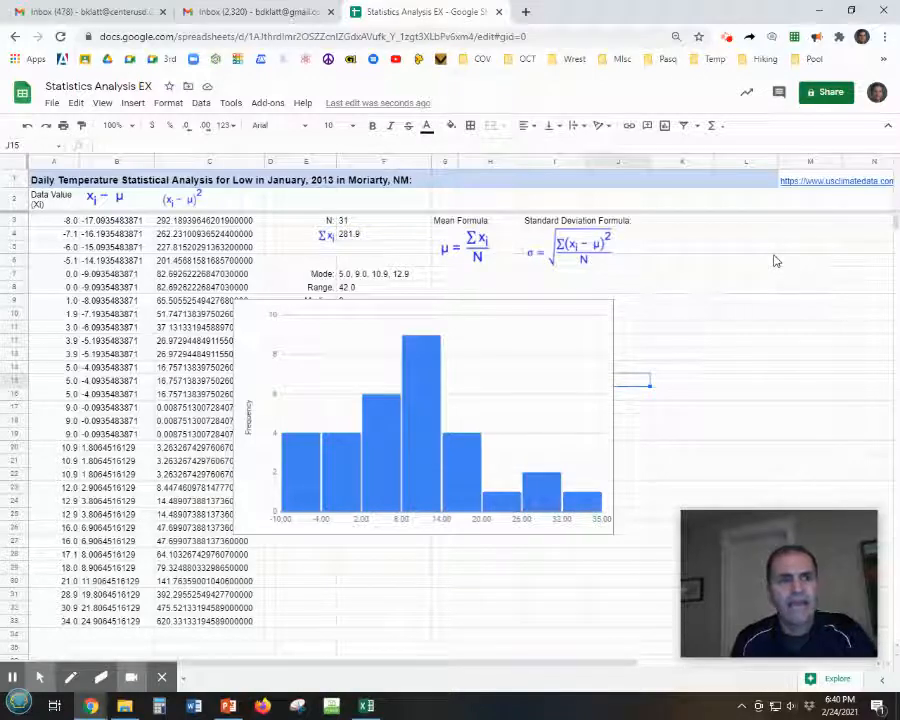
pyautogui.click(603, 322)
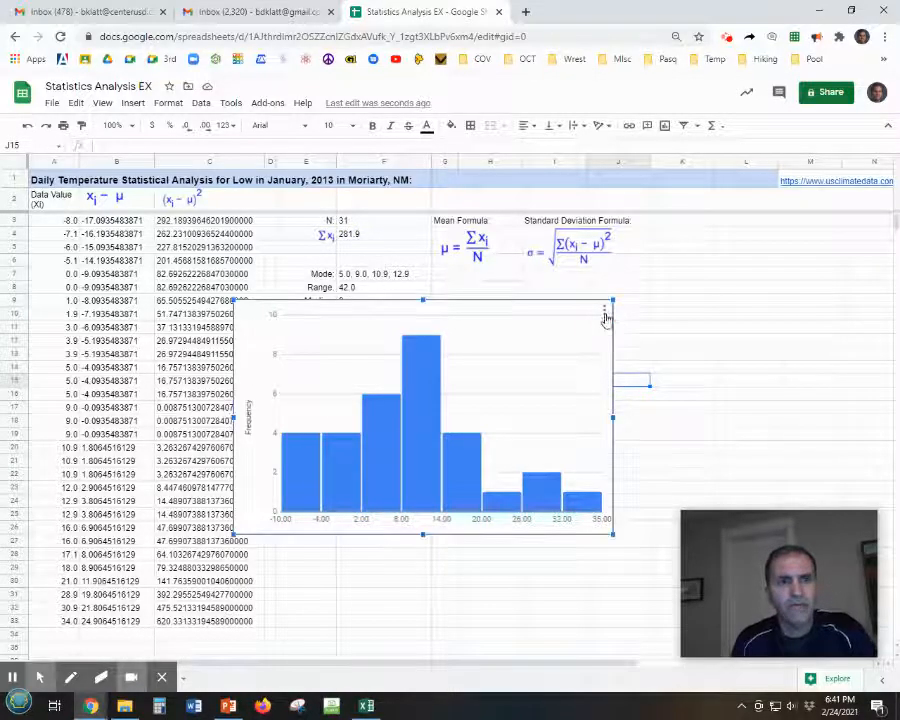
pyautogui.click(604, 311)
pyautogui.click(545, 333)
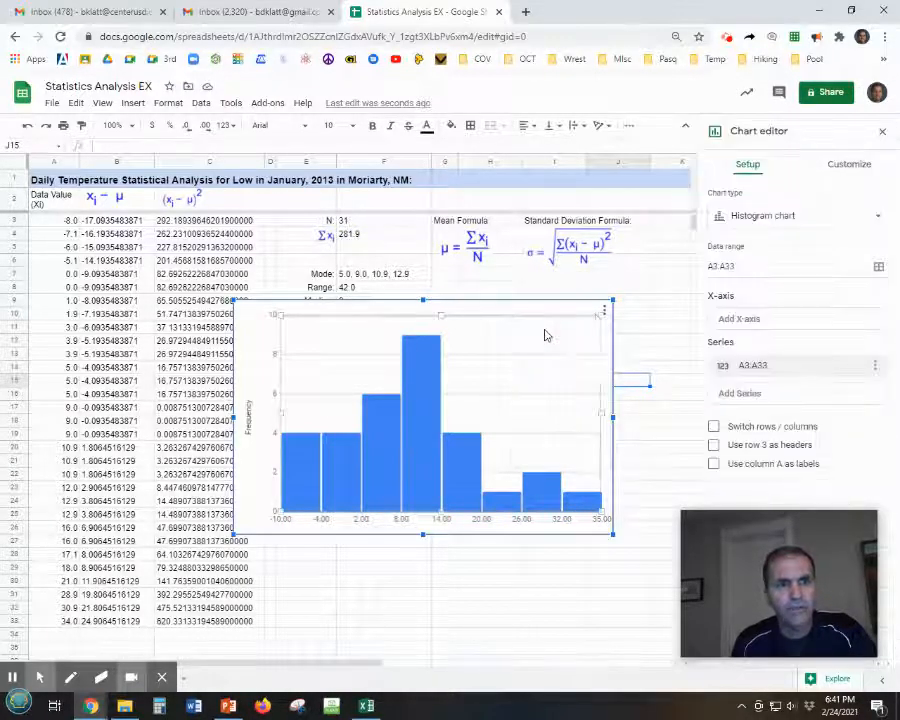
pyautogui.click(852, 167)
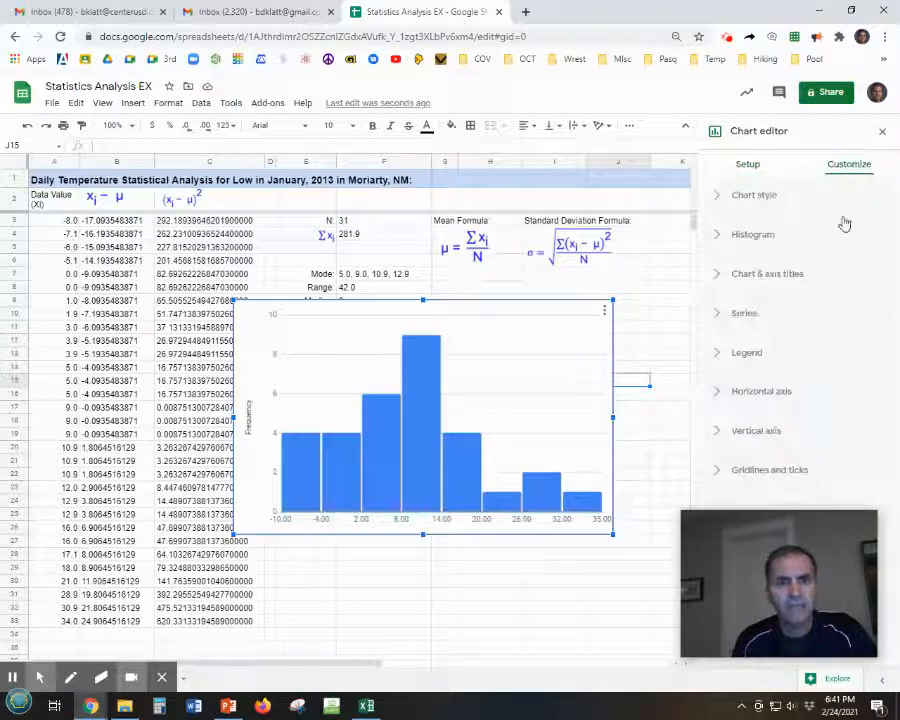
pyautogui.click(718, 393)
pyautogui.scroll(-1, 745, 396)
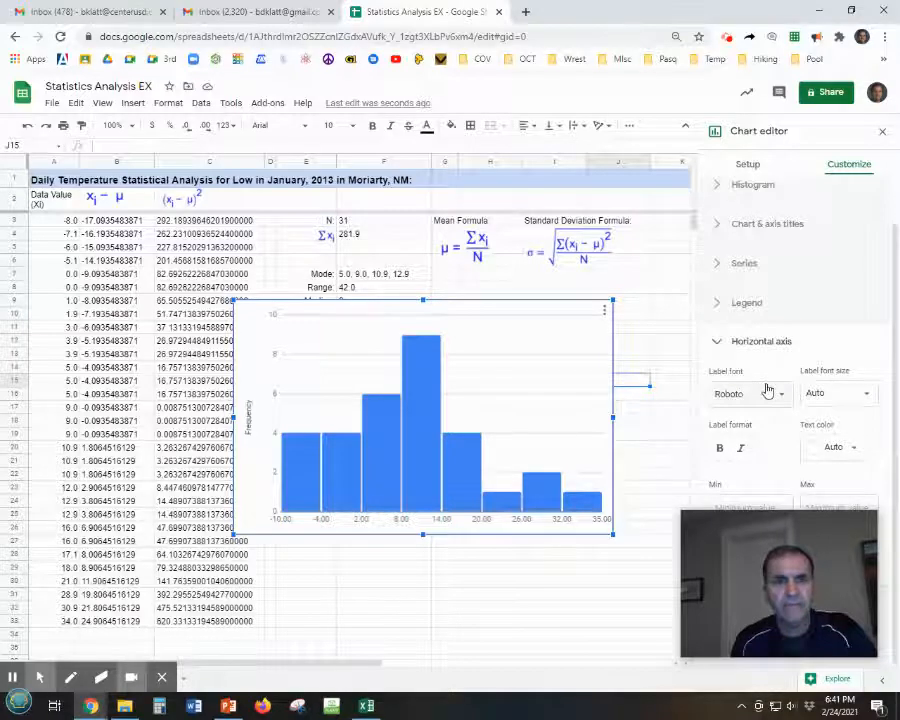
pyautogui.moveTo(786, 564); pyautogui.dragTo(524, 586)
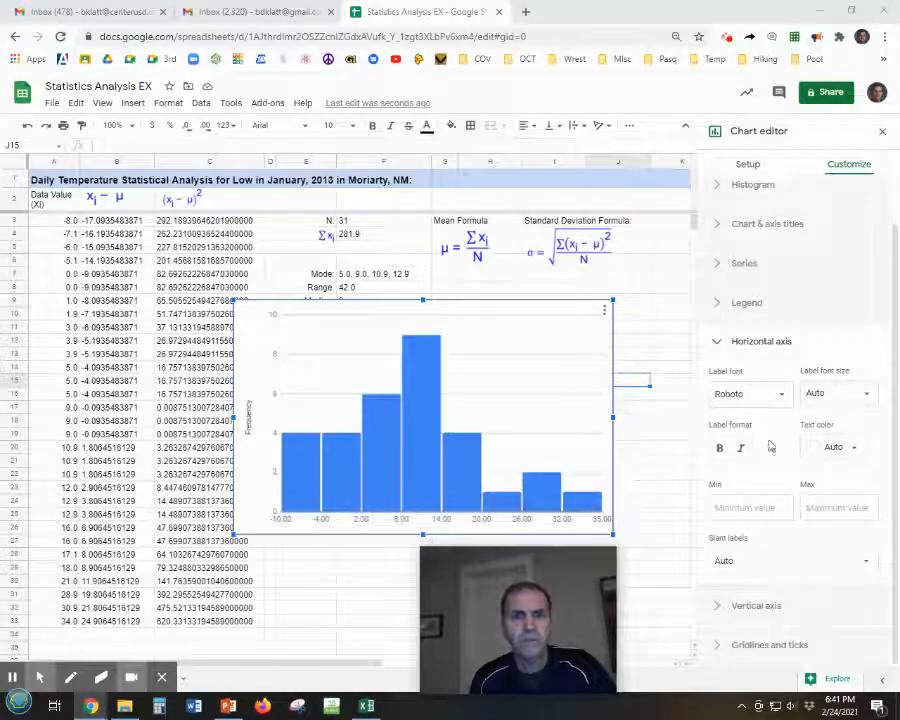
pyautogui.click(719, 341)
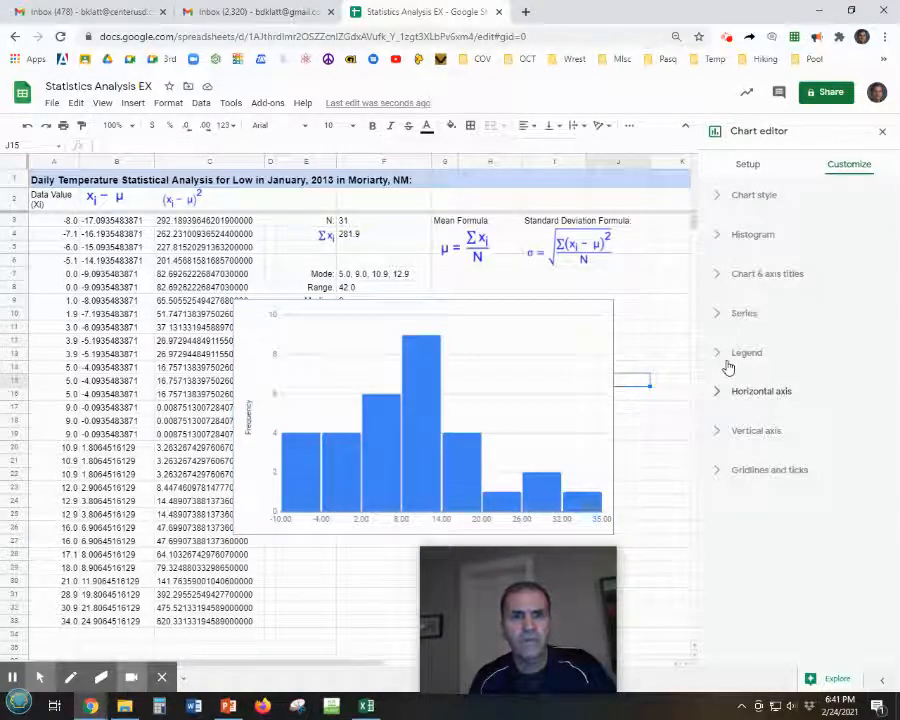
pyautogui.click(729, 37)
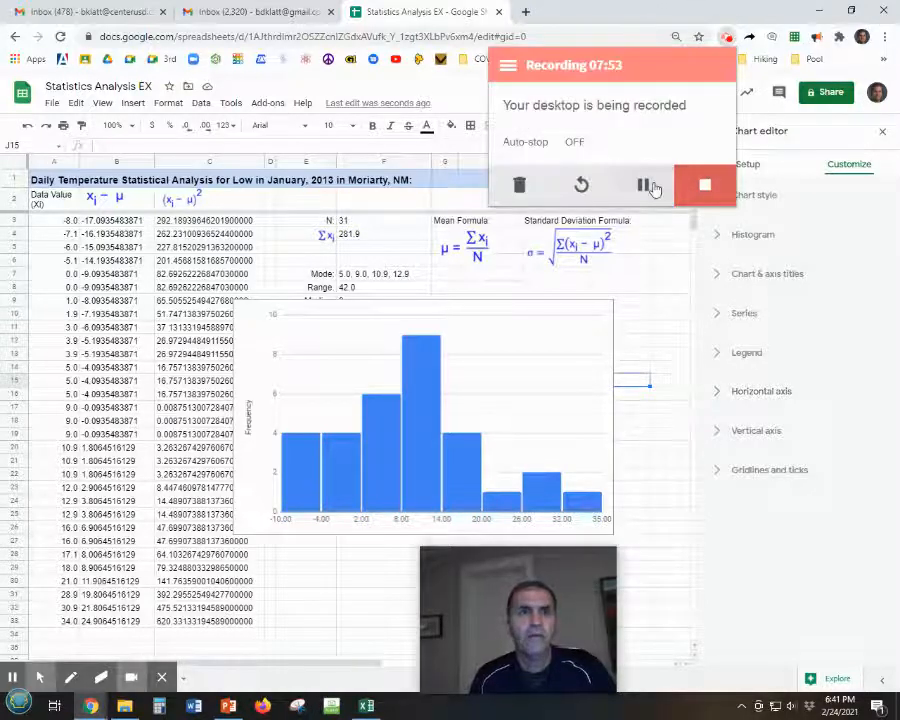
pyautogui.click(682, 246)
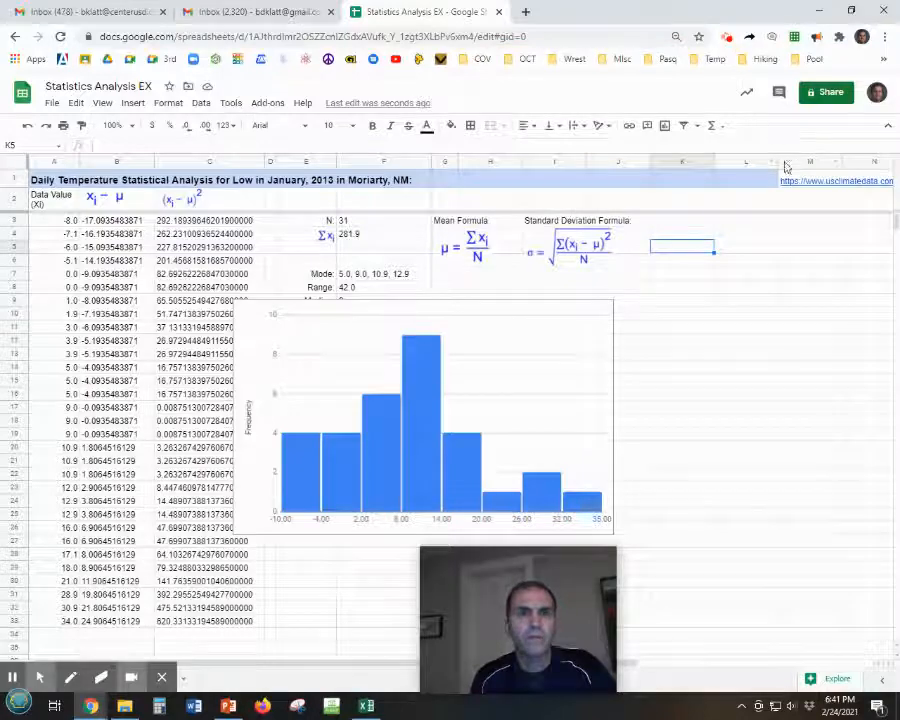
# Set the histogram's horizontal axis title to "Temperature in Farenheit".
pyautogui.click(576, 364)
pyautogui.click(605, 314)
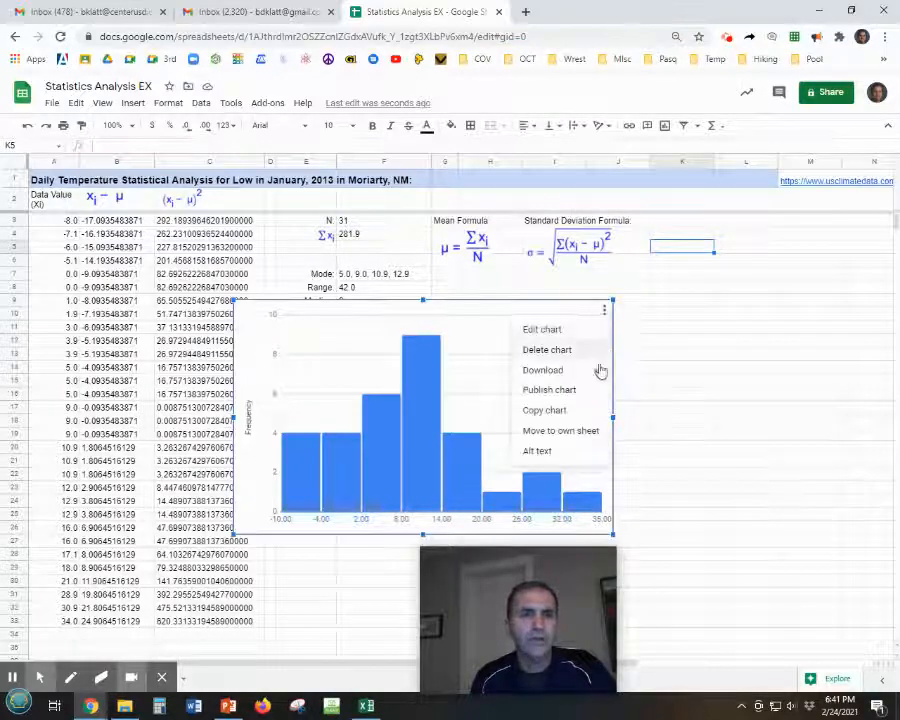
pyautogui.click(556, 334)
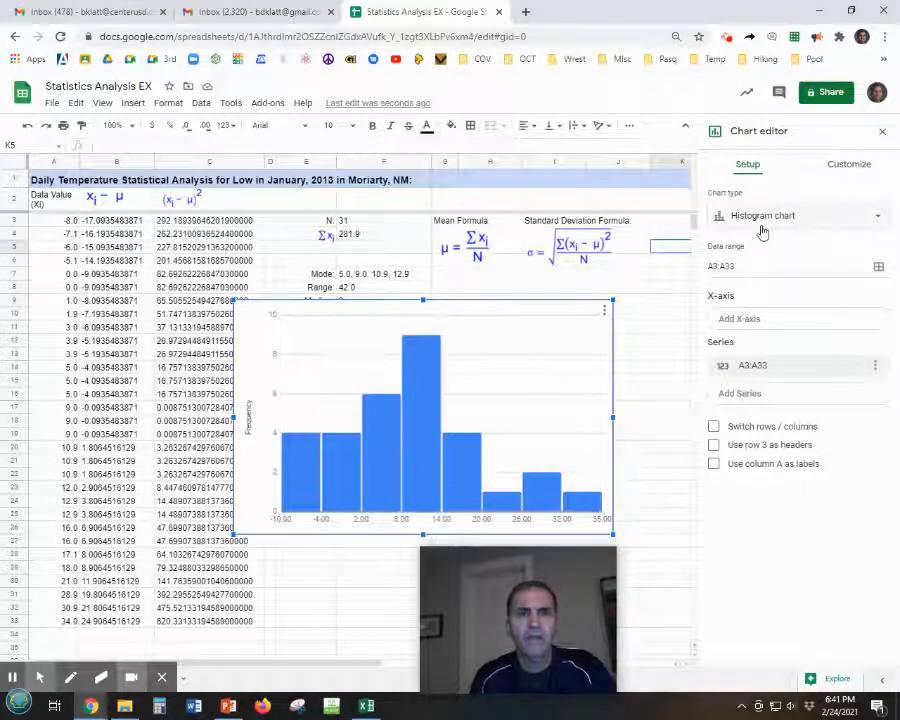
pyautogui.click(849, 166)
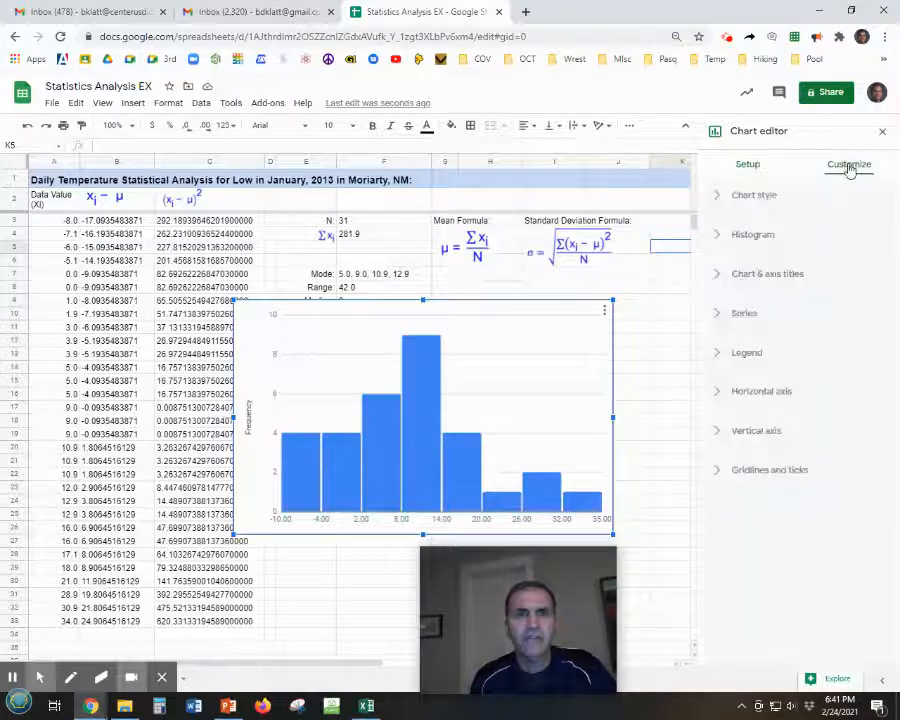
pyautogui.click(714, 282)
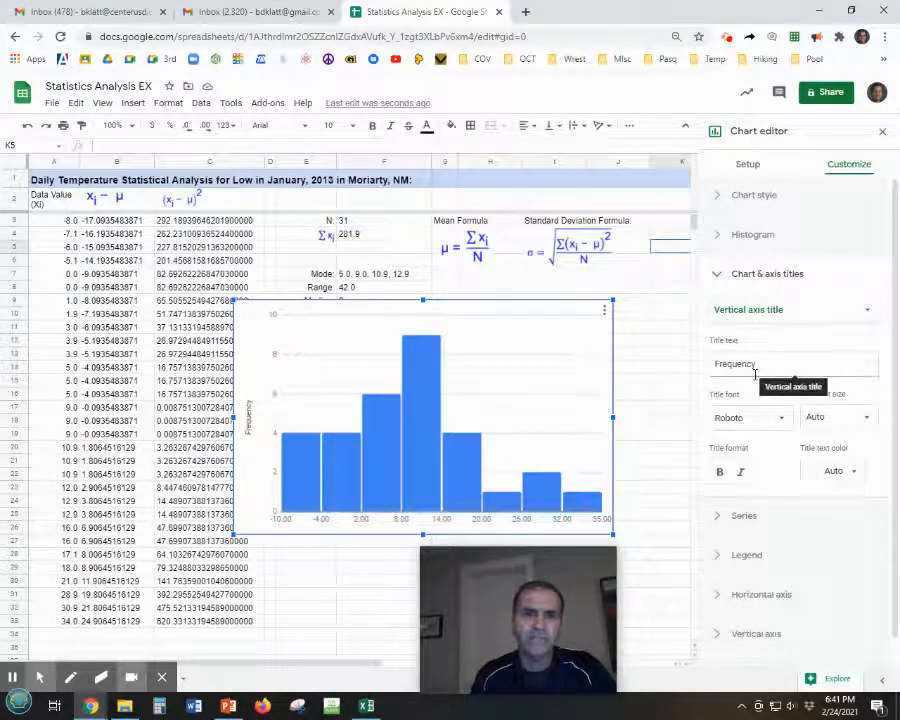
pyautogui.click(866, 312)
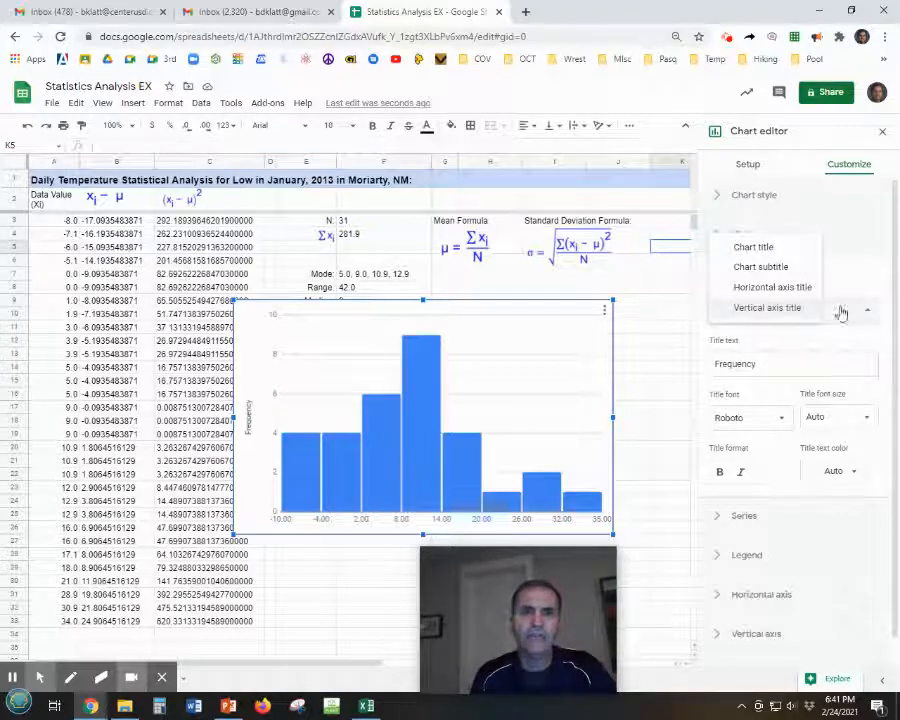
pyautogui.click(786, 288)
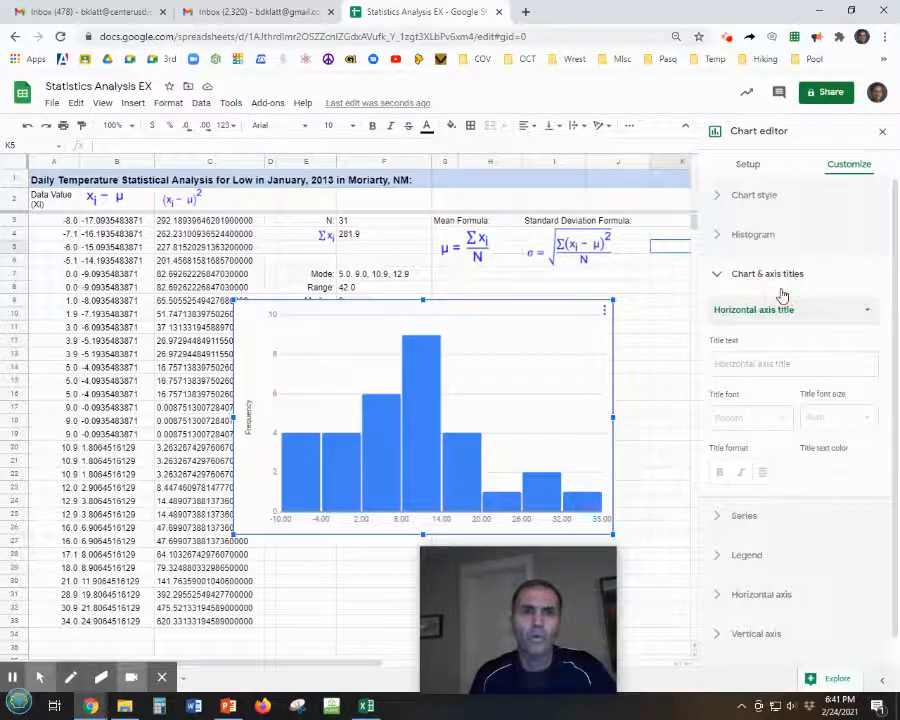
pyautogui.click(751, 365)
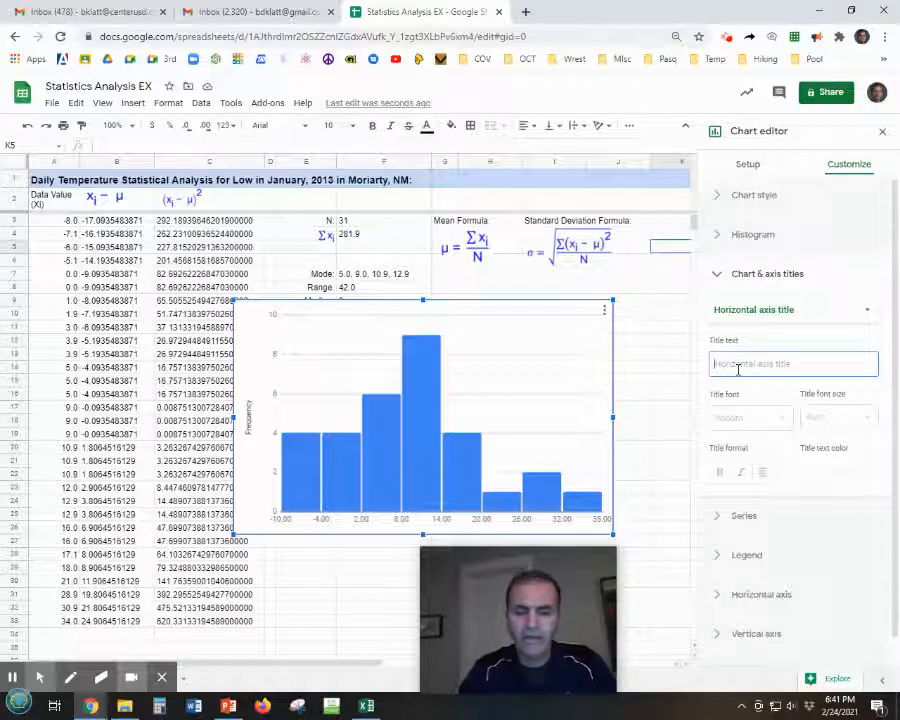
pyautogui.write('Temp')
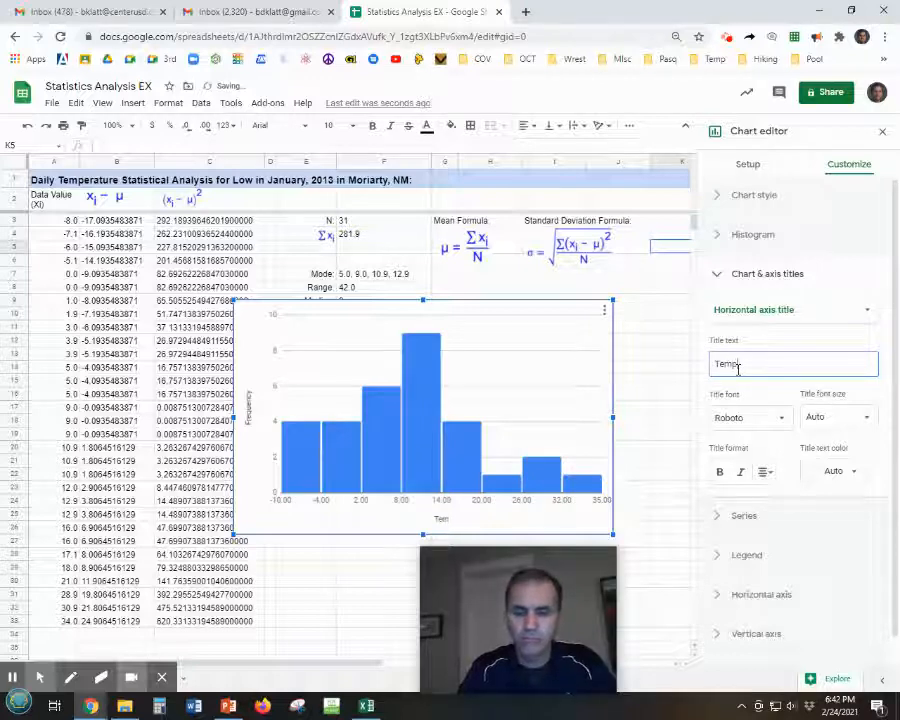
pyautogui.write('erature')
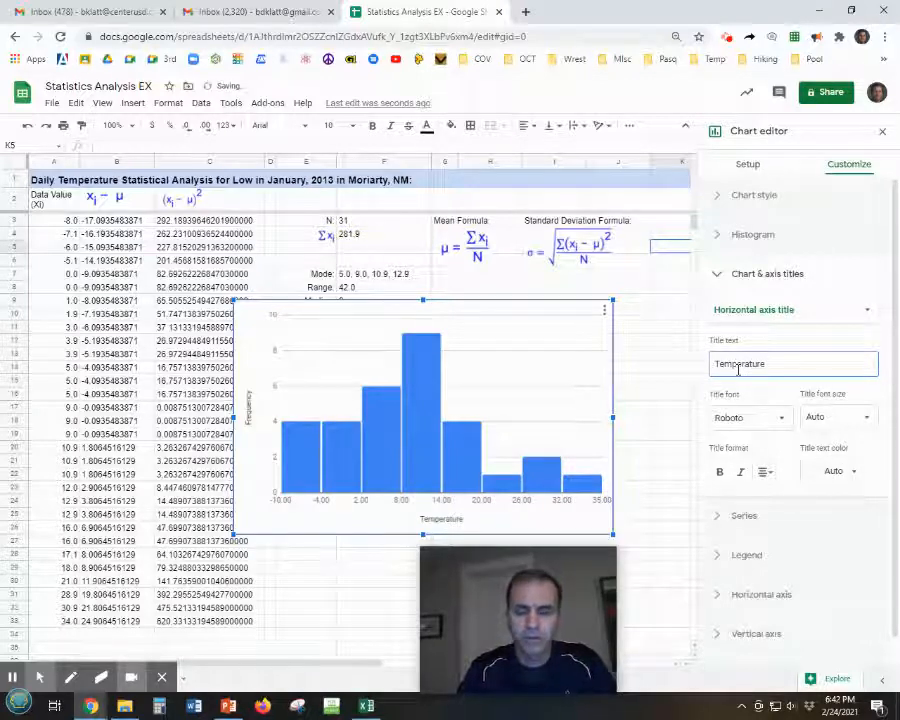
pyautogui.write(' in')
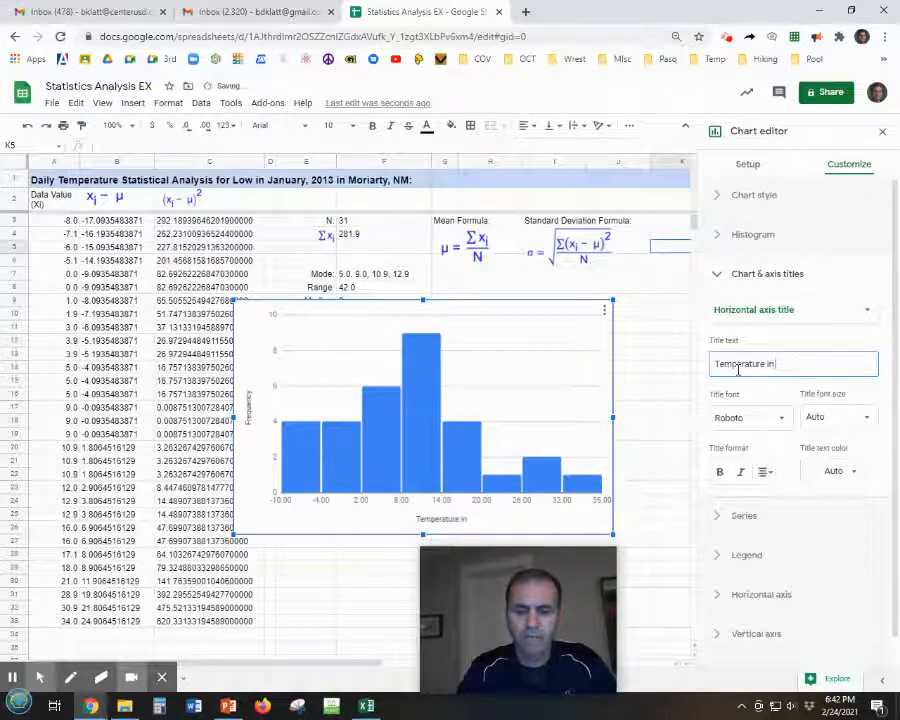
pyautogui.write(' Fa')
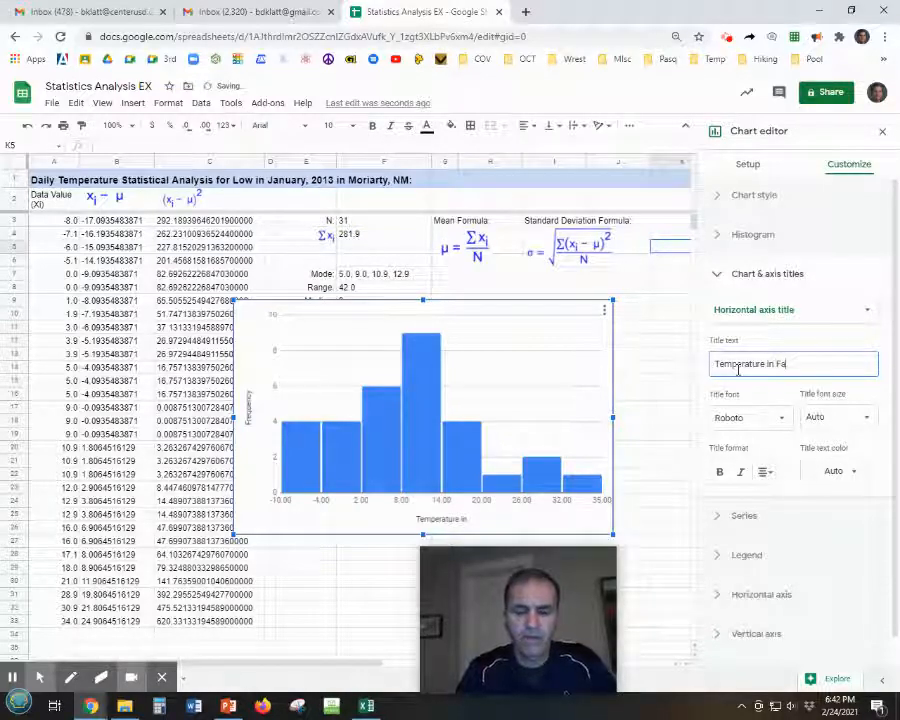
pyautogui.write('reh')
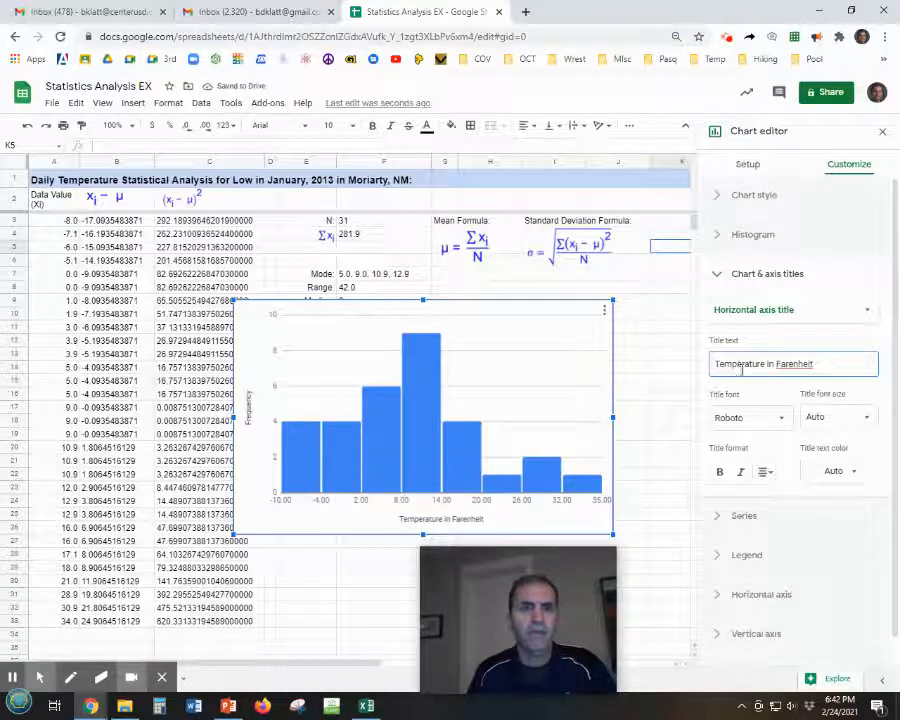
# Correct the spelling in the horizontal axis title to "Fahrenheit" and leave chart editing by selecting cell K17.
pyautogui.rightClick(789, 366)
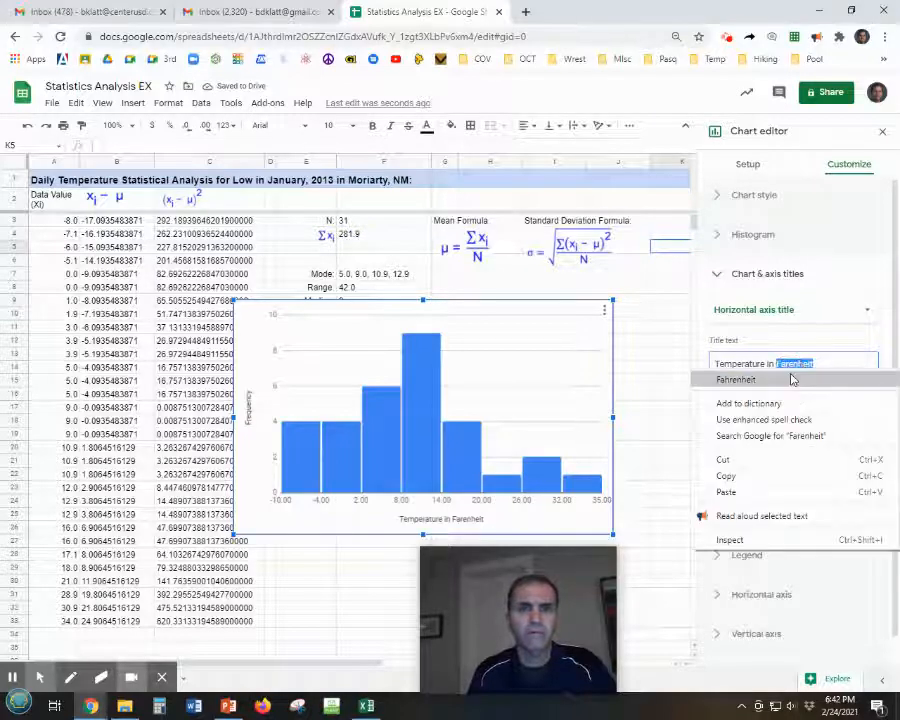
pyautogui.click(735, 377)
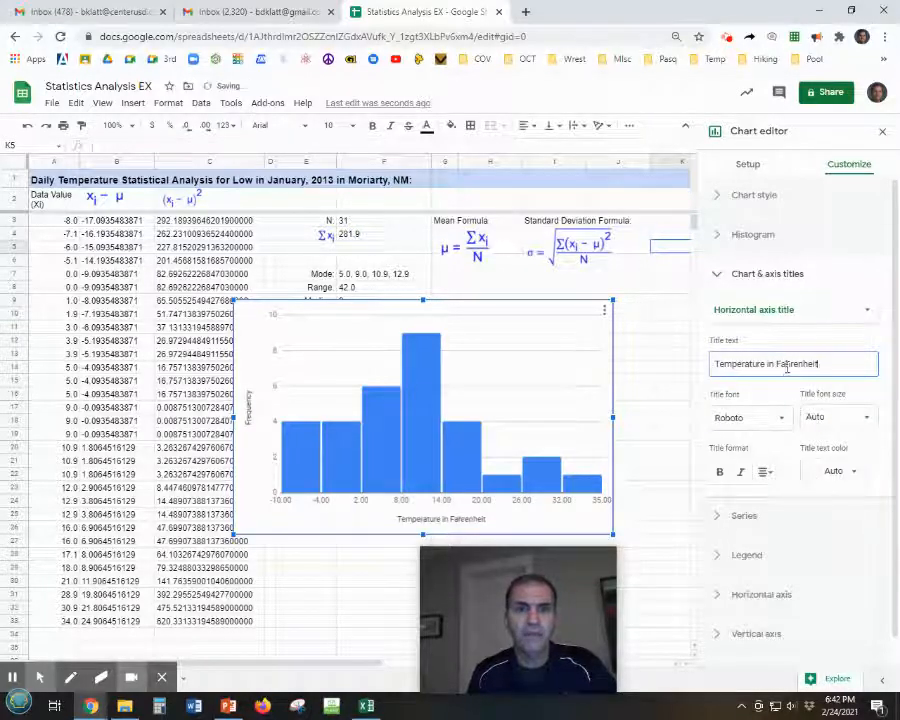
pyautogui.click(677, 414)
# Move the histogram beside the statistics column, directly below the mean and standard deviation formulas, and deselect it.
pyautogui.scroll(-1, 726, 468)
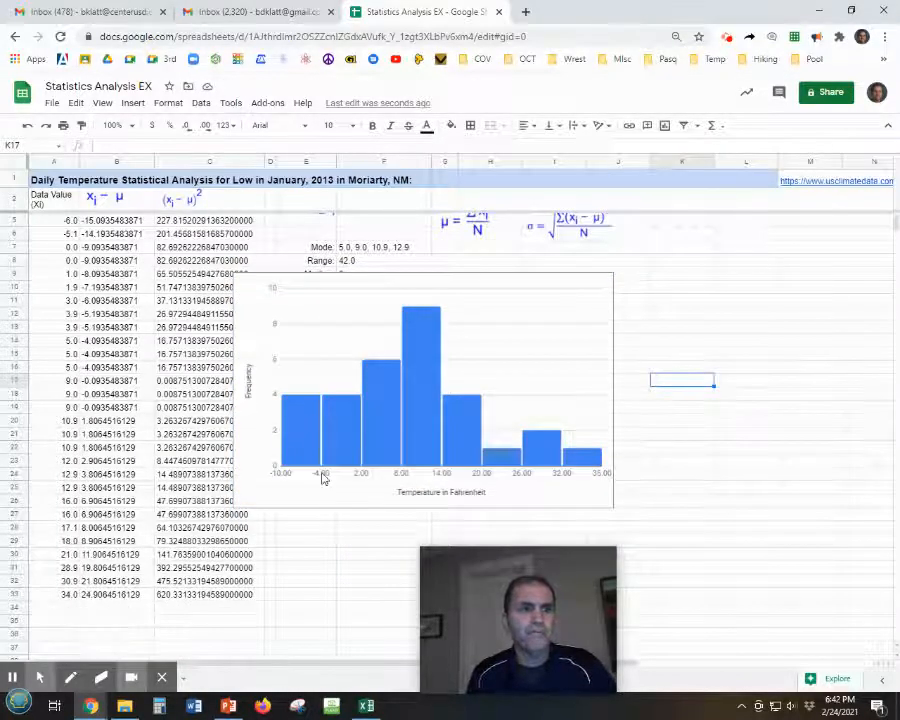
pyautogui.click(502, 292)
pyautogui.moveTo(502, 292); pyautogui.dragTo(673, 268)
pyautogui.scroll(-1, 675, 383)
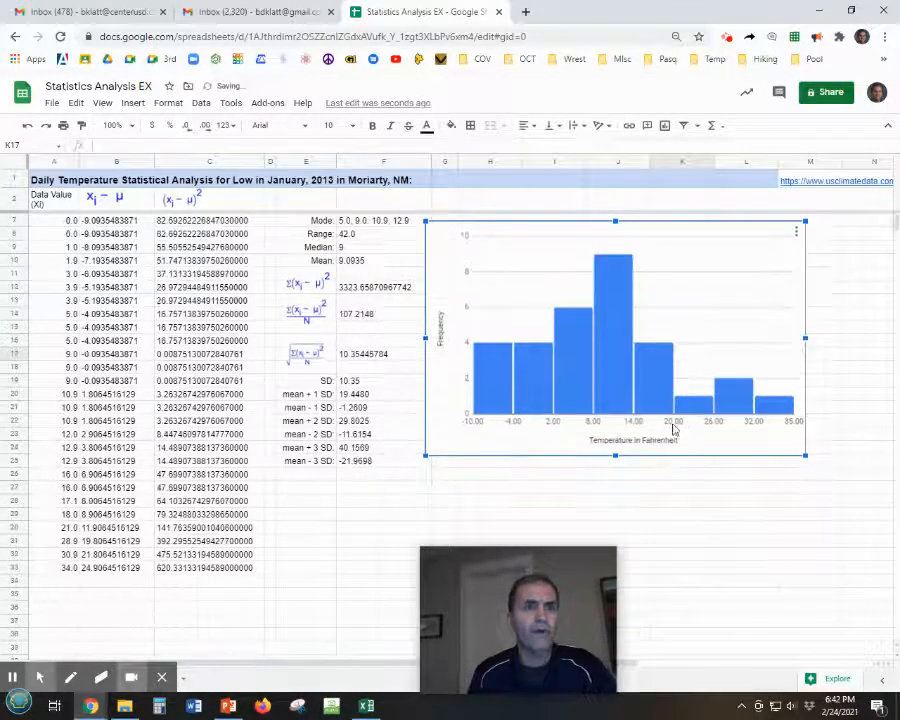
pyautogui.moveTo(544, 584); pyautogui.dragTo(760, 537)
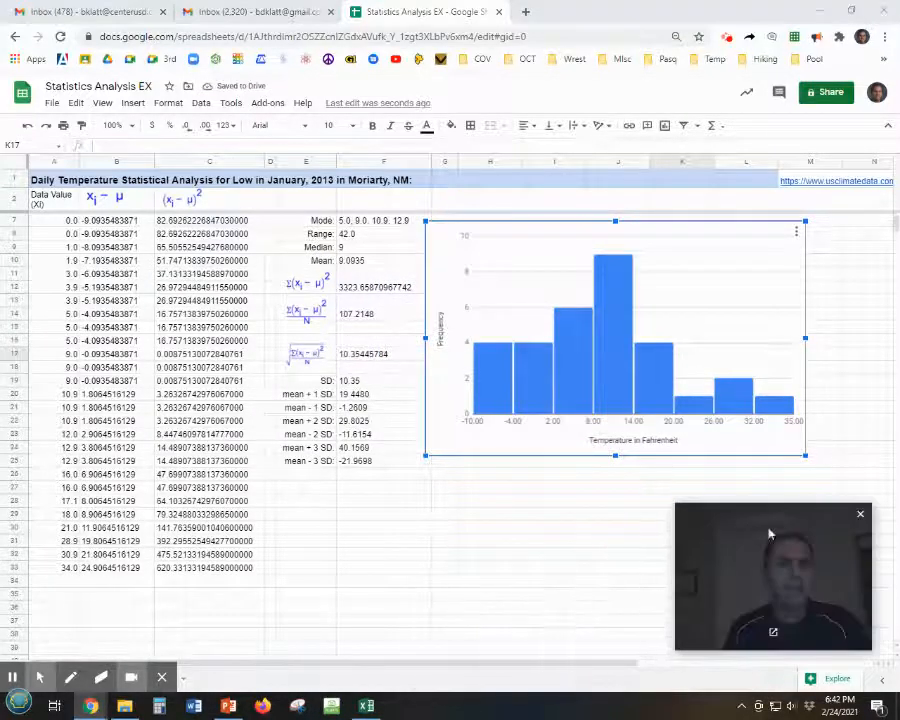
pyautogui.scroll(2, 527, 540)
pyautogui.click(525, 545)
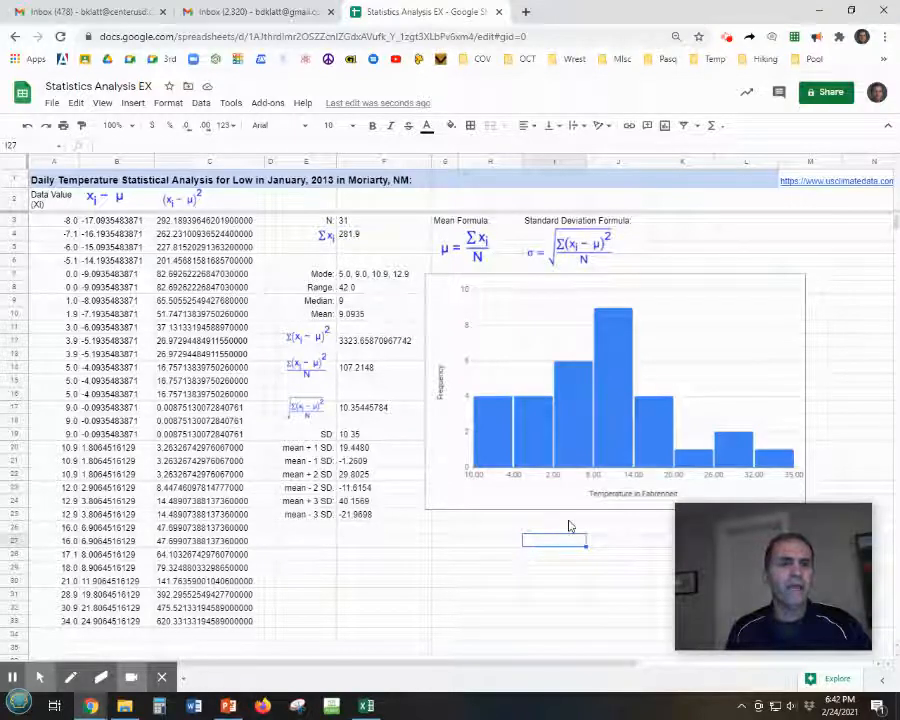
# Insert a new drawing containing one short vertical arrow that points up, undoing the stray extra arrow.
pyautogui.moveTo(756, 548)
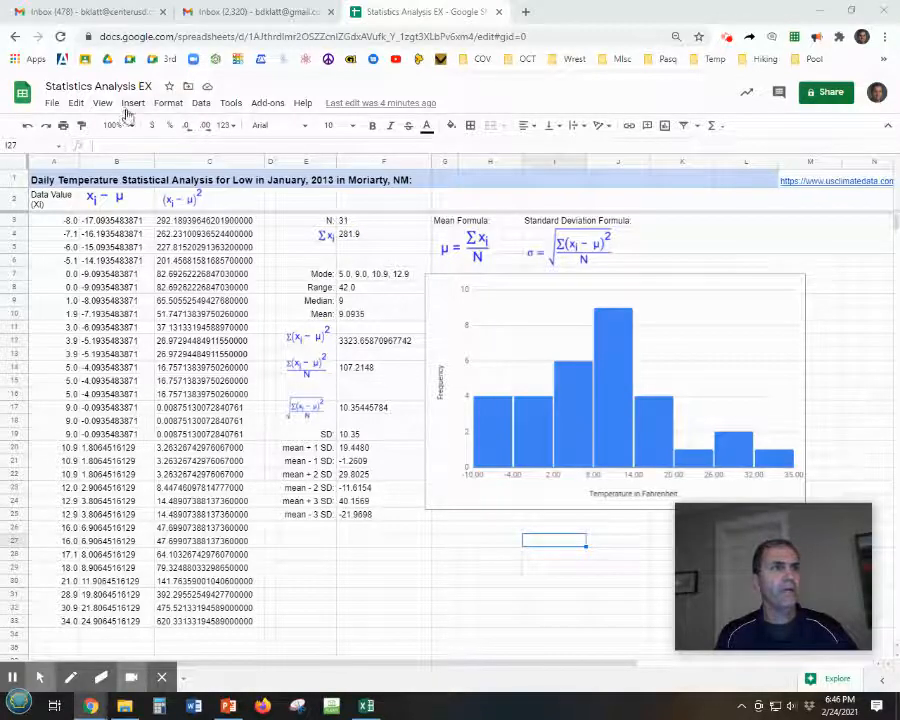
pyautogui.click(132, 104)
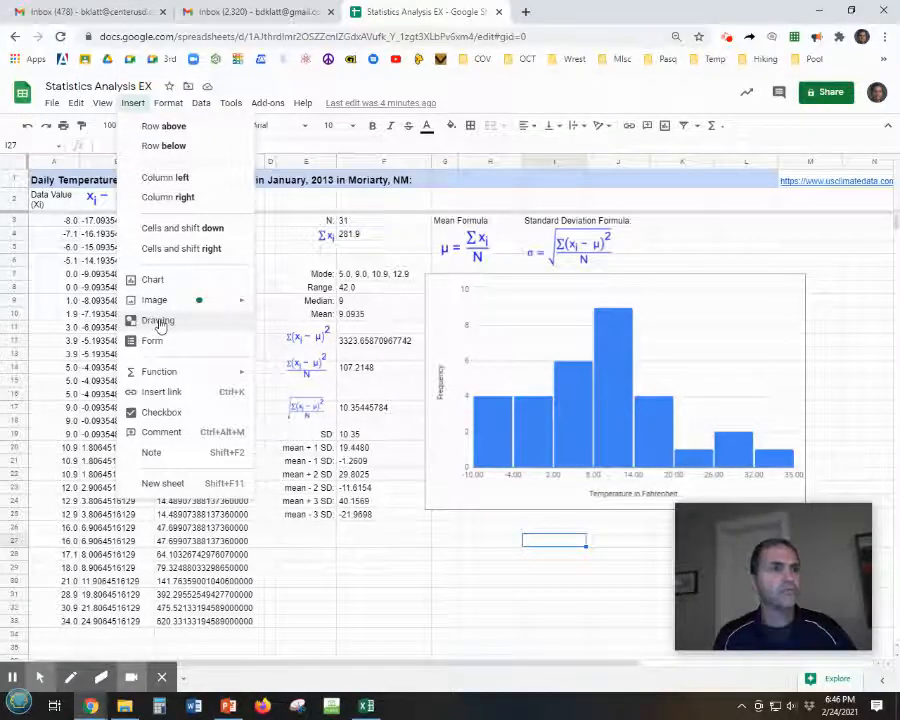
pyautogui.click(159, 322)
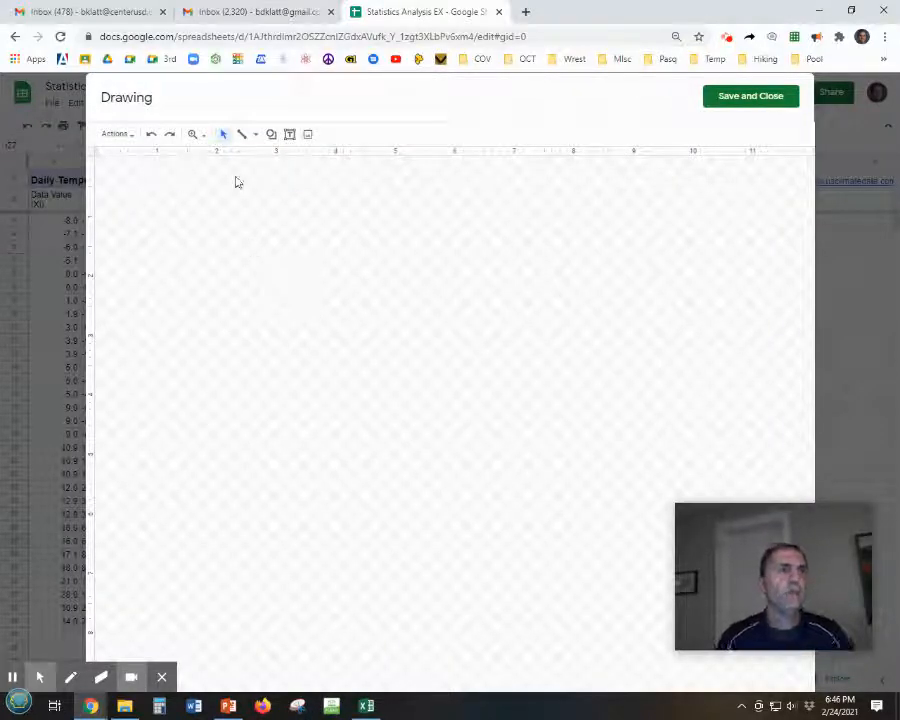
pyautogui.click(255, 134)
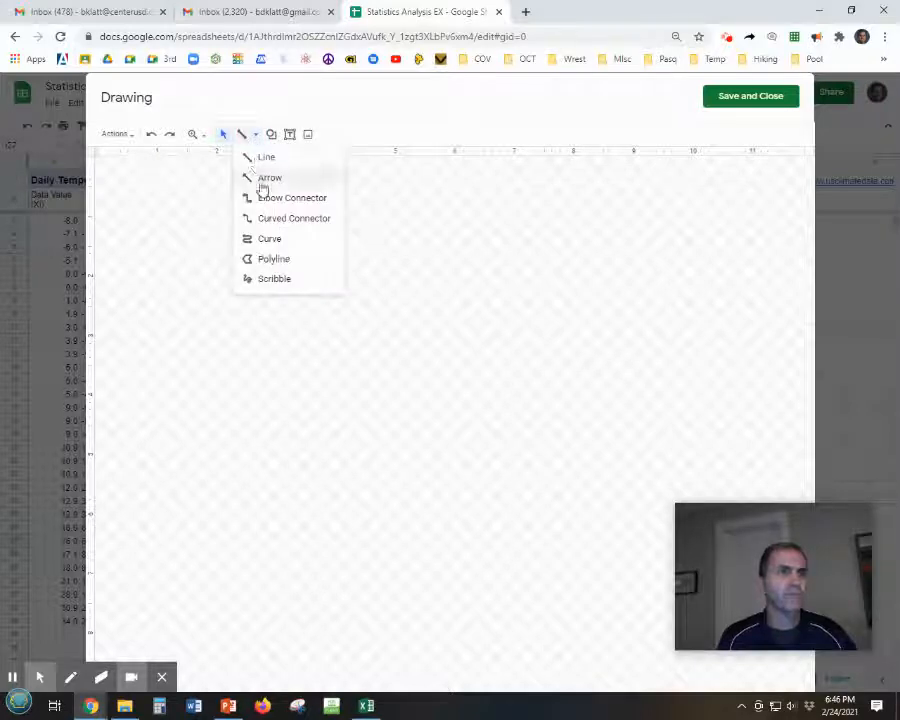
pyautogui.click(266, 178)
pyautogui.moveTo(367, 264)
pyautogui.mouseDown()
pyautogui.moveTo(367, 348)
pyautogui.moveTo(331, 315)
pyautogui.moveTo(336, 341)
pyautogui.mouseUp()
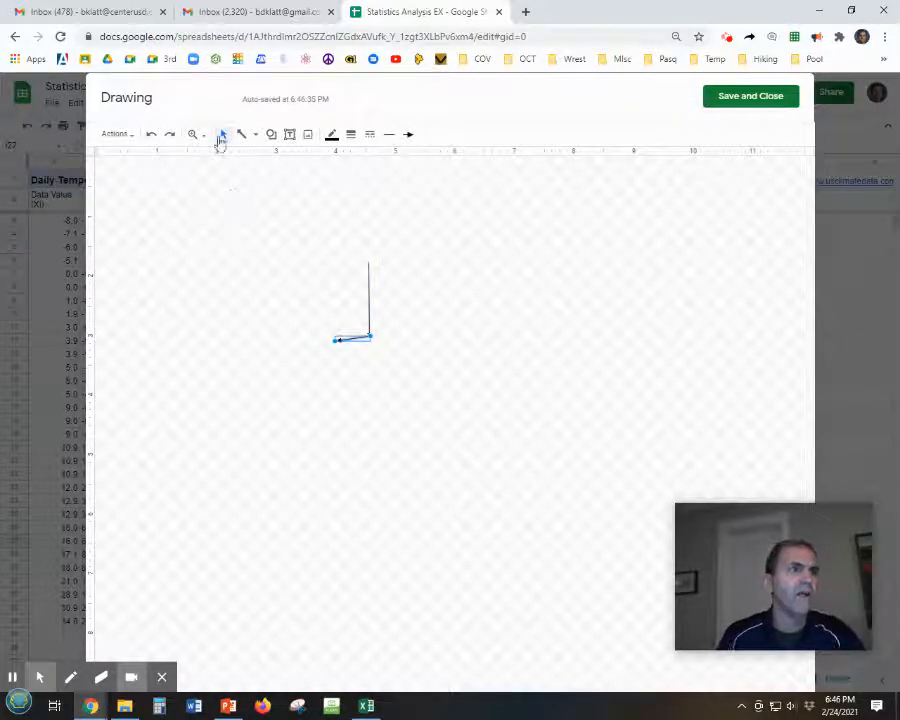
pyautogui.click(152, 136)
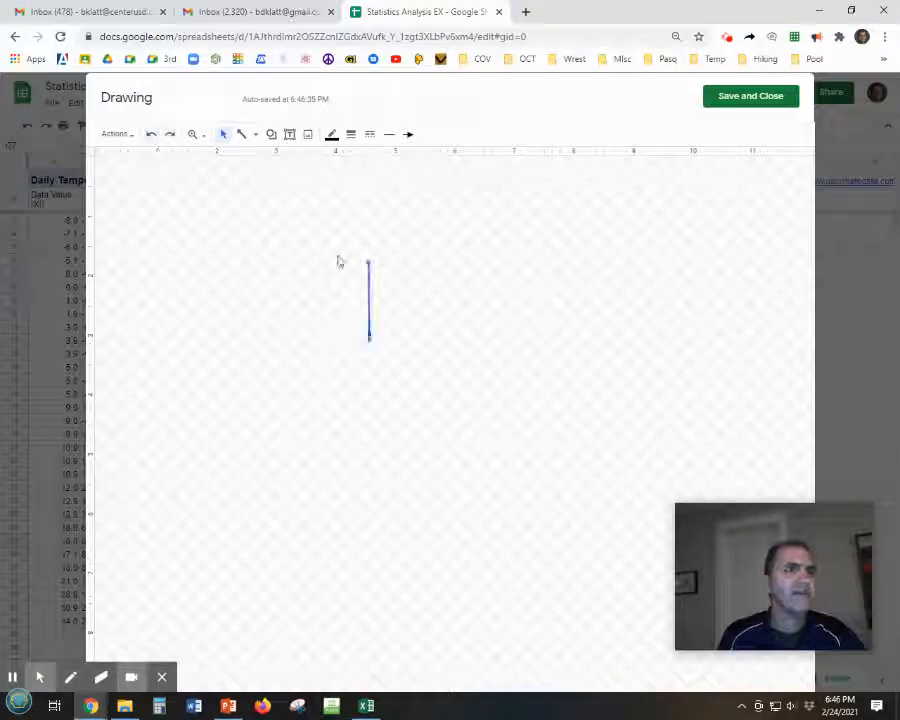
pyautogui.moveTo(367, 263); pyautogui.dragTo(368, 406)
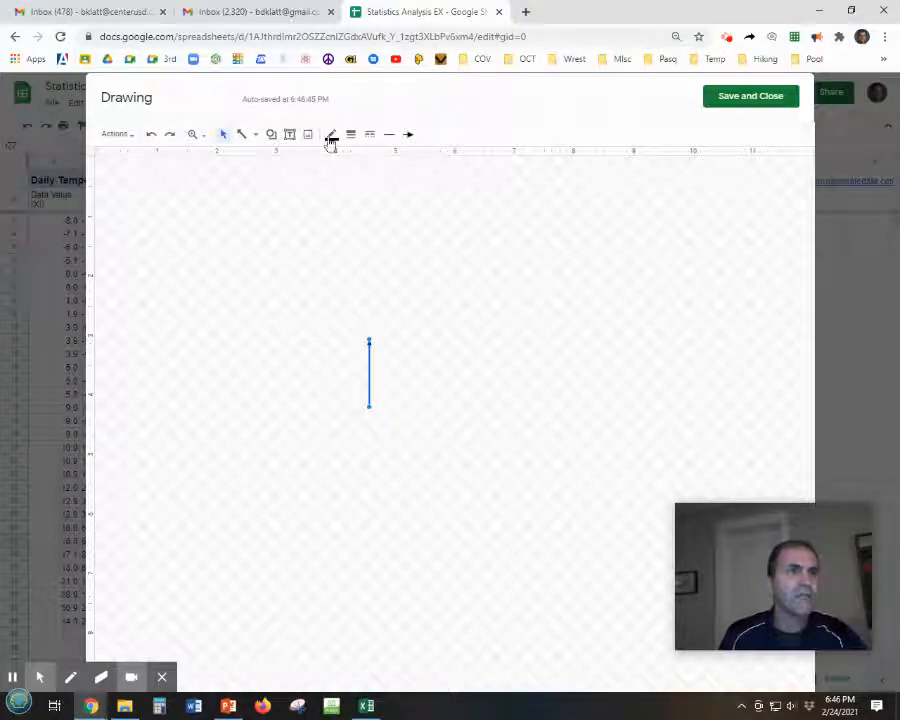
# Color the arrow red, give it a moderately thicker line weight, and deselect it.
pyautogui.click(330, 138)
pyautogui.click(347, 191)
pyautogui.click(437, 414)
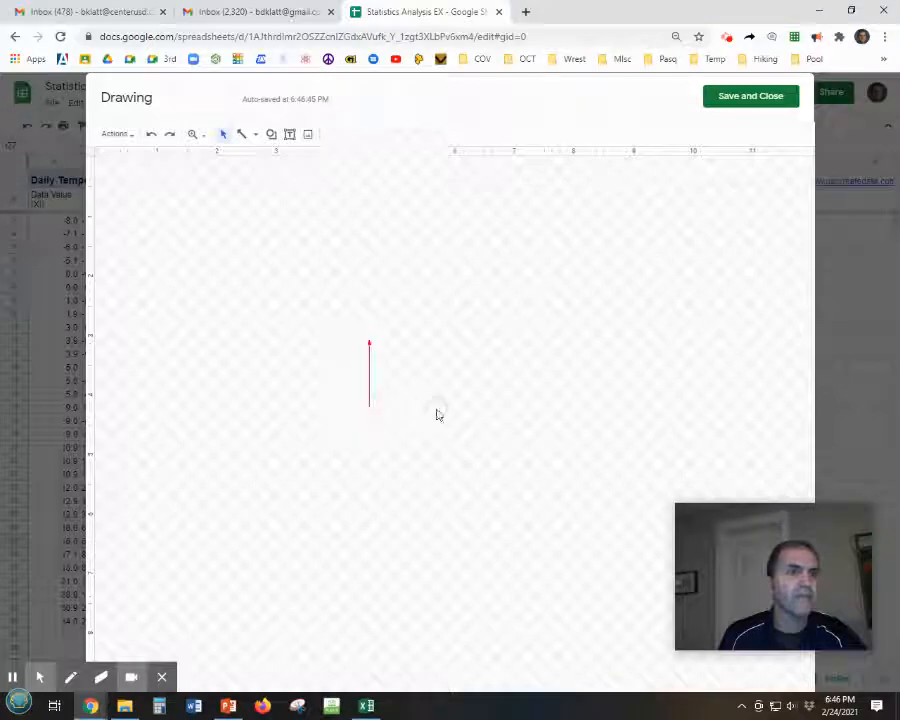
pyautogui.click(370, 375)
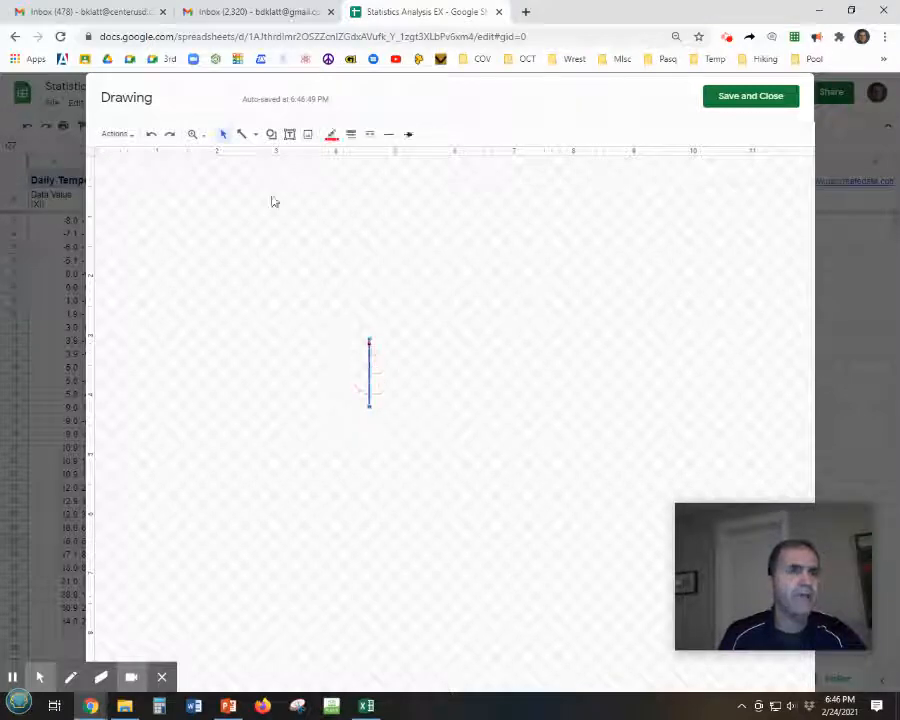
pyautogui.click(350, 137)
pyautogui.click(376, 239)
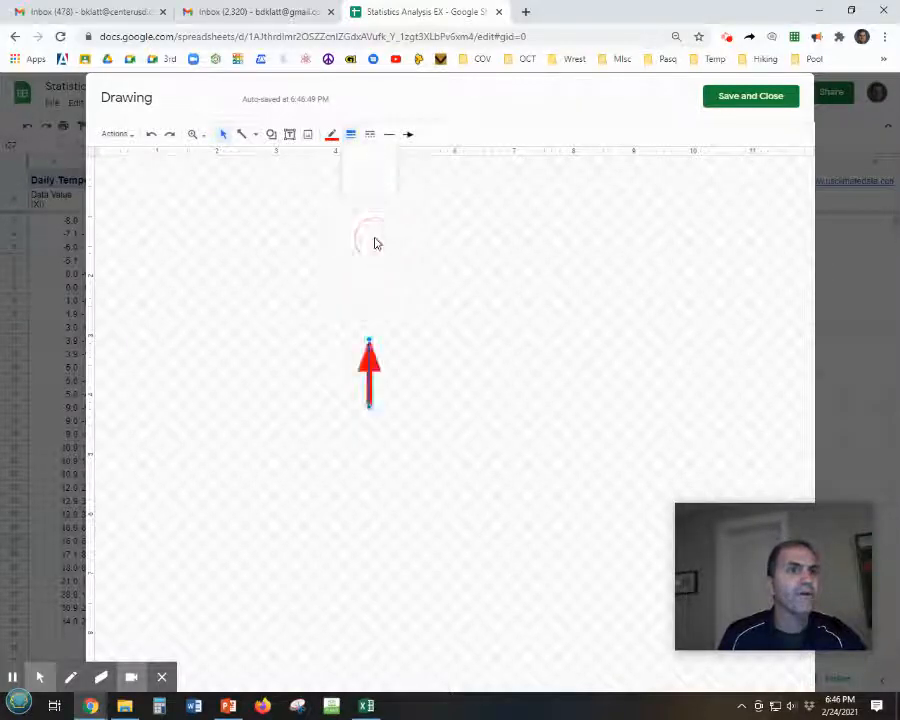
pyautogui.click(351, 137)
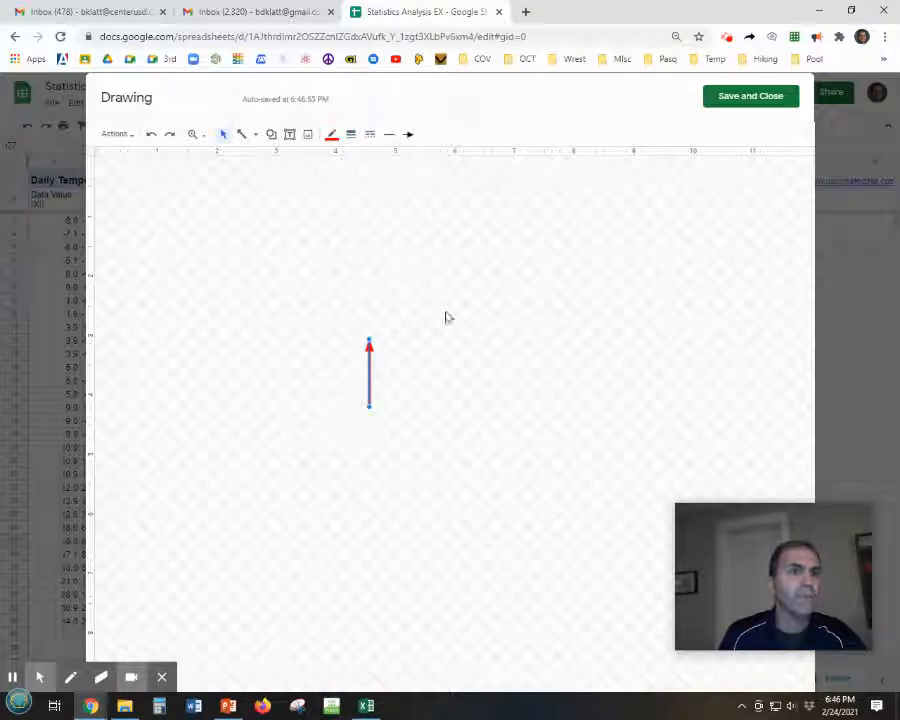
pyautogui.click(497, 354)
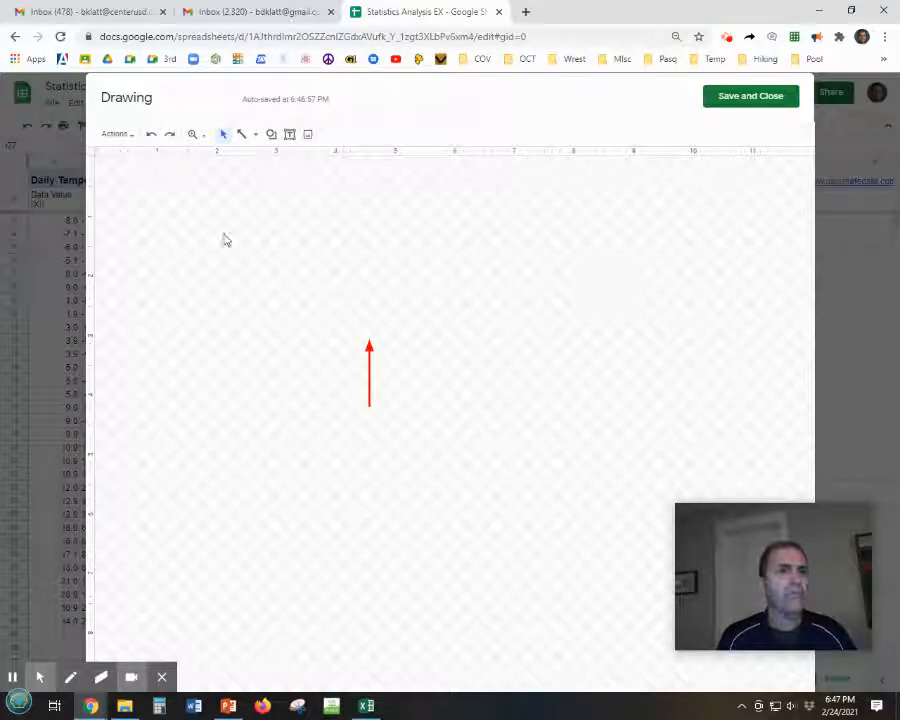
# Add a text box reading "mean" just below the arrow and narrow it to fit the word.
pyautogui.click(290, 135)
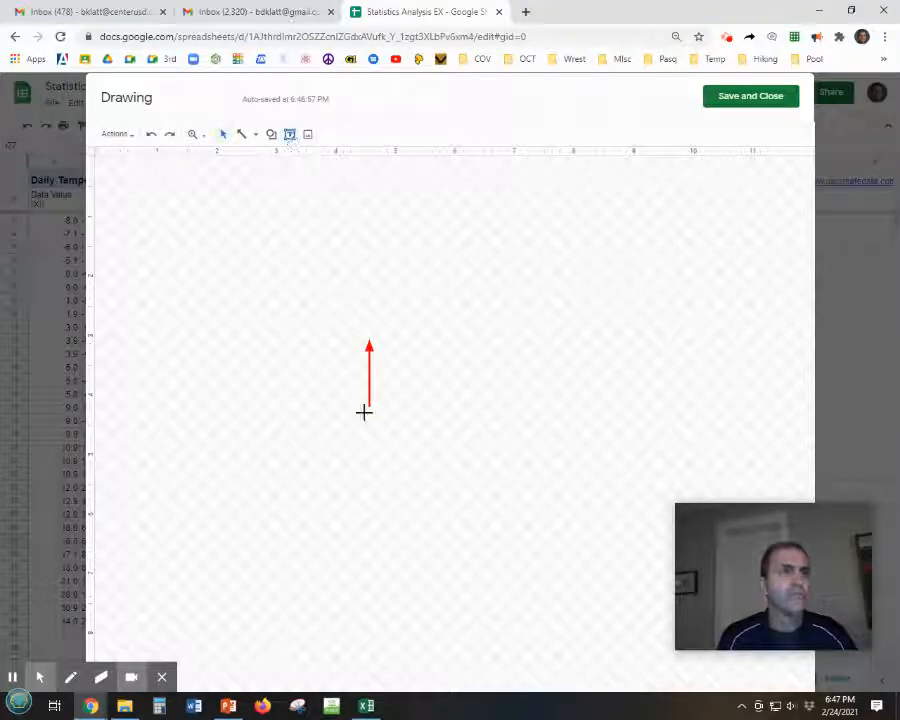
pyautogui.click(353, 430)
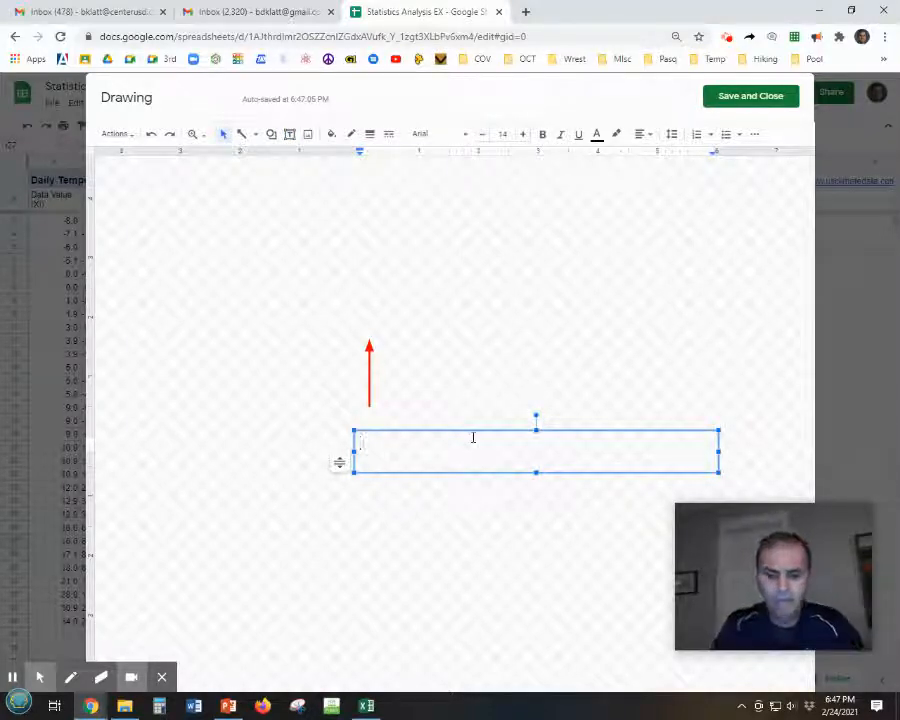
pyautogui.write('mean')
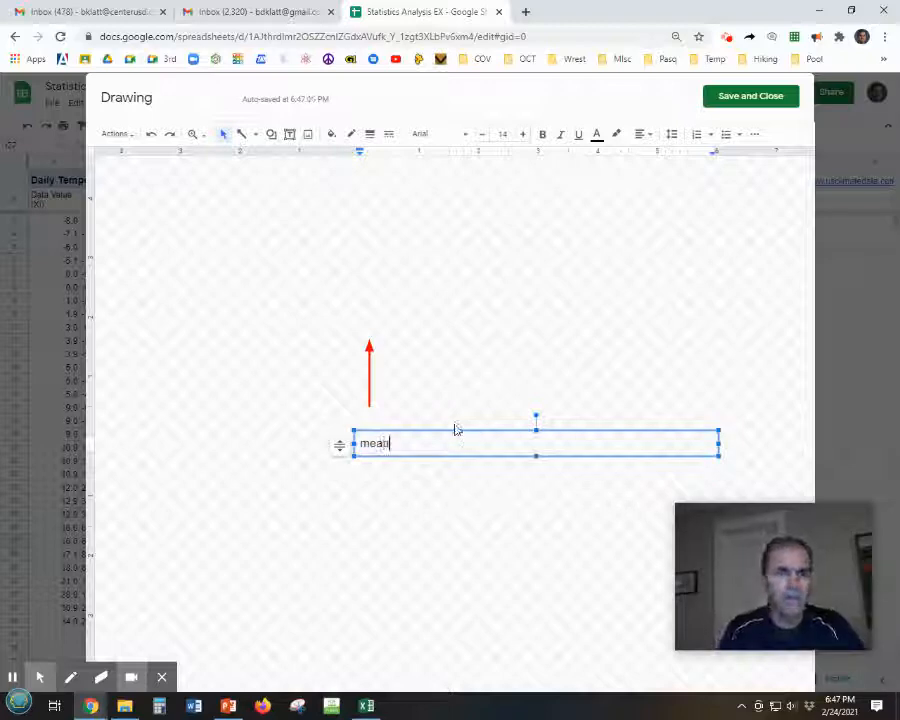
pyautogui.click(638, 443)
pyautogui.moveTo(589, 442); pyautogui.dragTo(353, 444)
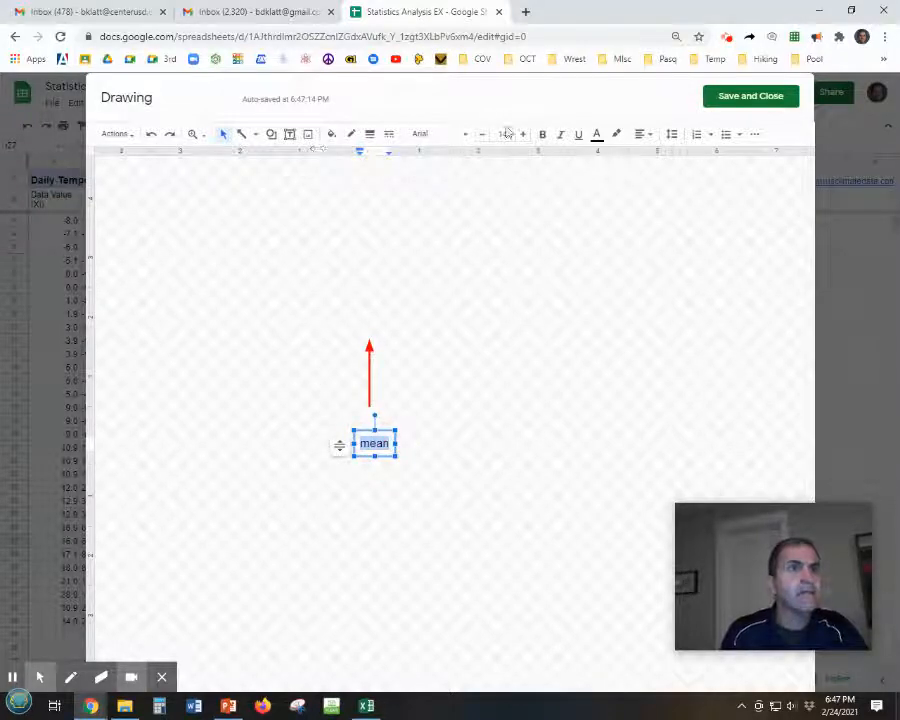
# Make the "mean" label bold and red, fit it on one line directly against the arrow's base, and save the drawing.
pyautogui.click(543, 134)
pyautogui.click(597, 134)
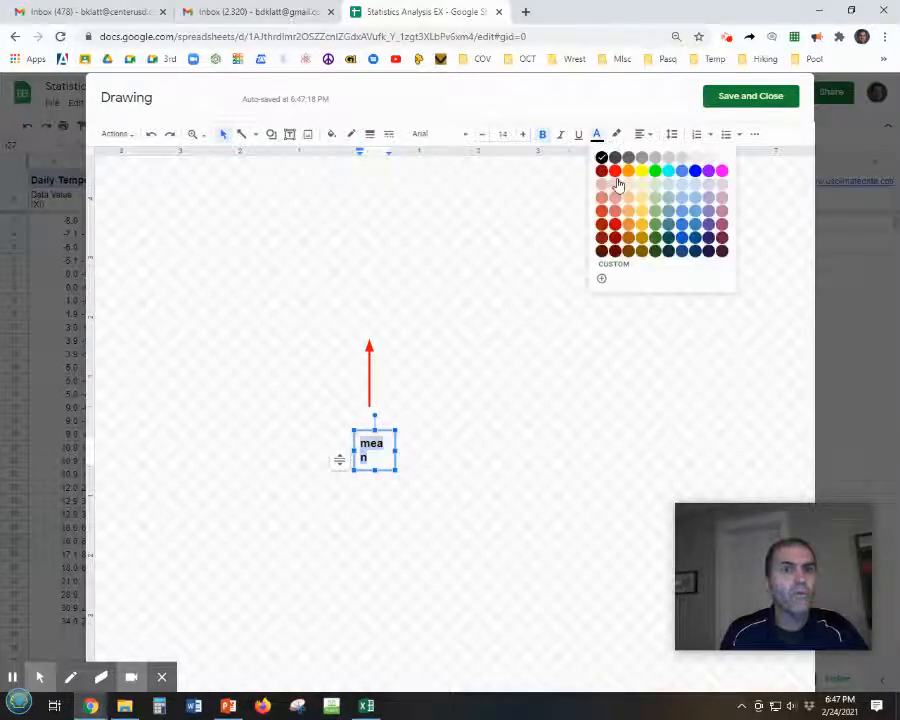
pyautogui.click(615, 173)
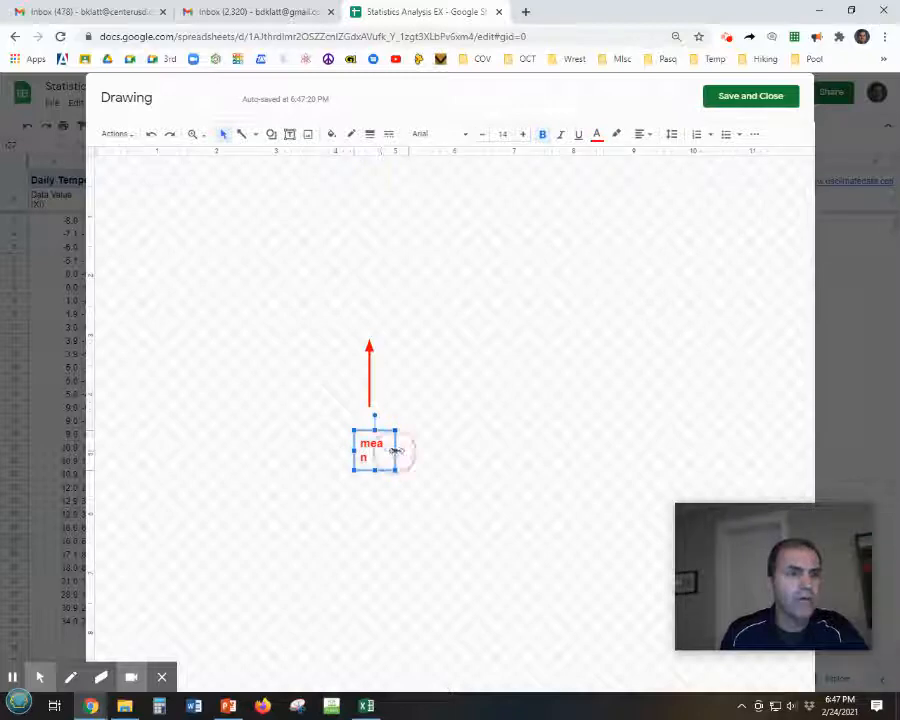
pyautogui.moveTo(397, 449); pyautogui.dragTo(397, 422)
pyautogui.click(614, 383)
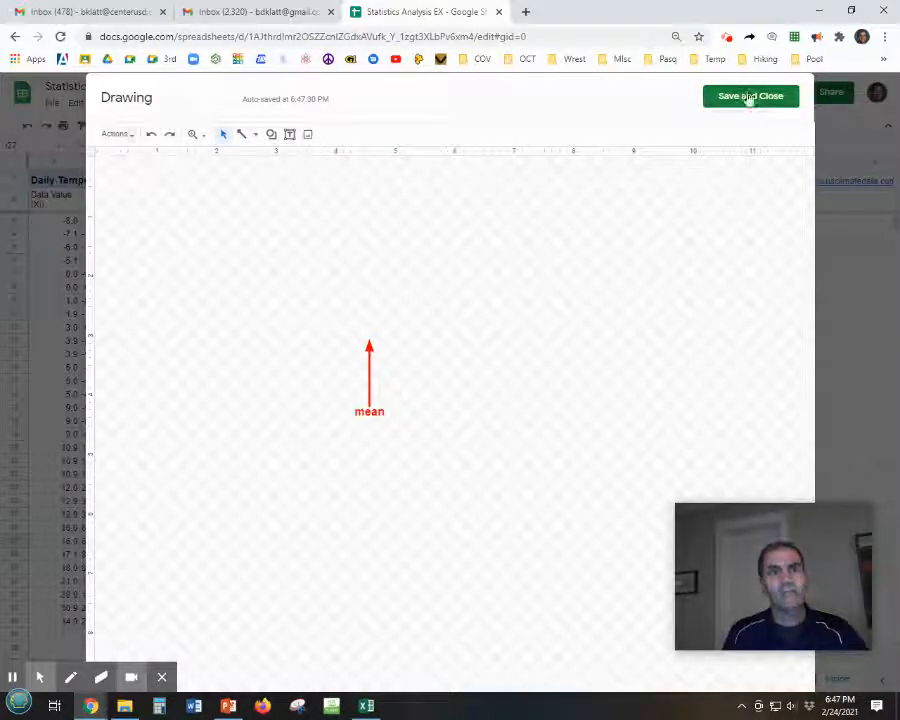
pyautogui.click(748, 97)
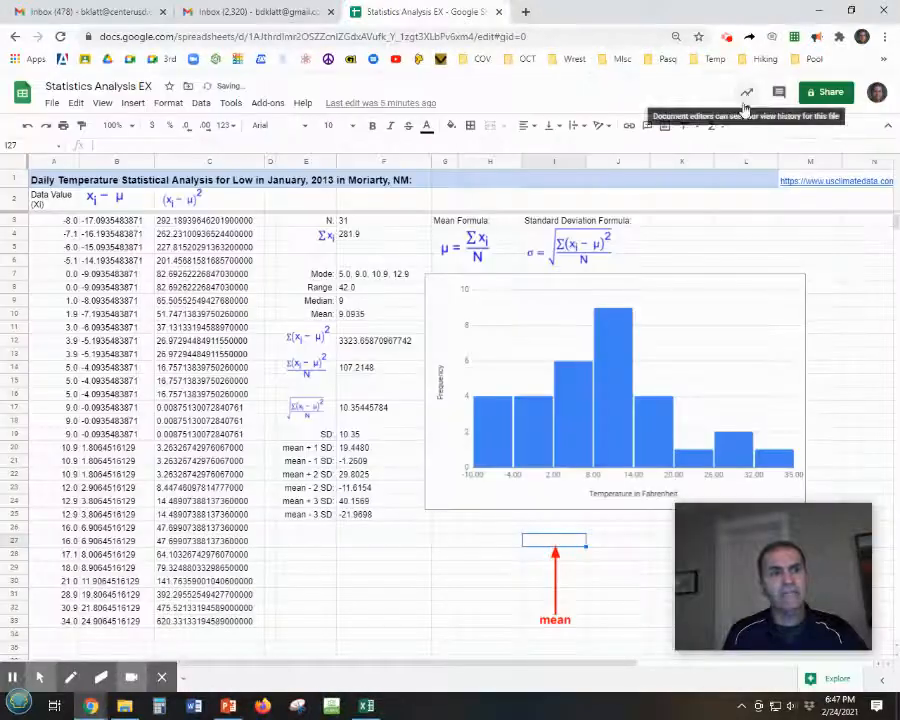
# Shift the mean drawing slightly to the right below the histogram, shorten its arrow to less than half its length, and save it.
pyautogui.click(562, 604)
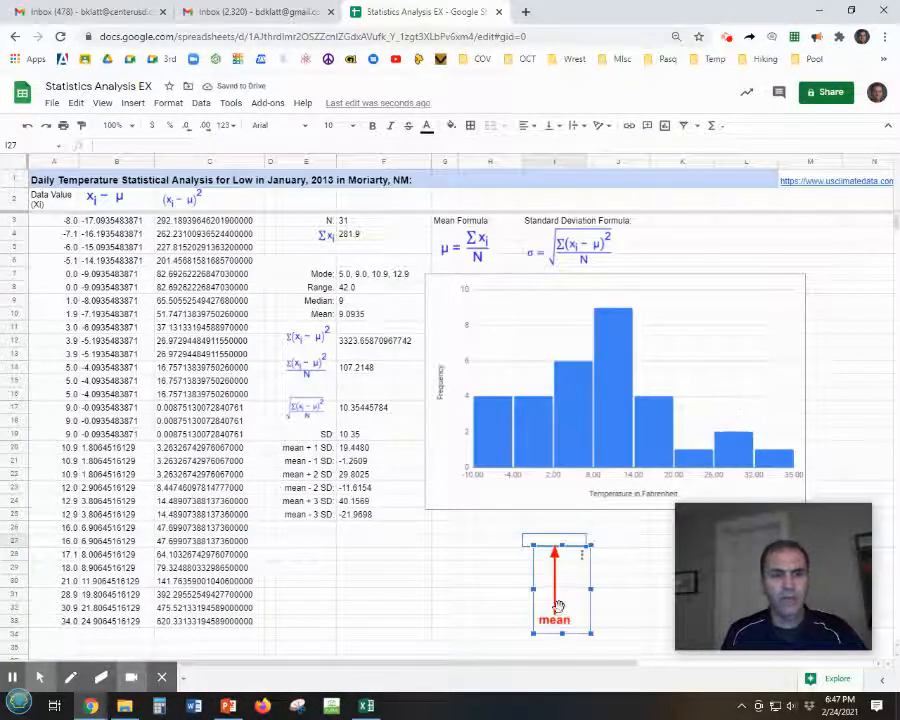
pyautogui.moveTo(568, 600)
pyautogui.mouseDown()
pyautogui.moveTo(603, 575)
pyautogui.moveTo(604, 599)
pyautogui.mouseUp()
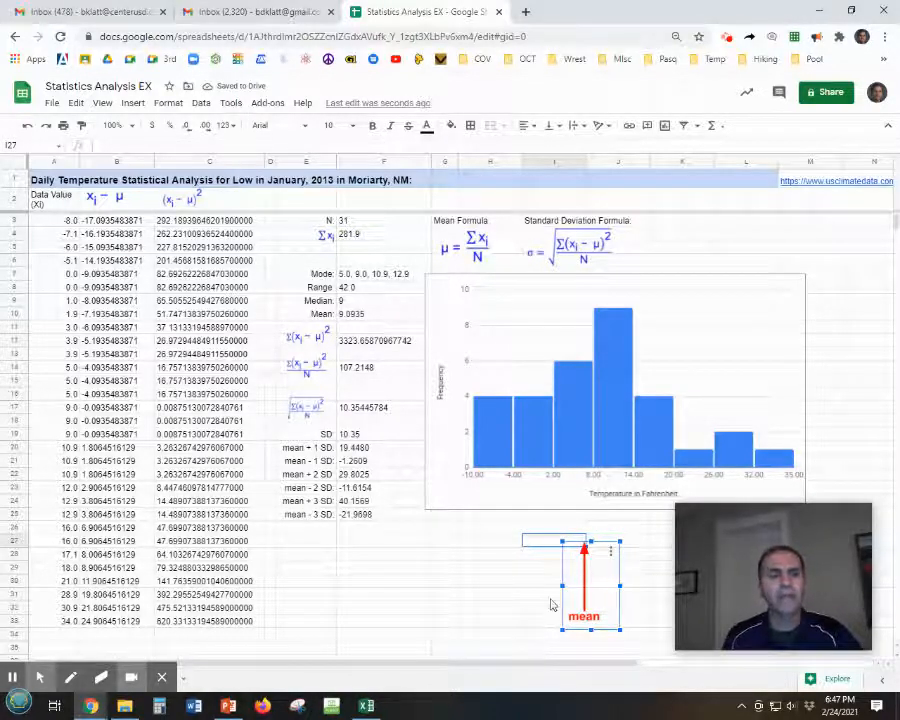
pyautogui.click(611, 552)
pyautogui.click(565, 570)
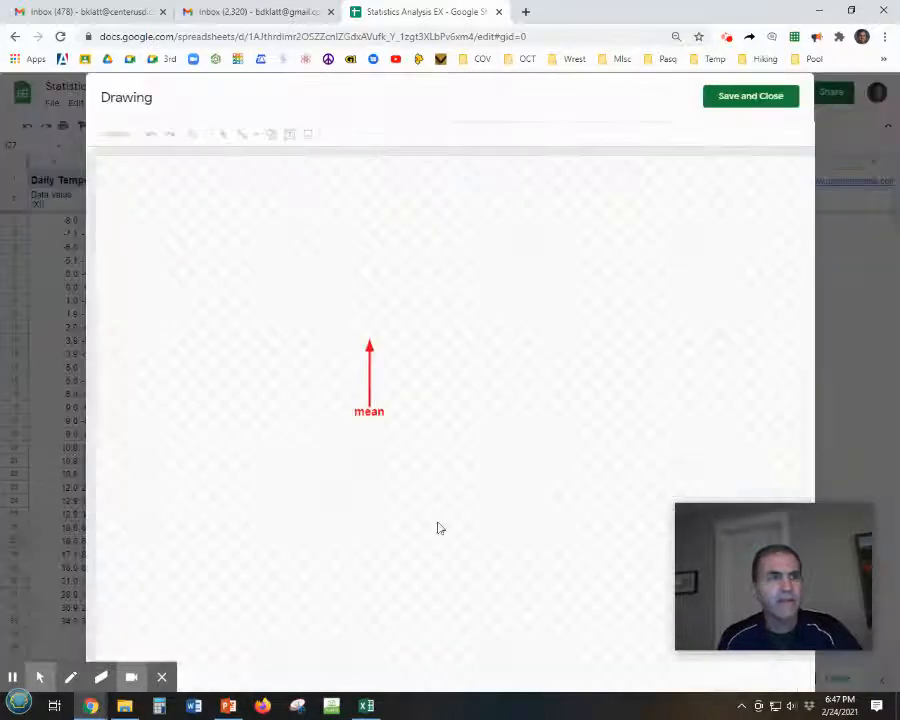
pyautogui.click(370, 347)
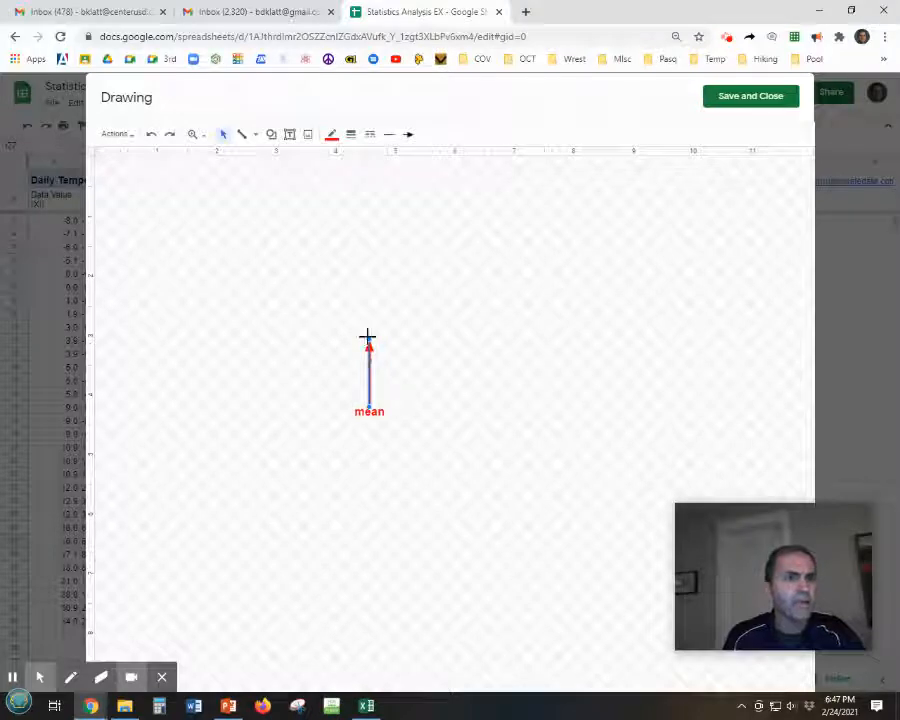
pyautogui.moveTo(368, 340); pyautogui.dragTo(368, 383)
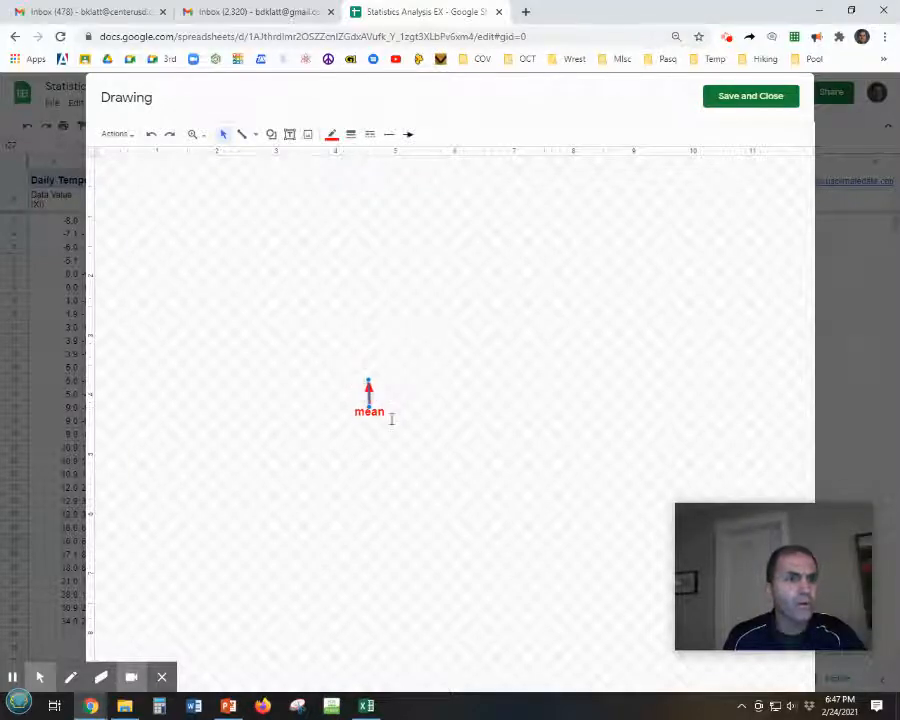
pyautogui.click(393, 447)
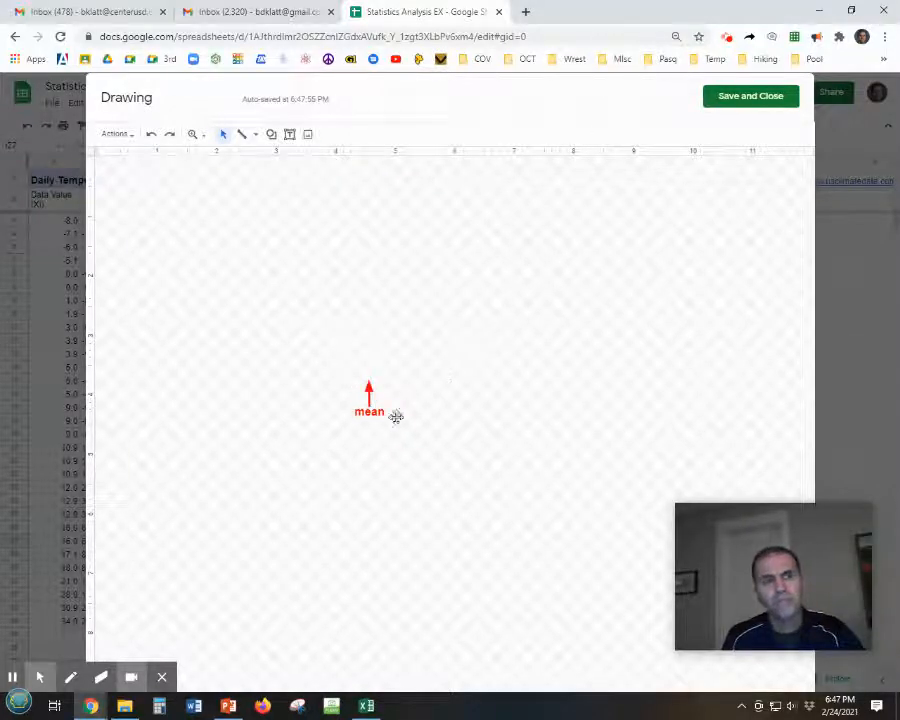
pyautogui.click(752, 97)
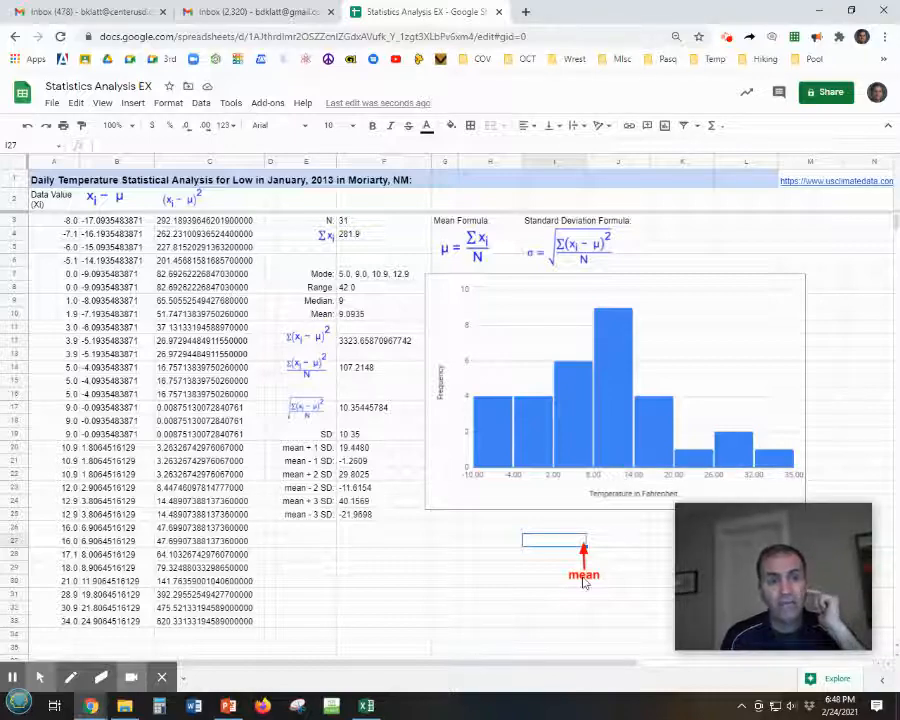
# Move the mean drawing onto the histogram so its arrow tip meets the horizontal axis between 8.00 and 14.00, and deselect it.
pyautogui.click(603, 552)
pyautogui.moveTo(605, 550); pyautogui.dragTo(628, 495)
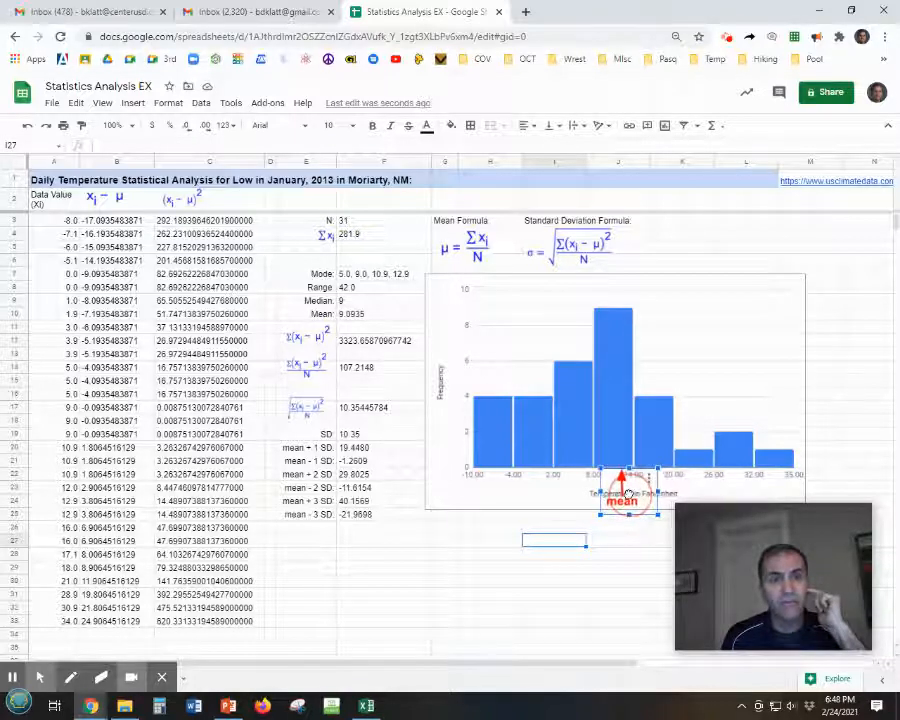
pyautogui.click(623, 568)
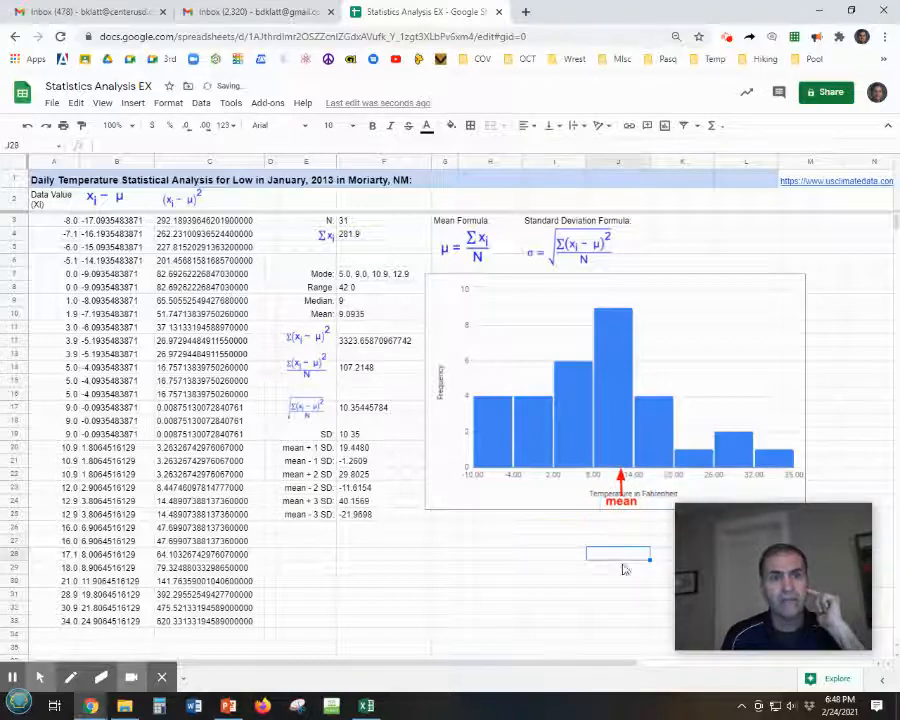
# Lengthen the arrow in the mean drawing so the label sits below the chart, save the drawing, and deselect it.
pyautogui.click(624, 502)
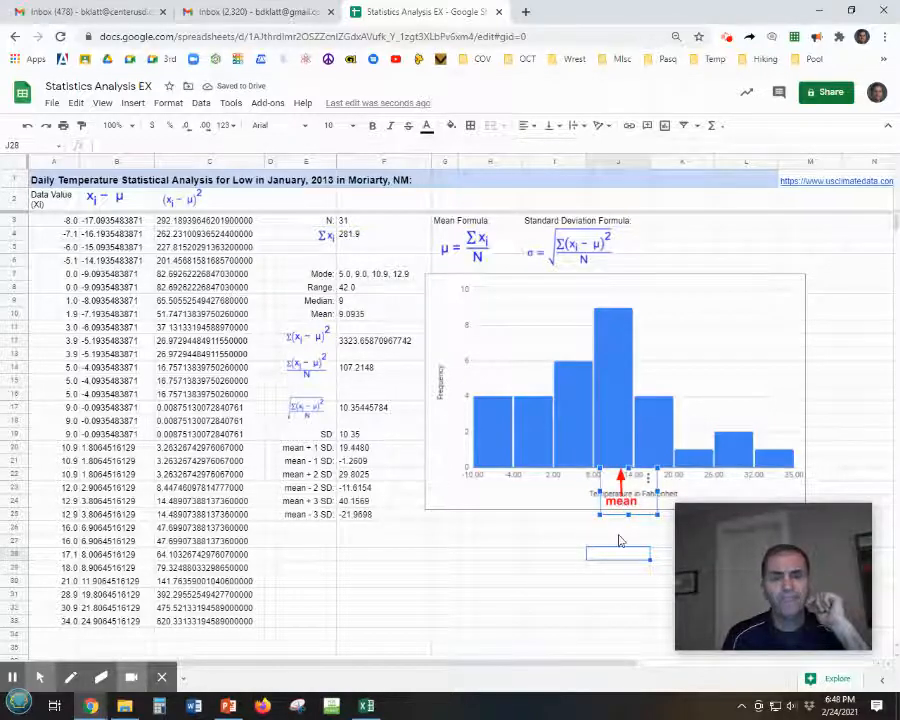
pyautogui.click(649, 480)
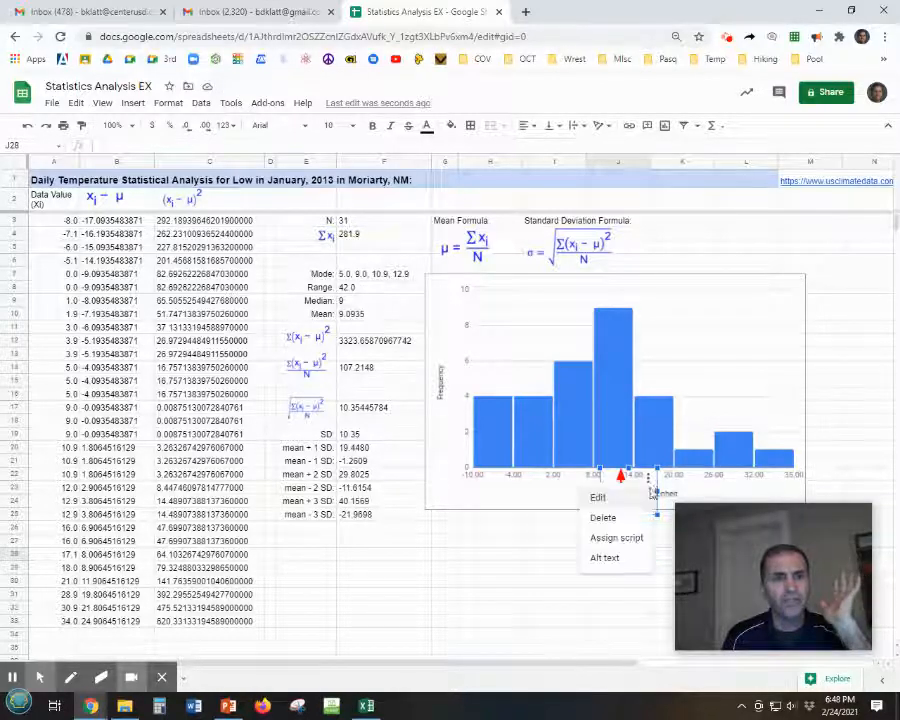
pyautogui.click(600, 498)
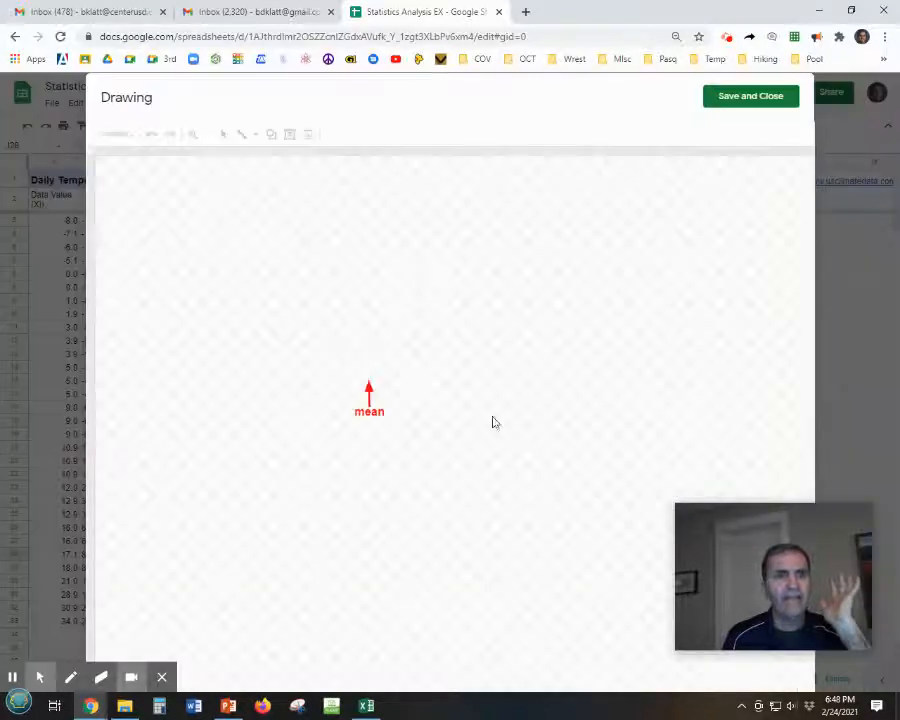
pyautogui.click(368, 397)
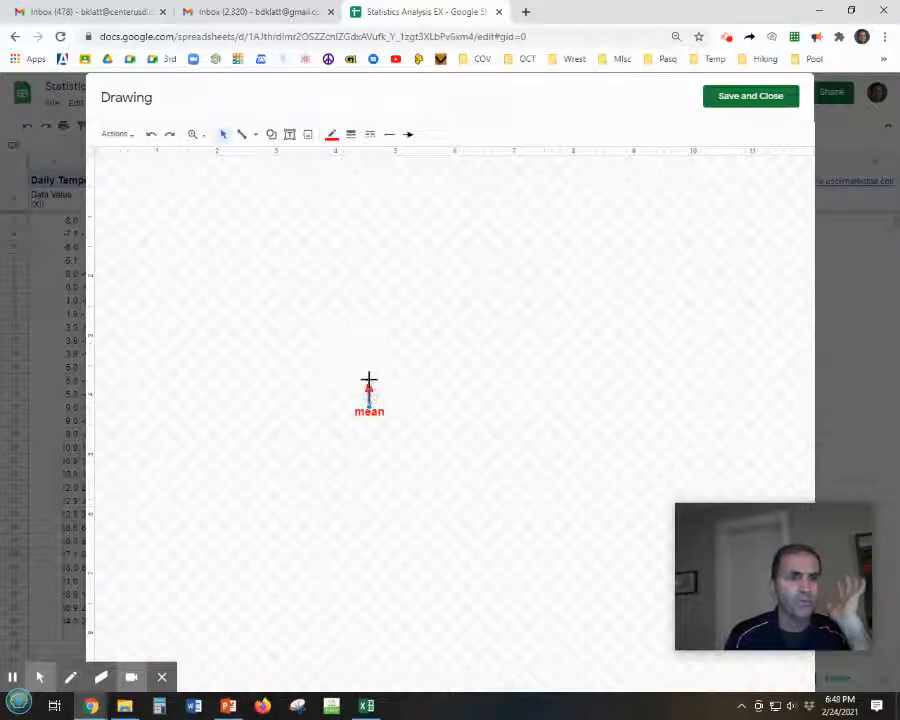
pyautogui.moveTo(368, 381); pyautogui.dragTo(368, 331)
pyautogui.click(421, 414)
pyautogui.click(366, 328)
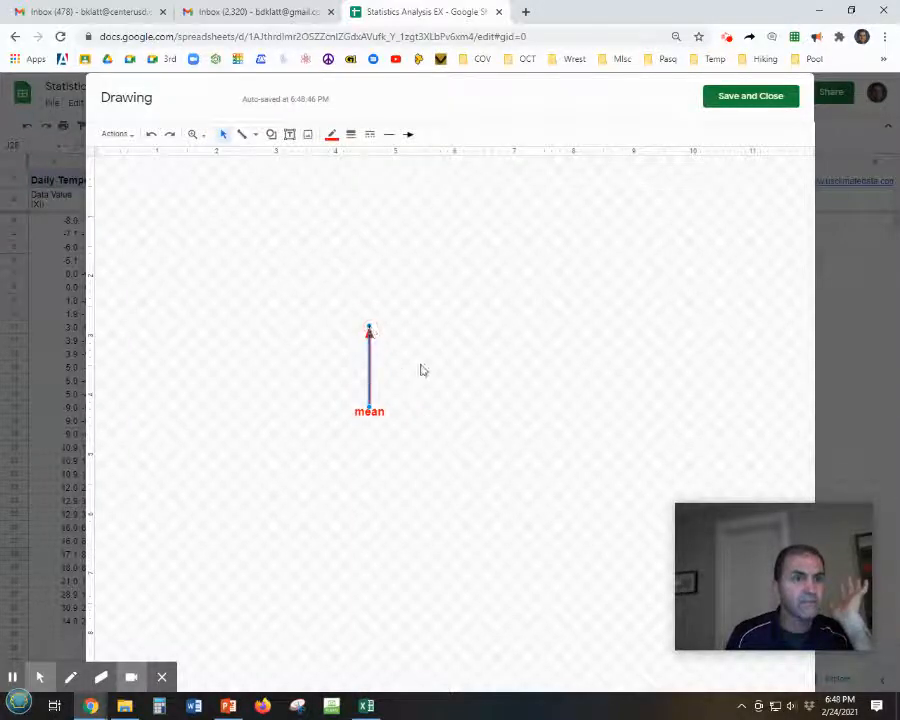
pyautogui.click(449, 459)
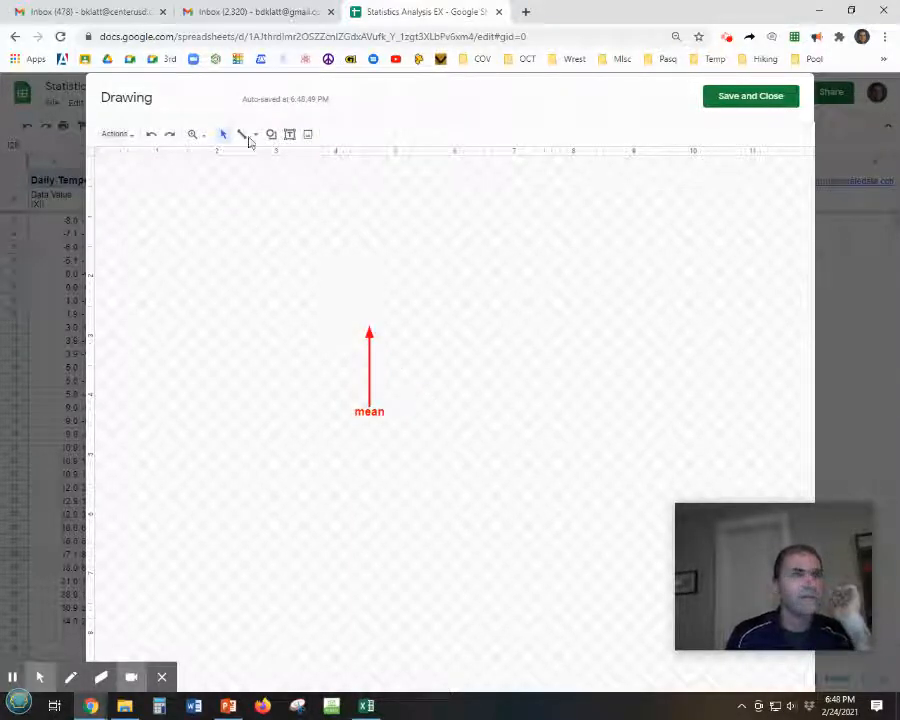
pyautogui.click(745, 98)
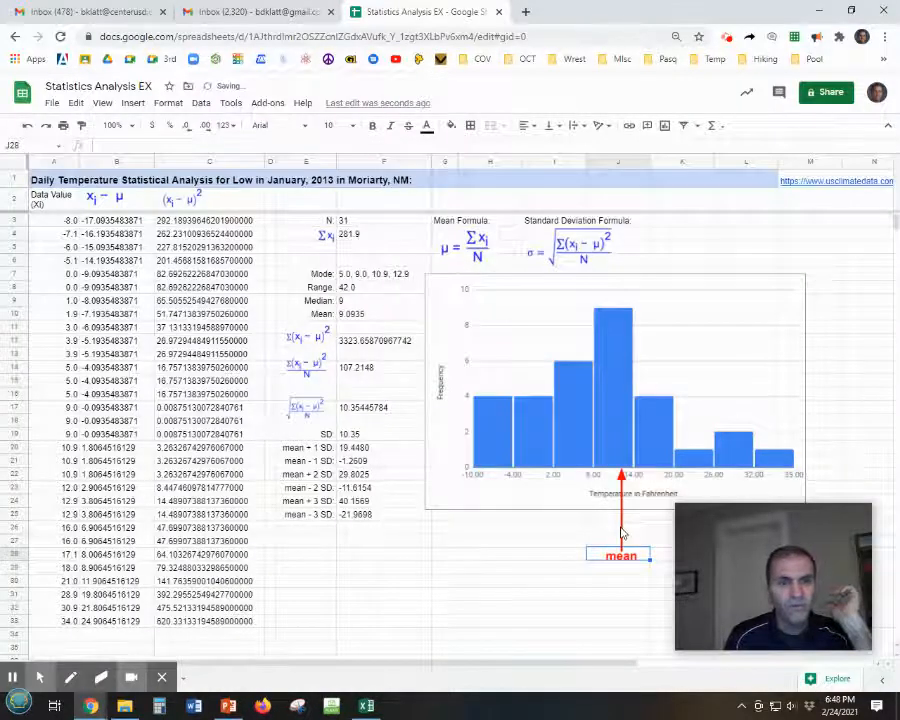
pyautogui.click(598, 608)
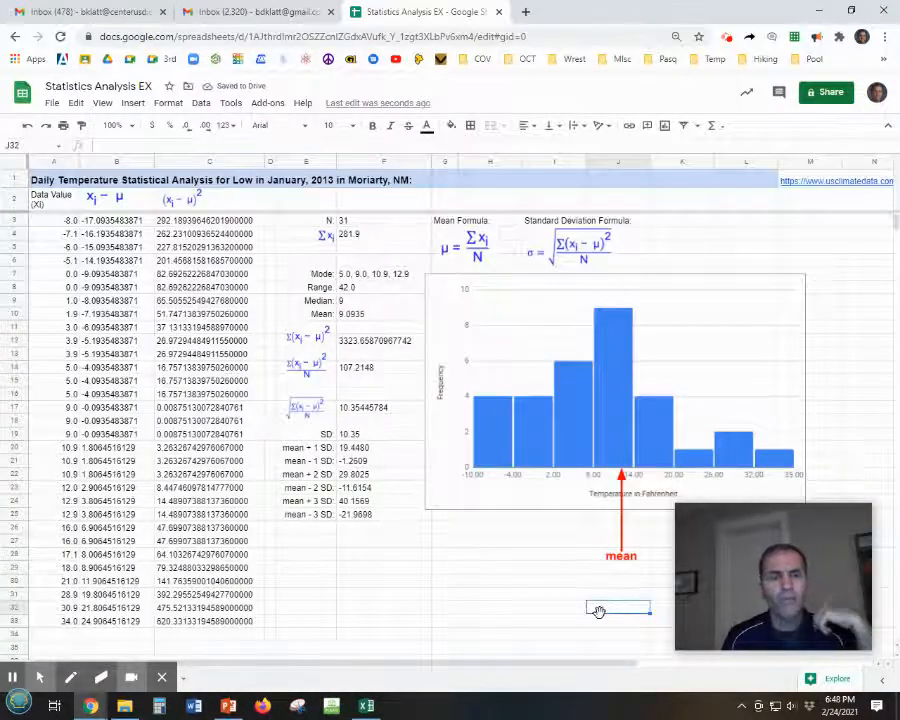
pyautogui.click(788, 552)
pyautogui.moveTo(788, 552); pyautogui.dragTo(796, 161)
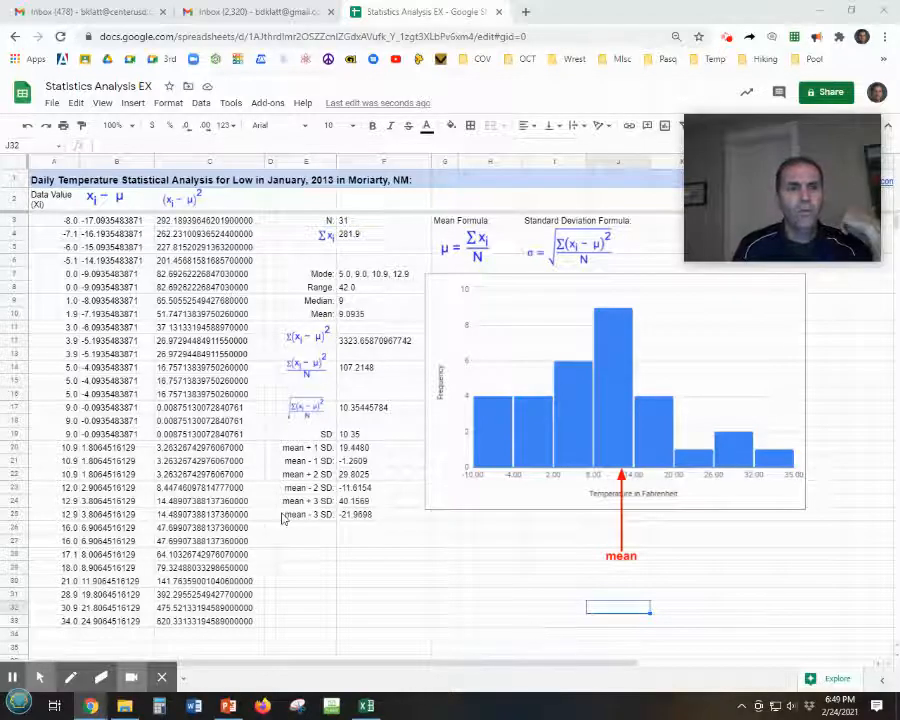
pyautogui.click(624, 528)
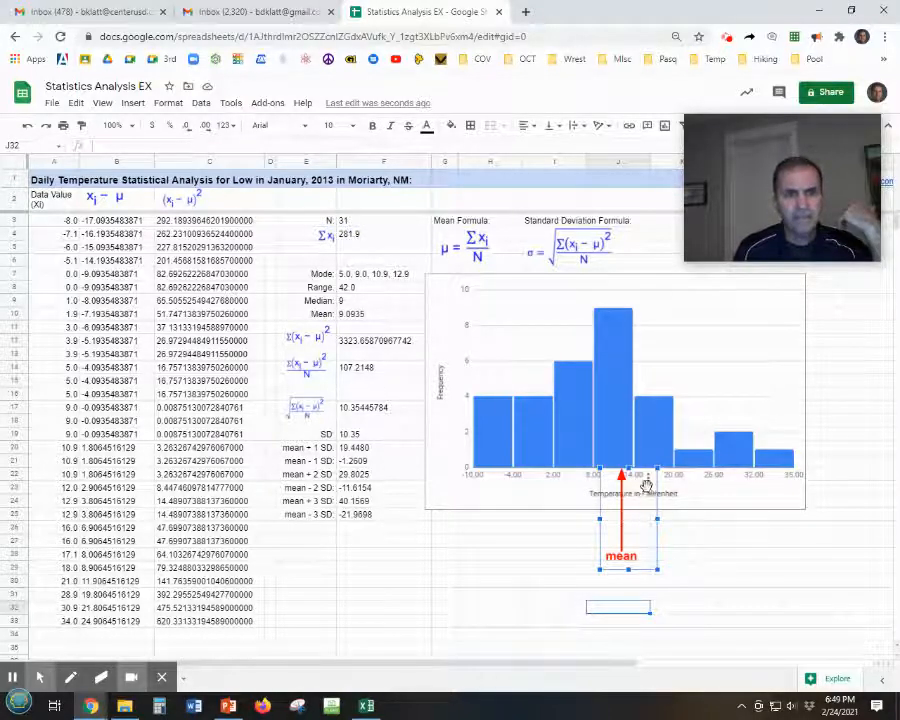
pyautogui.click(648, 479)
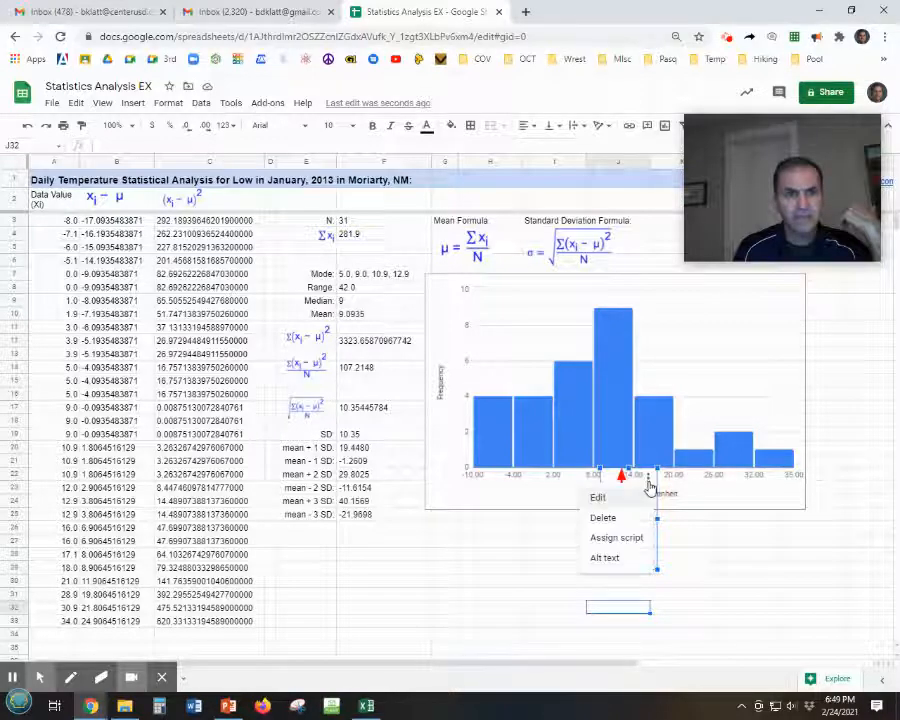
pyautogui.click(700, 567)
pyautogui.click(621, 543)
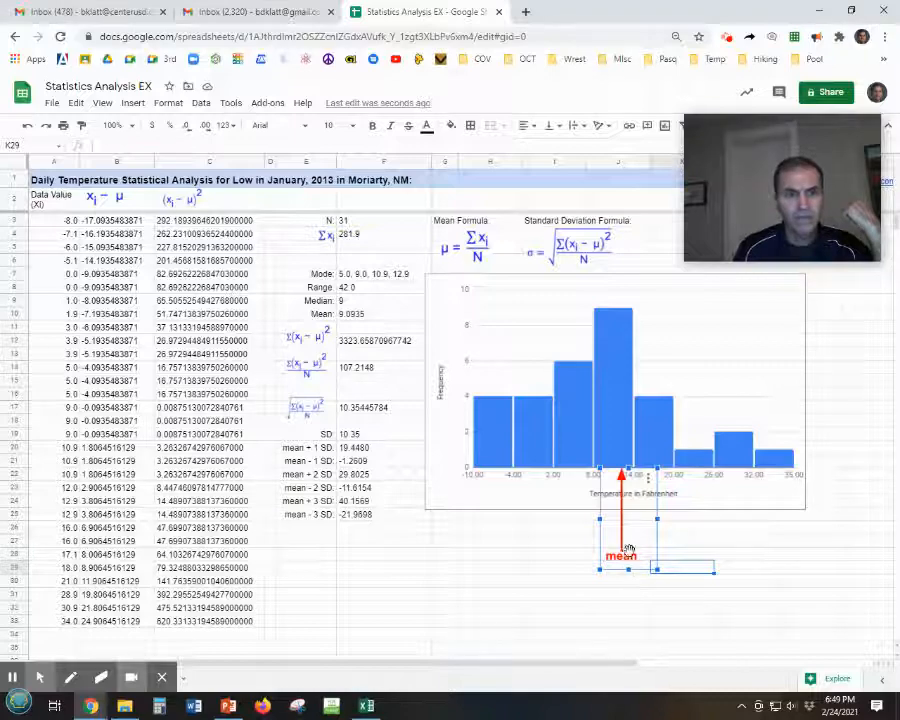
pyautogui.click(820, 569)
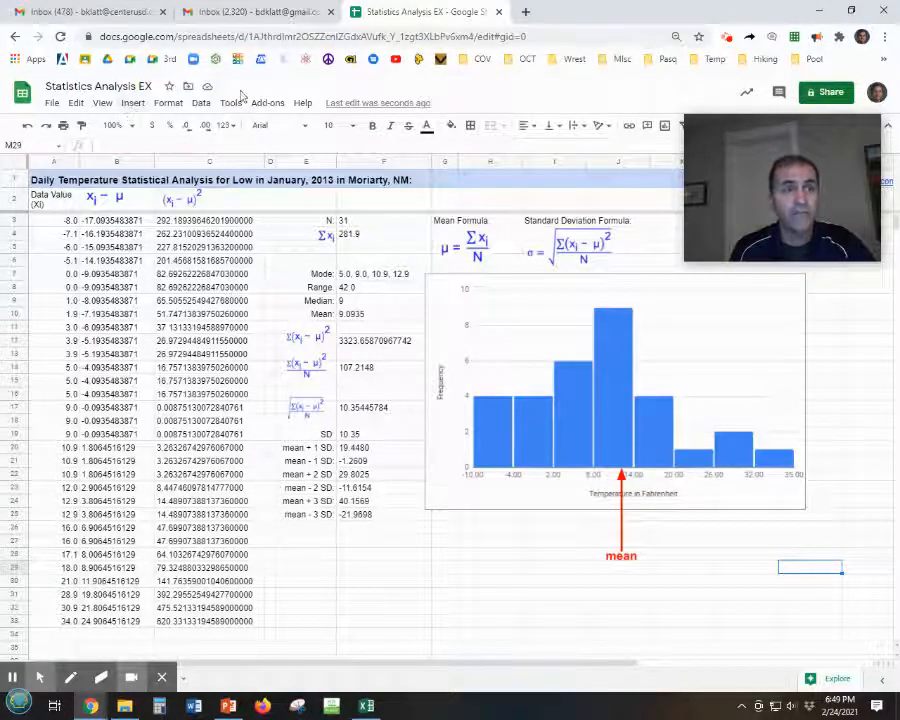
# Insert a second drawing with a single vertical arrow pointing up, undoing the stray diagonal arrow and adjusting the arrow's lower end.
pyautogui.click(132, 103)
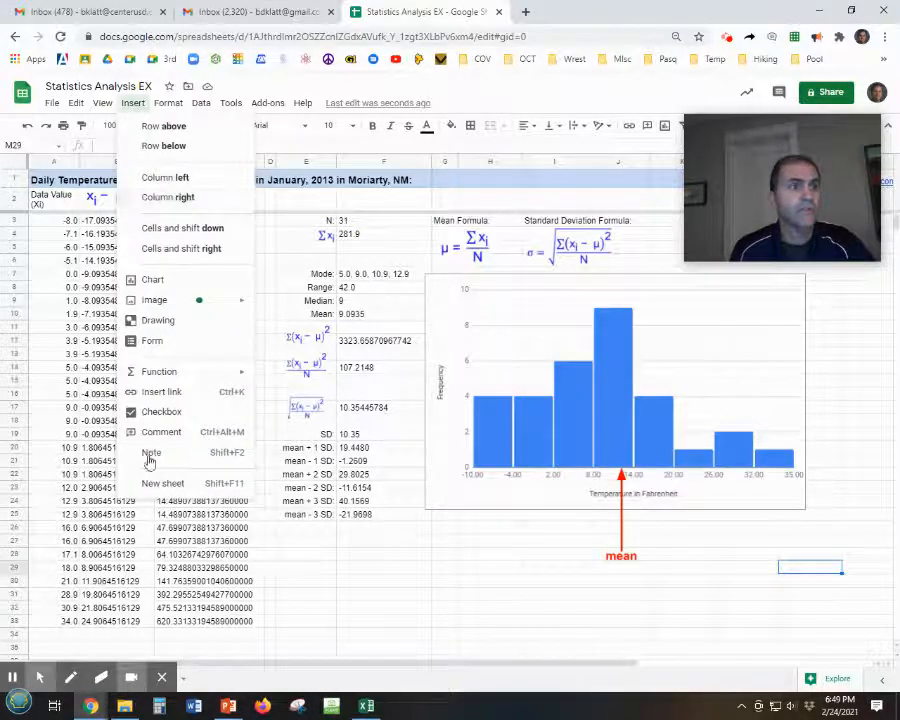
pyautogui.click(152, 320)
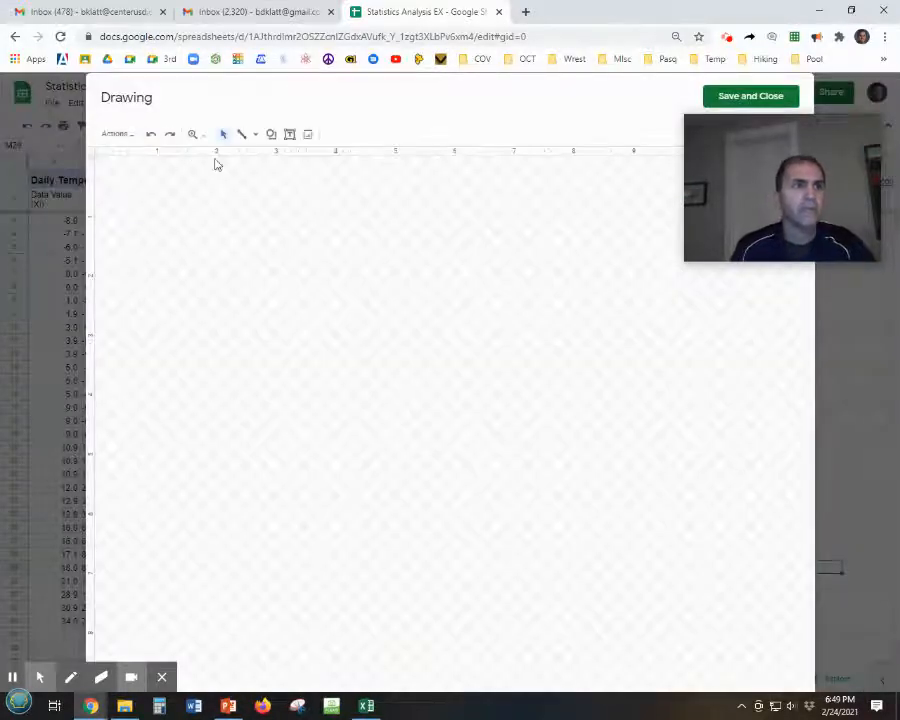
pyautogui.click(226, 138)
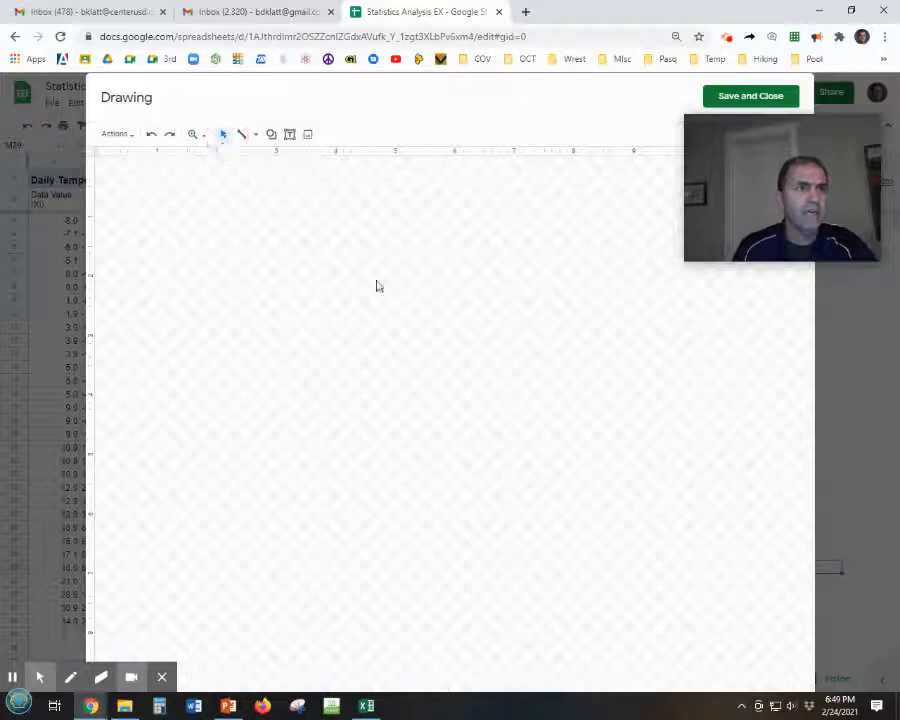
pyautogui.click(254, 135)
pyautogui.click(268, 180)
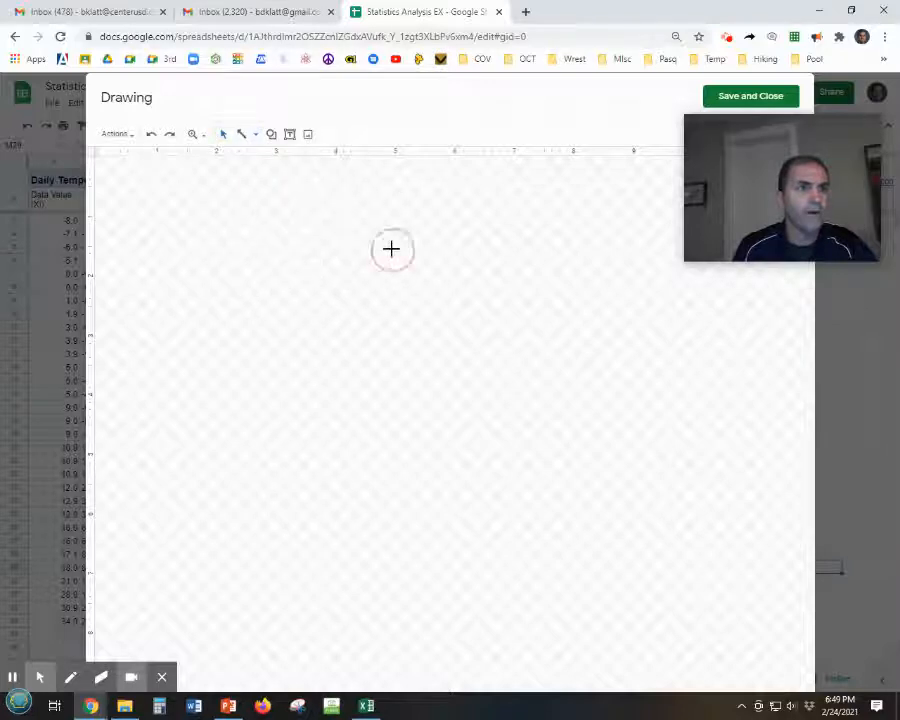
pyautogui.moveTo(392, 247)
pyautogui.mouseDown()
pyautogui.moveTo(388, 335)
pyautogui.moveTo(426, 305)
pyautogui.moveTo(391, 182)
pyautogui.mouseUp()
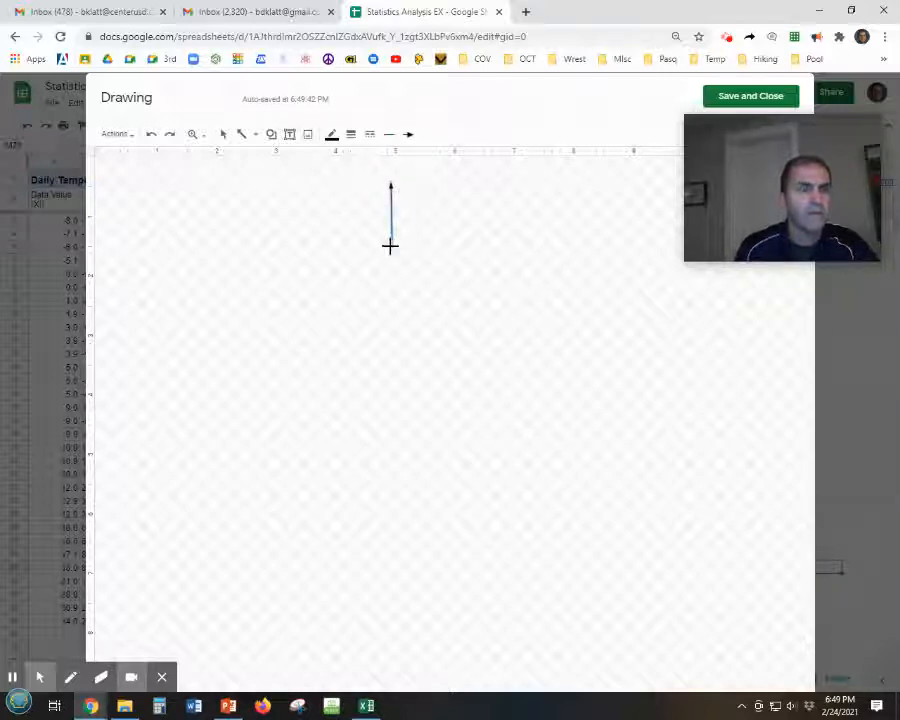
pyautogui.moveTo(390, 228); pyautogui.dragTo(451, 288)
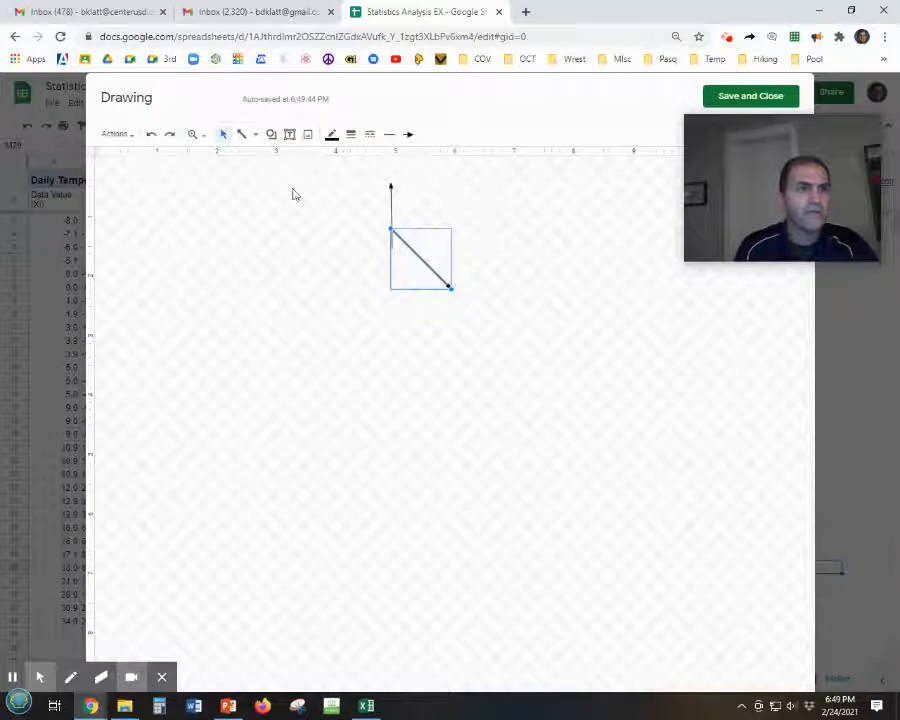
pyautogui.click(152, 134)
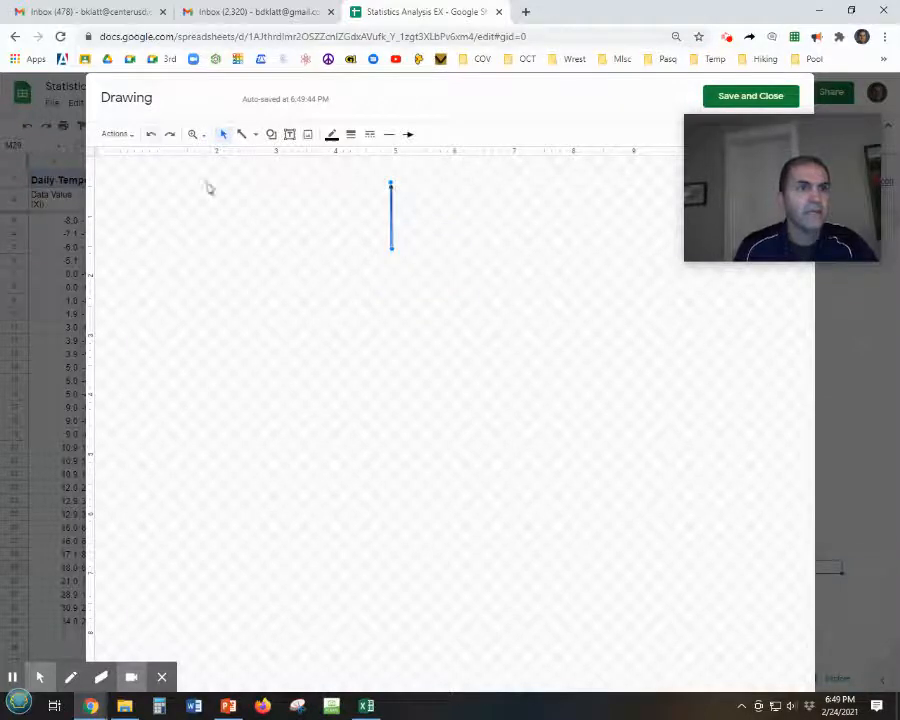
pyautogui.click(391, 224)
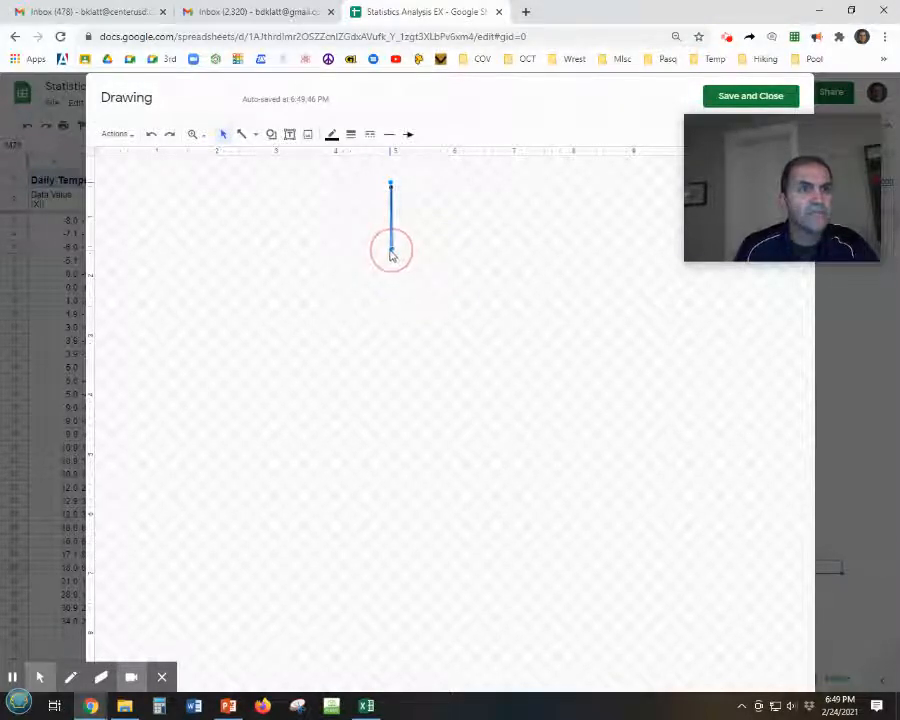
pyautogui.click(408, 298)
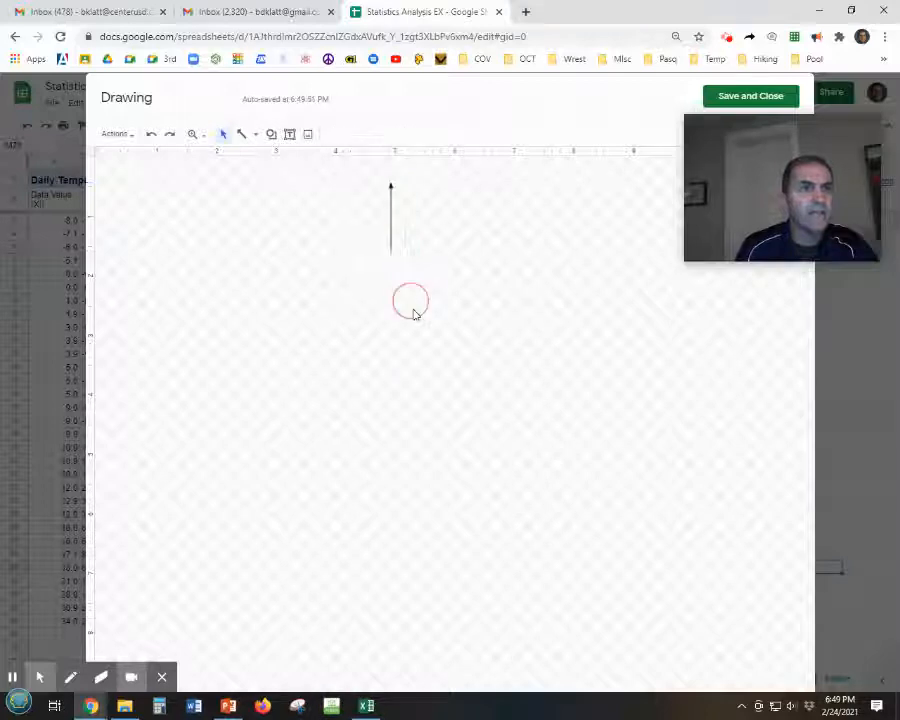
# Color the vertical arrow in the new drawing red and make its line thicker.
pyautogui.click(388, 206)
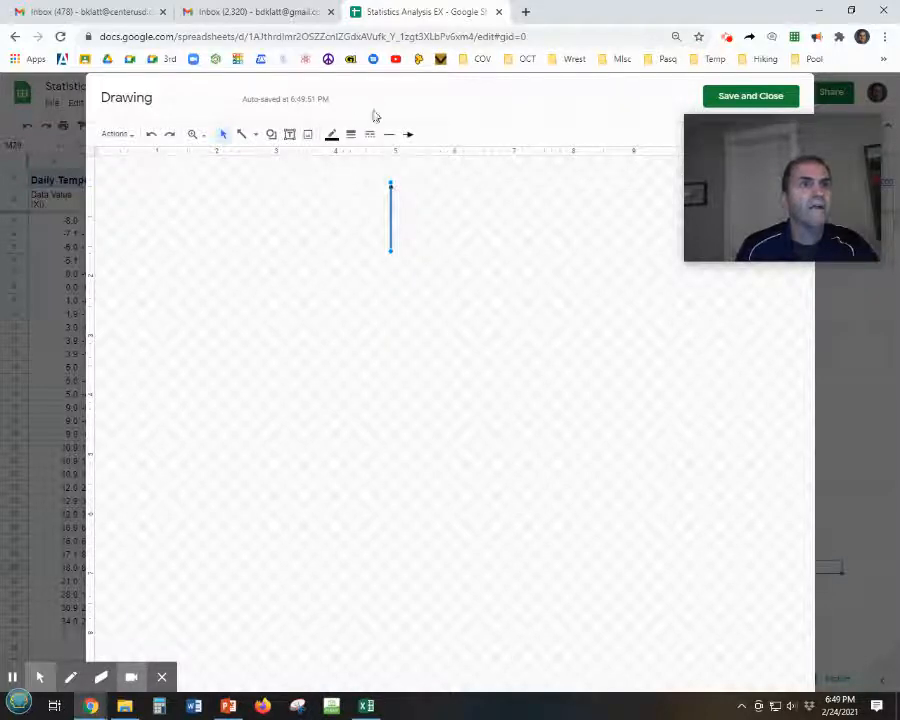
pyautogui.click(331, 136)
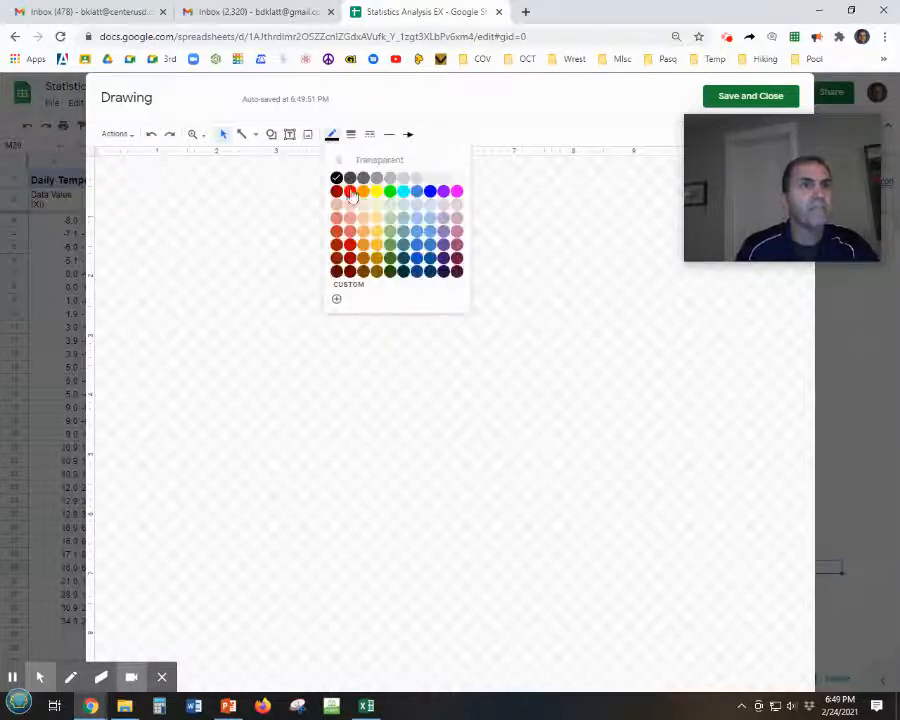
pyautogui.click(338, 191)
pyautogui.click(351, 135)
pyautogui.click(378, 199)
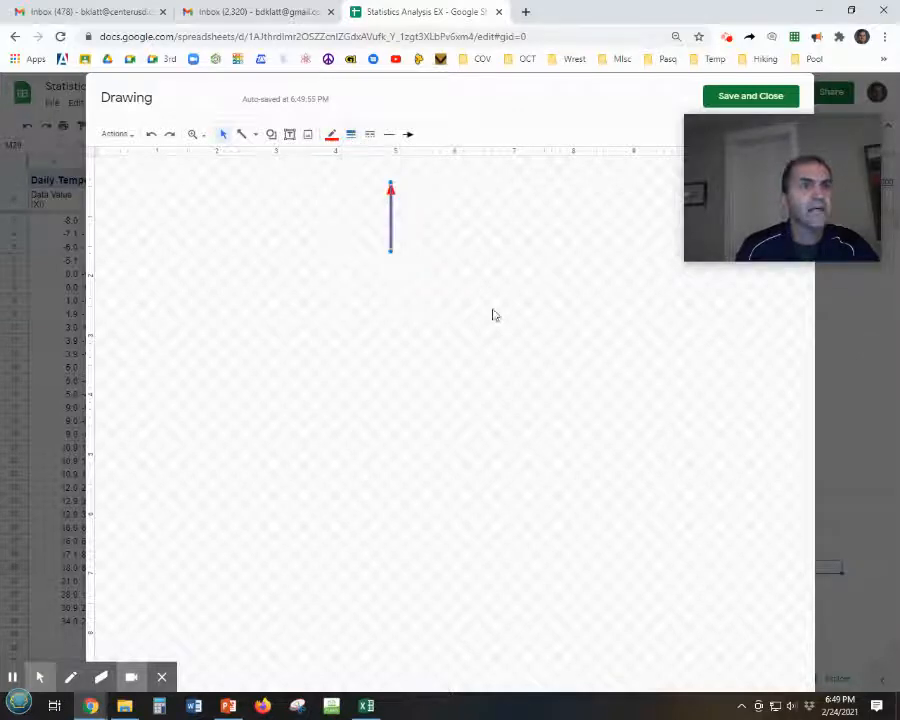
pyautogui.click(250, 226)
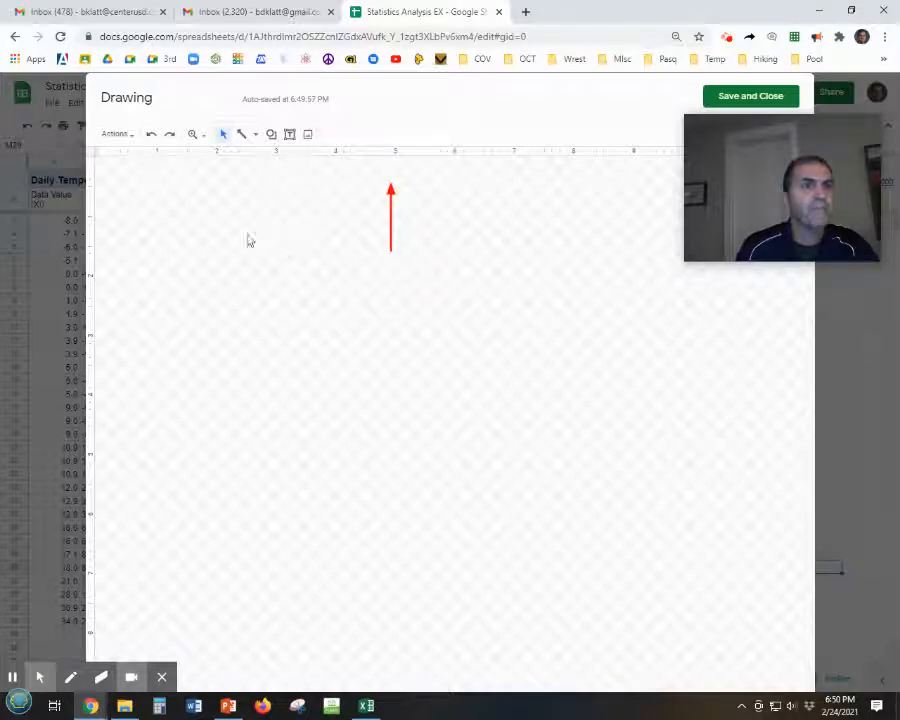
# Add a text box just below the arrow reading "Mean" on one line and "+ 1 SD" on the next.
pyautogui.click(289, 134)
pyautogui.moveTo(341, 255); pyautogui.dragTo(447, 279)
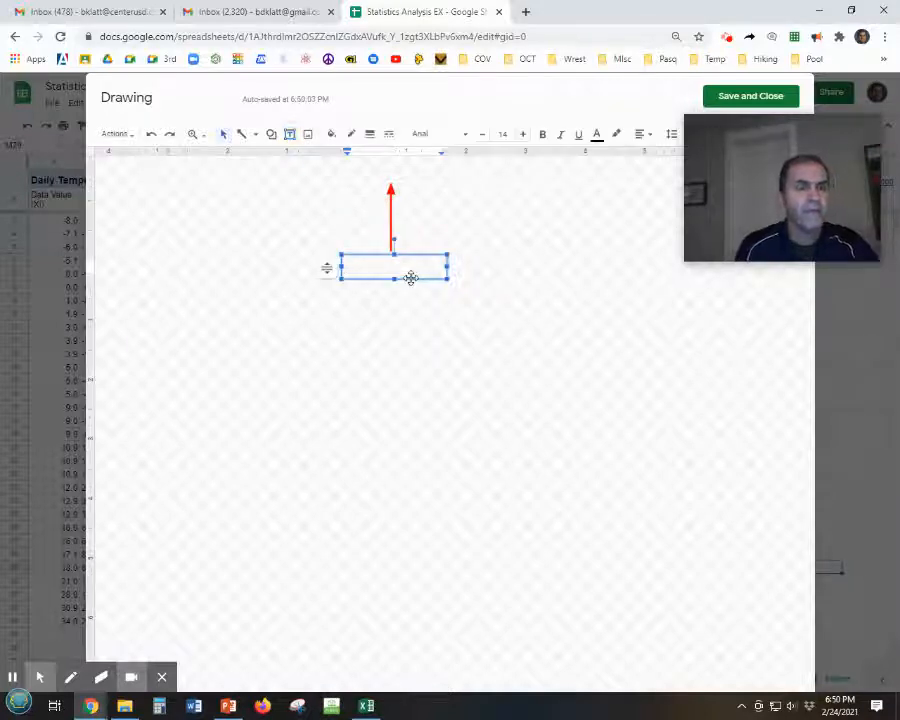
pyautogui.write('m')
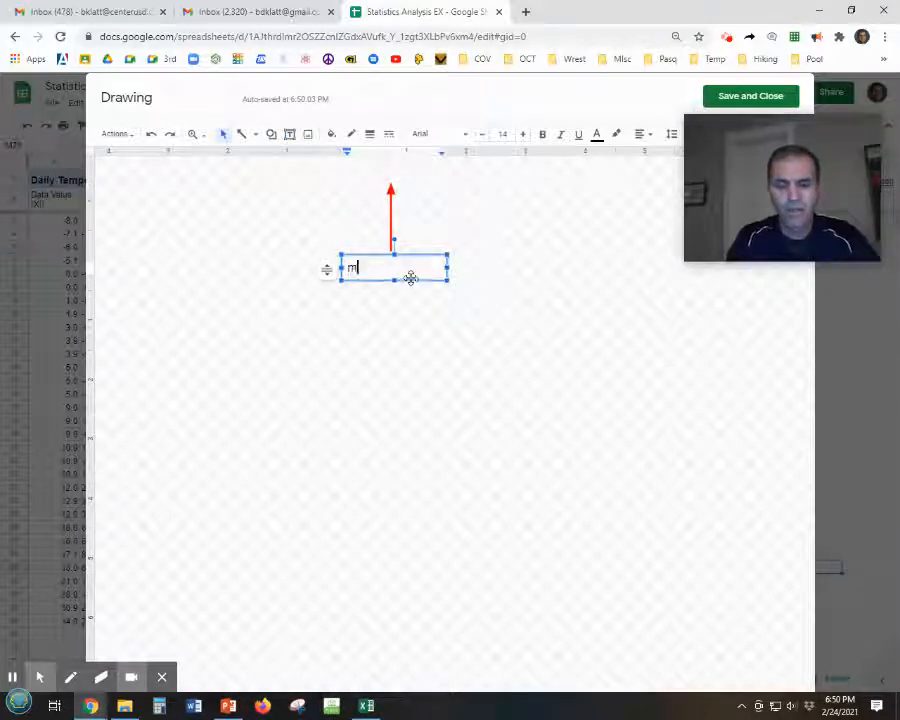
pyautogui.write('ean')
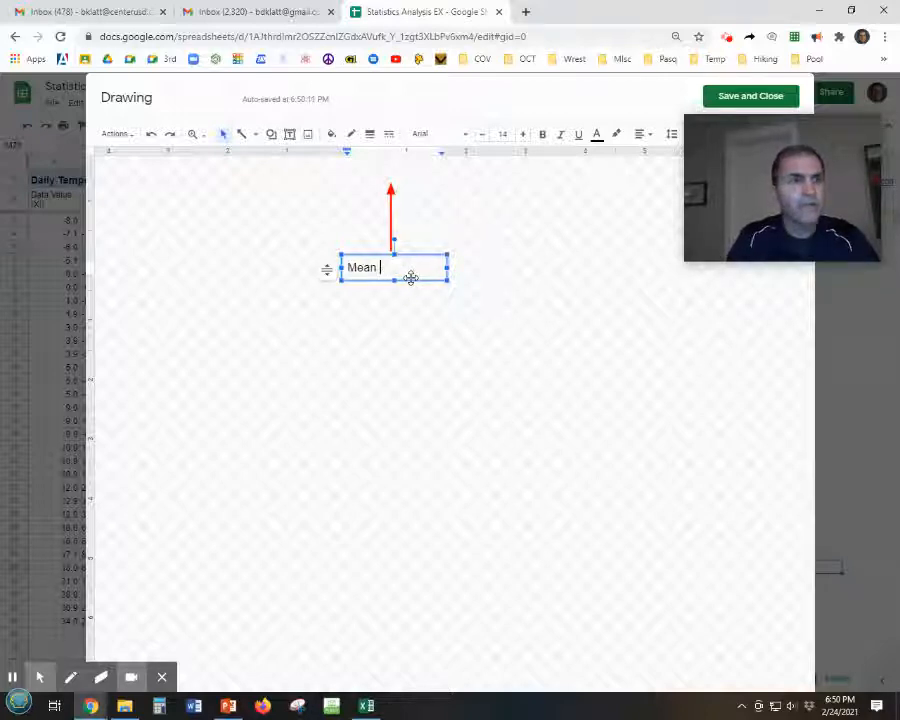
pyautogui.press('Return')
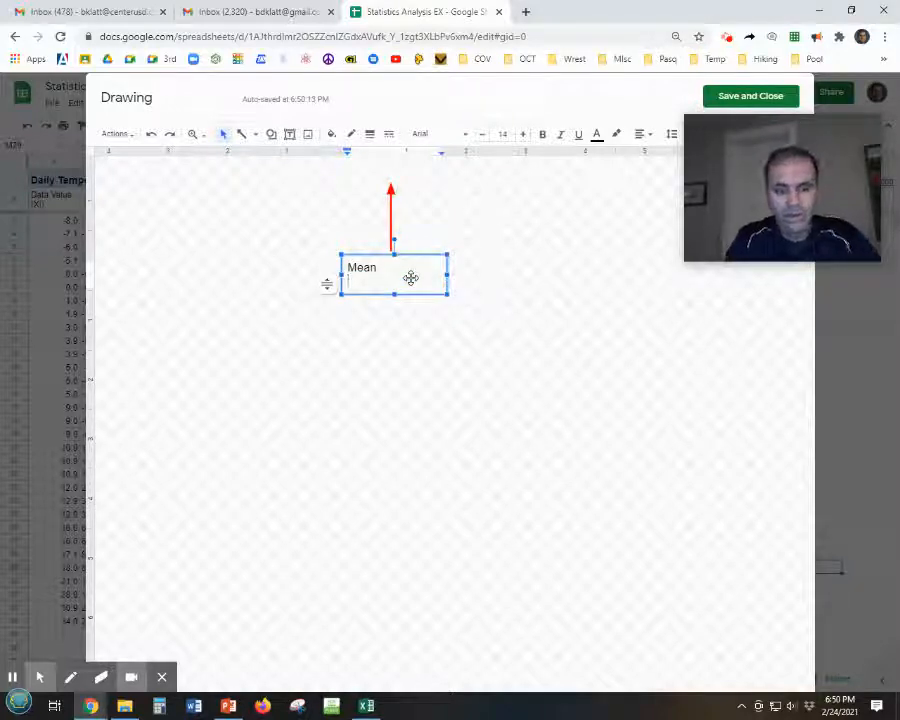
pyautogui.write('=')
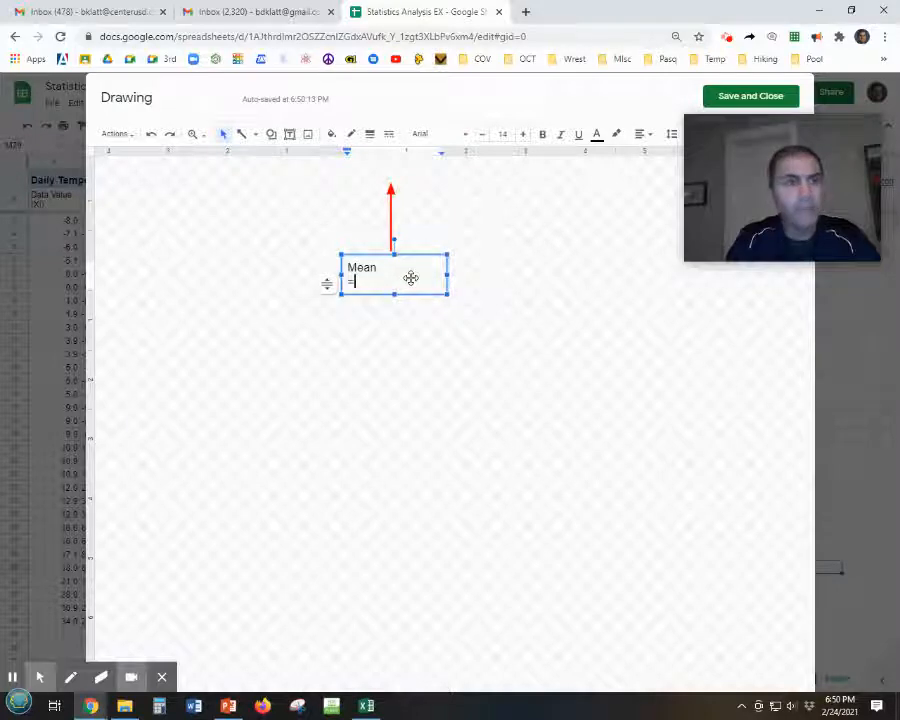
pyautogui.press('BackSpace')
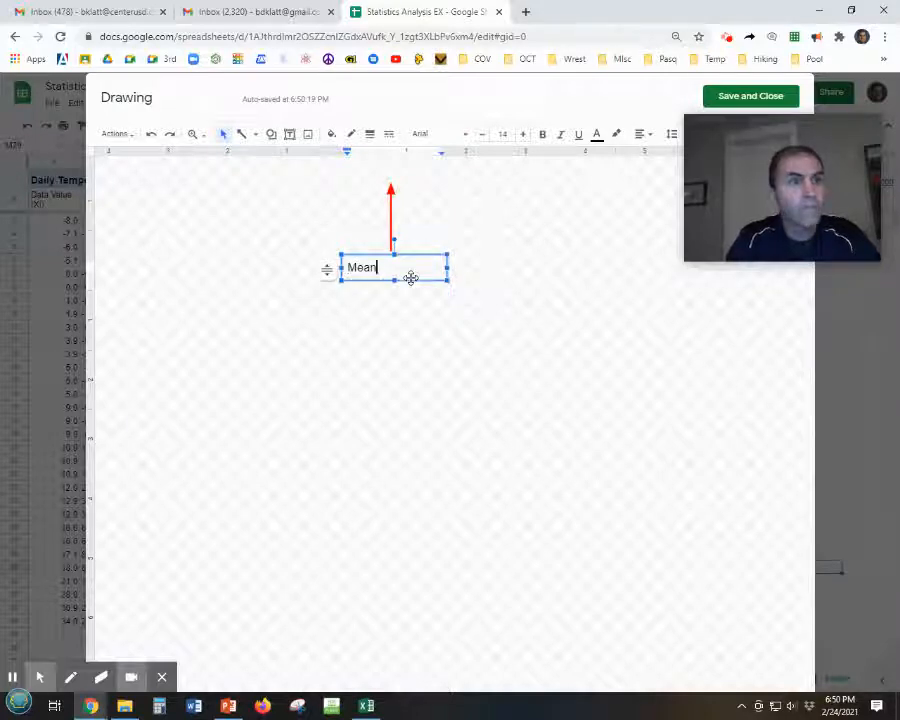
pyautogui.press('Return')
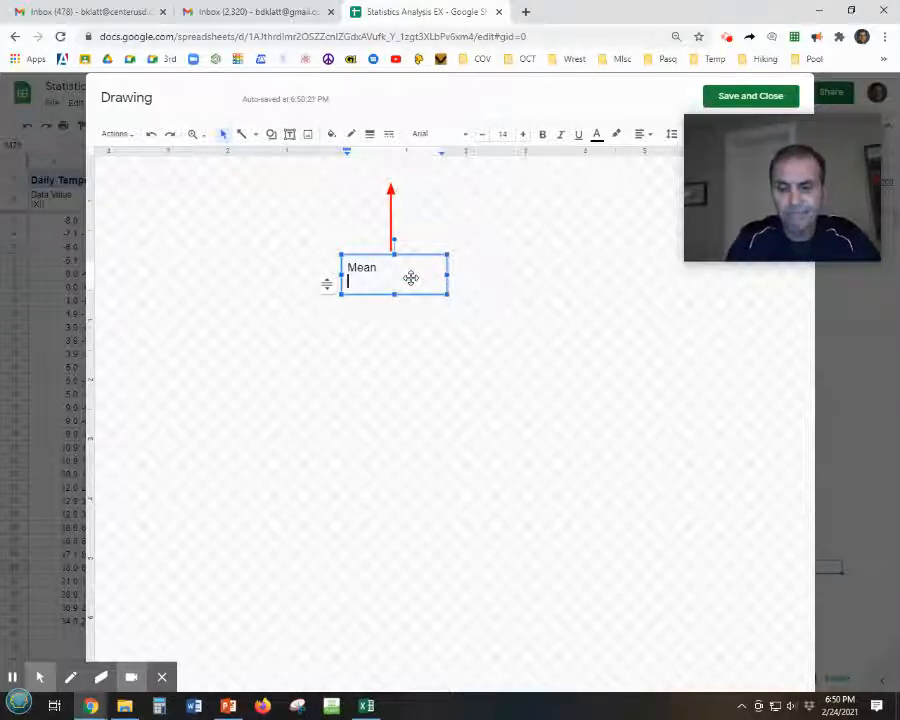
pyautogui.write('+ 1')
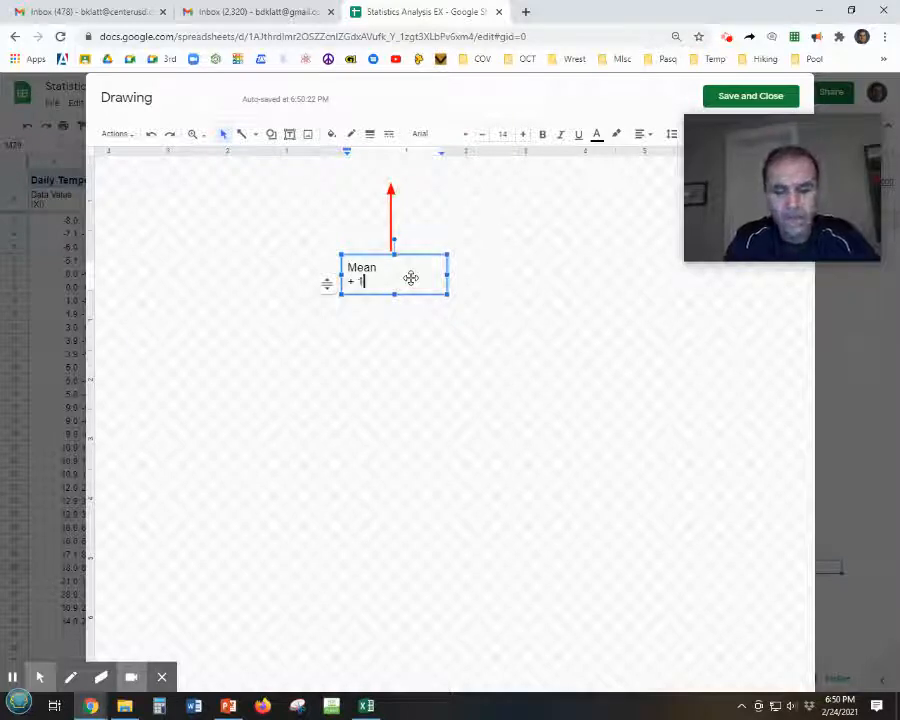
pyautogui.write(' S')
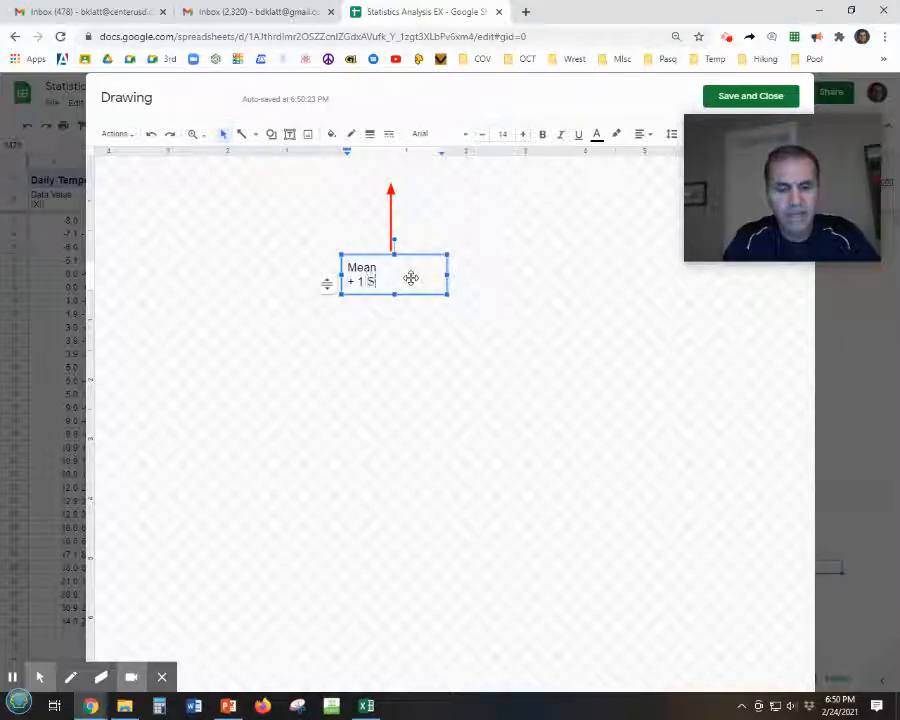
pyautogui.write('D')
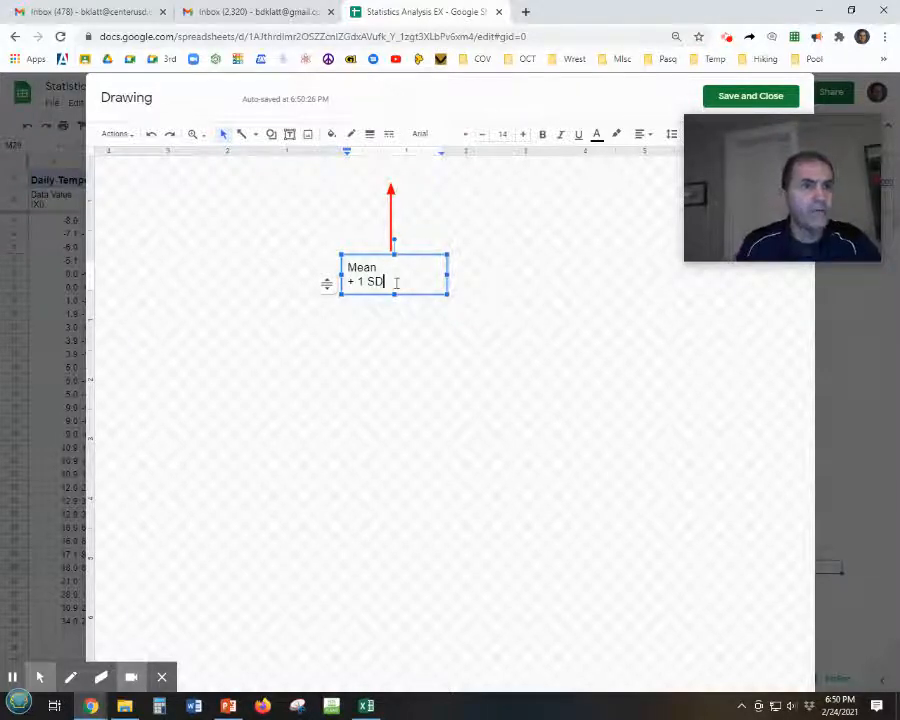
# Format the whole "Mean + 1 SD" label as bold red text.
pyautogui.moveTo(396, 283); pyautogui.dragTo(340, 262)
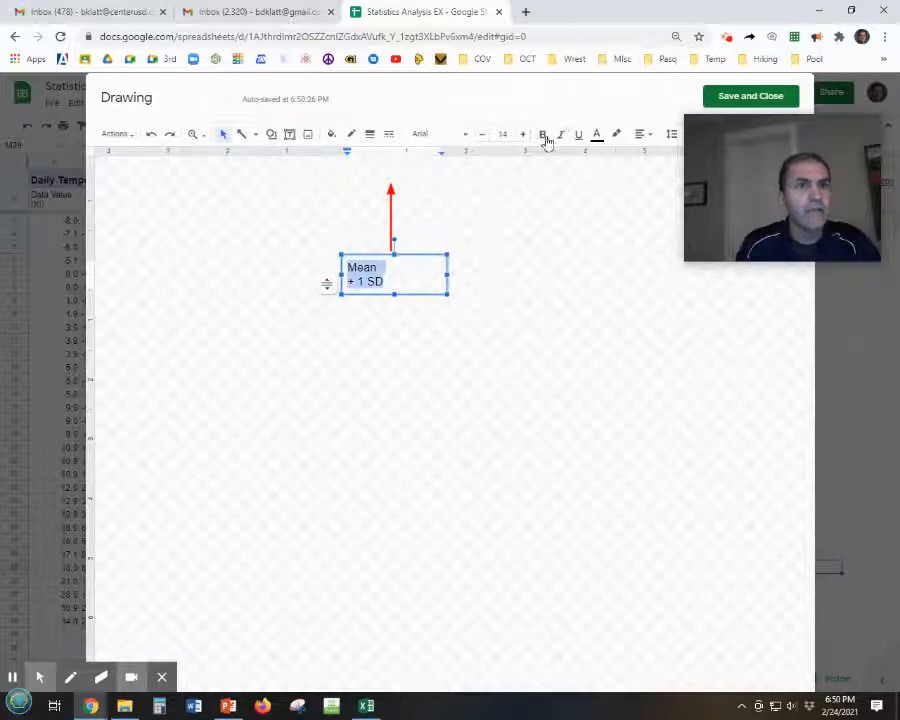
pyautogui.click(545, 140)
pyautogui.click(597, 134)
pyautogui.click(604, 170)
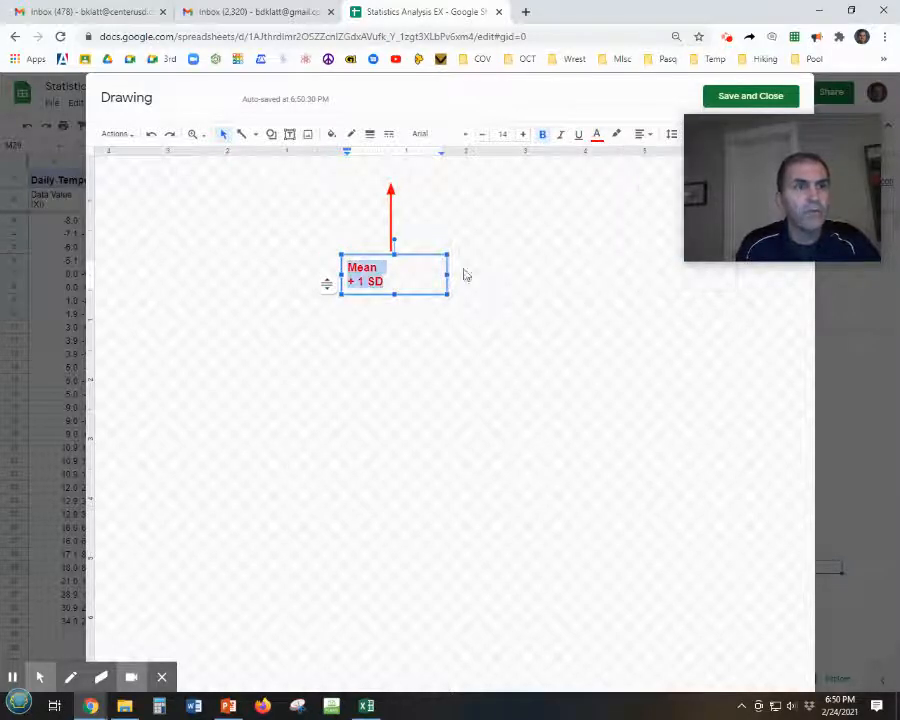
# Narrow the "Mean + 1 SD" text box to fit its text, center it under the arrow's lower end, and save the drawing.
pyautogui.moveTo(447, 274); pyautogui.dragTo(428, 267)
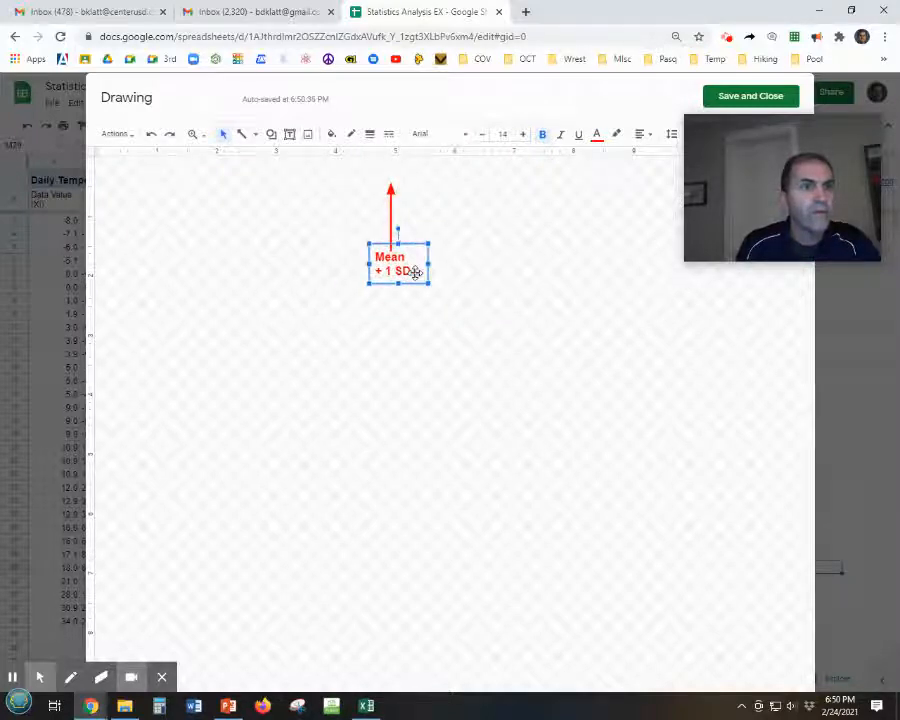
pyautogui.click(511, 303)
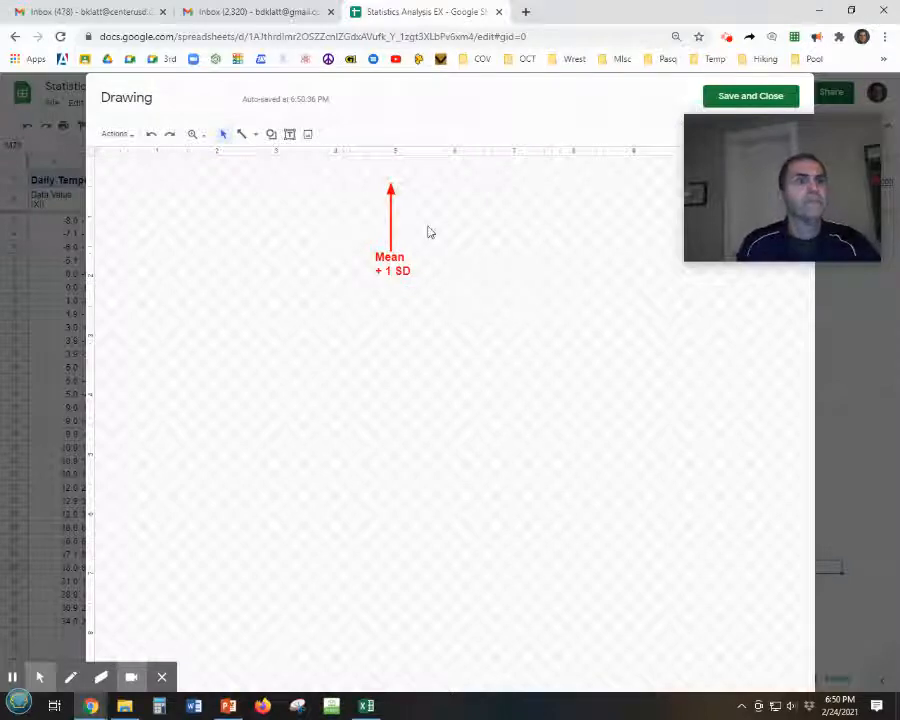
pyautogui.click(740, 96)
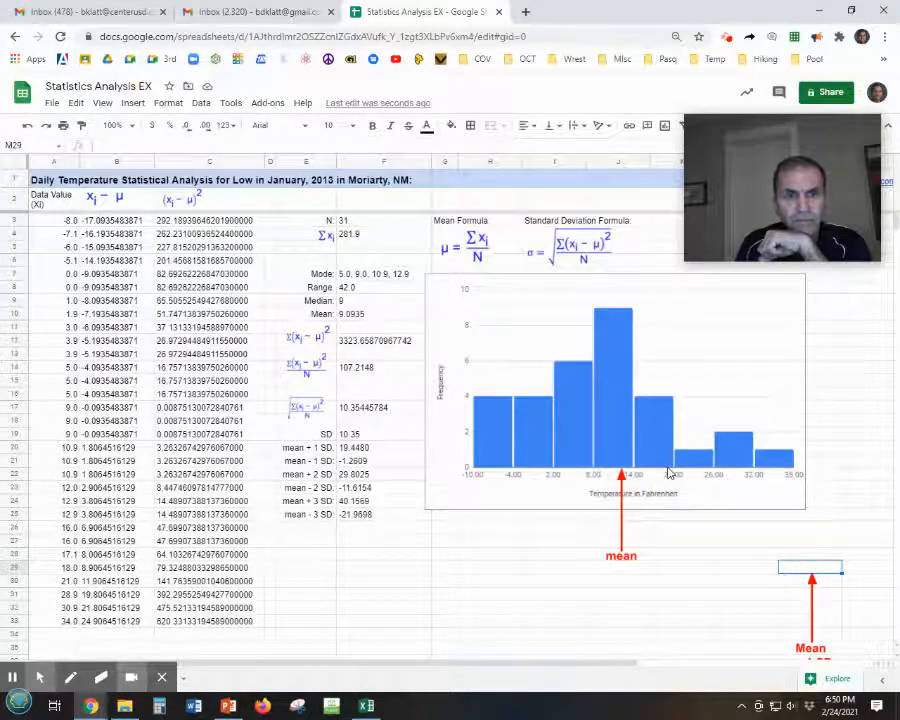
# Move the "Mean + 1 SD" drawing onto the histogram so its arrow tip meets the horizontal axis just before 20.00, and deselect it.
pyautogui.click(800, 618)
pyautogui.moveTo(812, 628)
pyautogui.mouseDown()
pyautogui.moveTo(722, 545)
pyautogui.moveTo(678, 520)
pyautogui.moveTo(669, 525)
pyautogui.mouseUp()
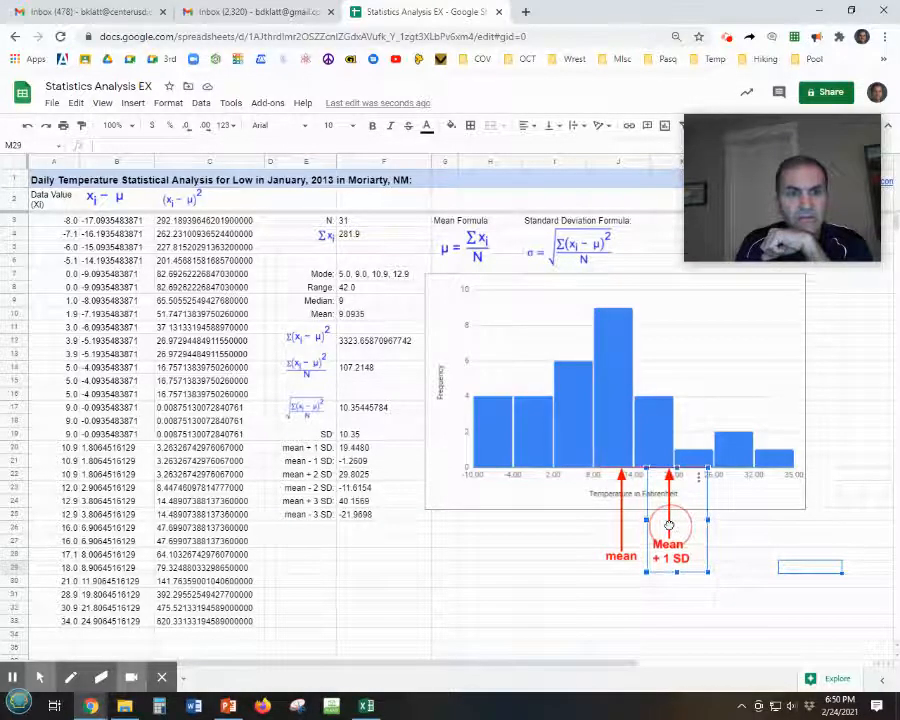
pyautogui.click(750, 567)
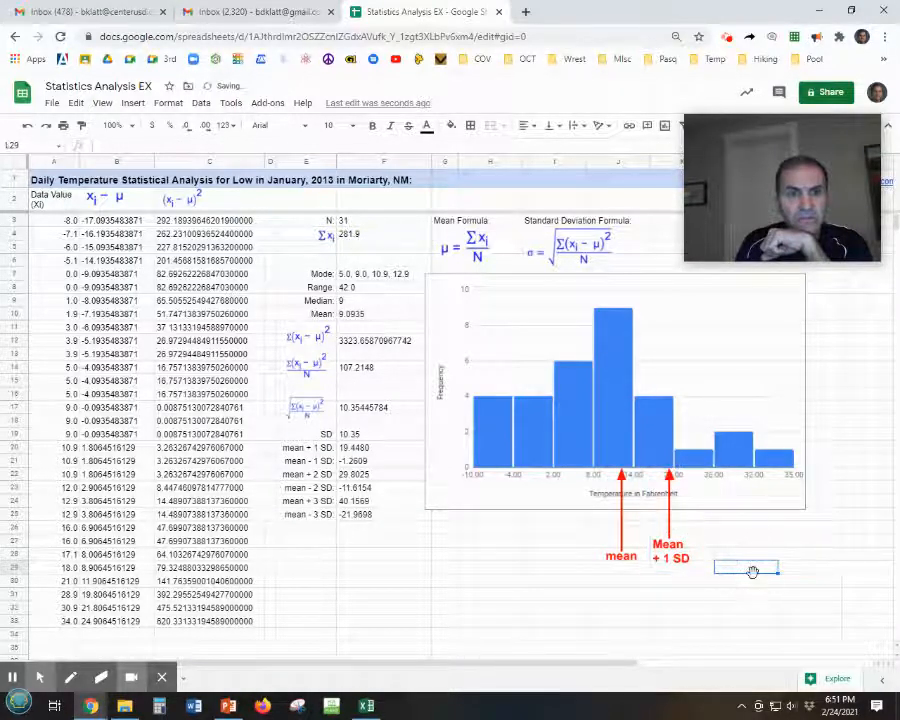
pyautogui.click(669, 552)
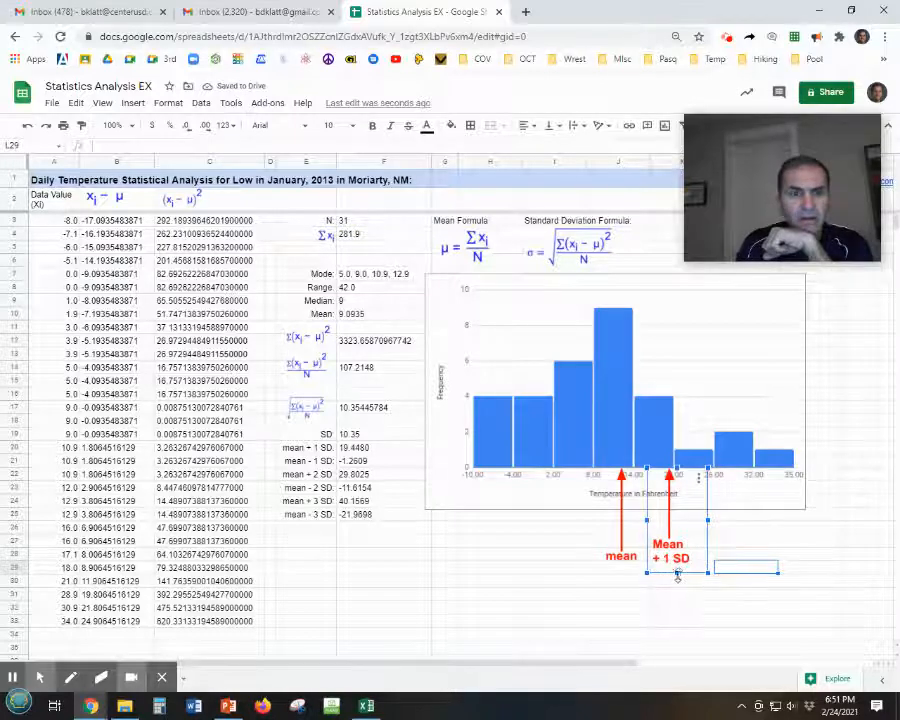
pyautogui.click(699, 479)
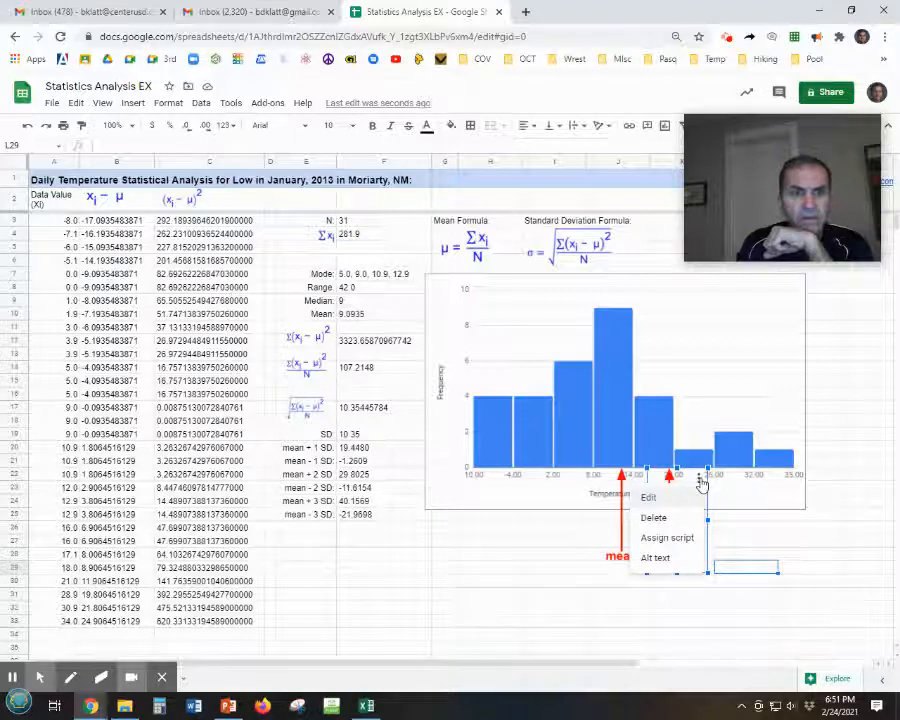
pyautogui.click(749, 514)
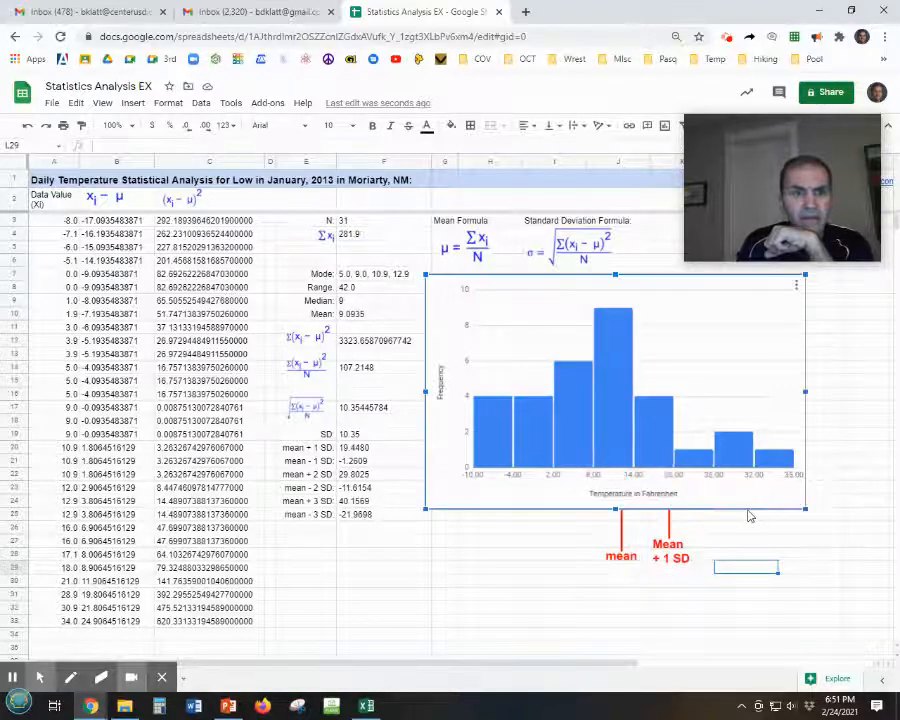
pyautogui.click(626, 553)
pyautogui.click(772, 556)
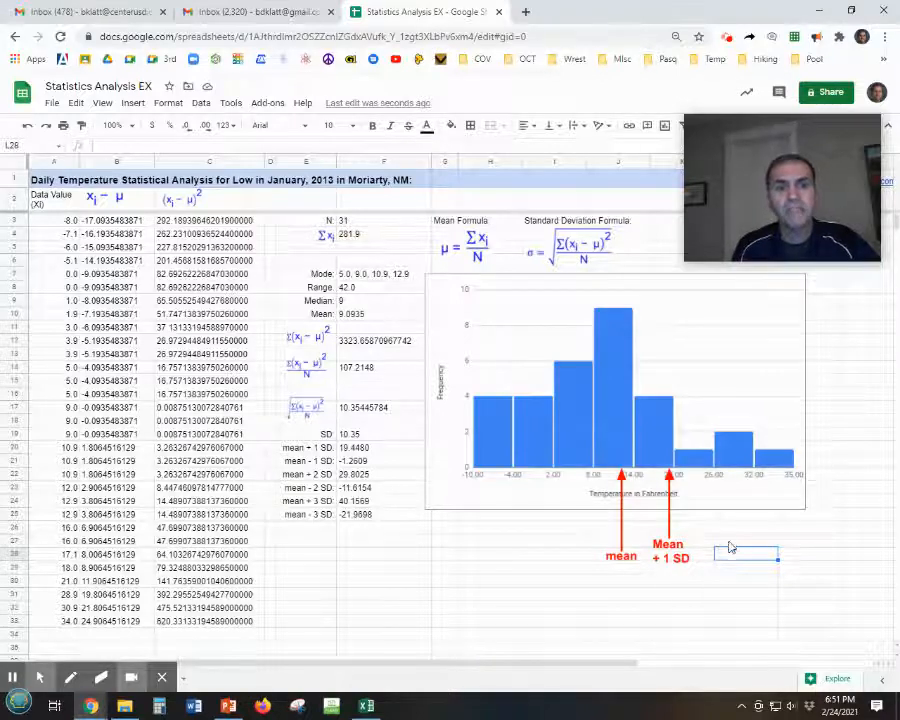
pyautogui.click(774, 584)
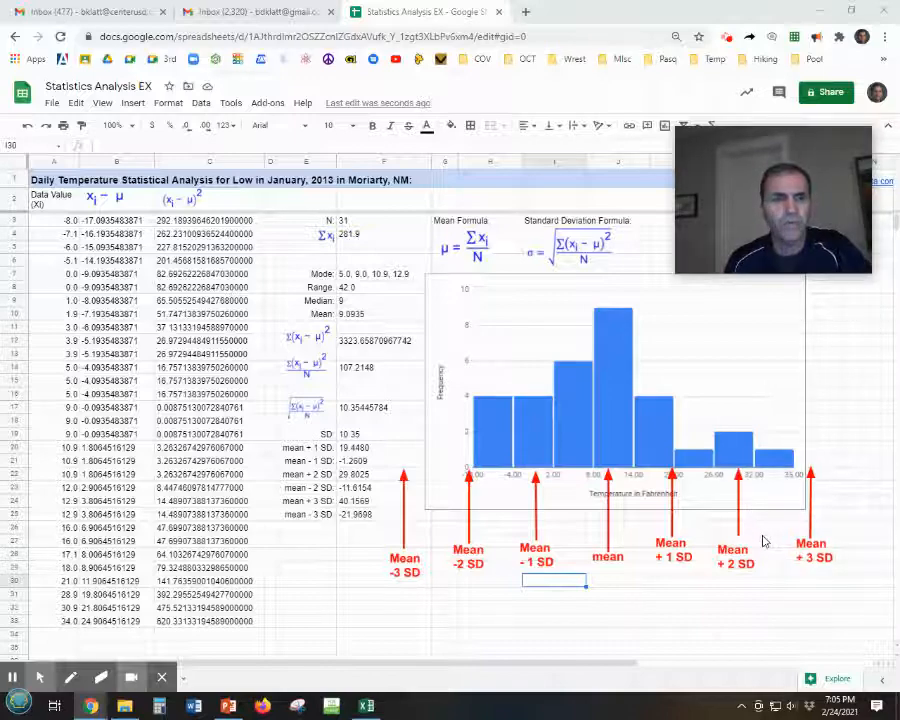
pyautogui.click(660, 611)
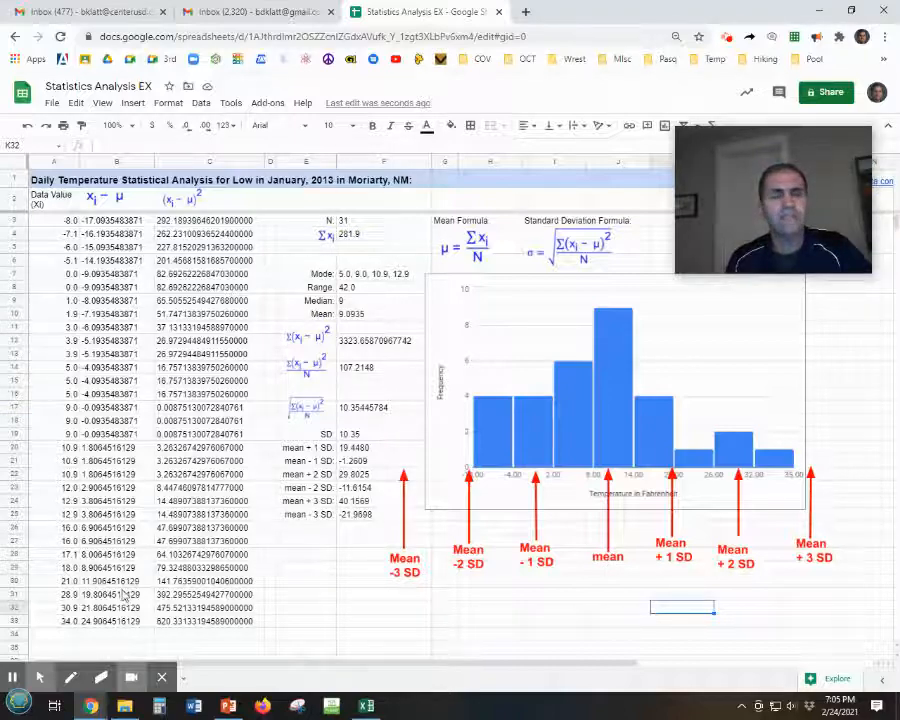
pyautogui.moveTo(848, 228)
pyautogui.moveTo(762, 158); pyautogui.dragTo(777, 538)
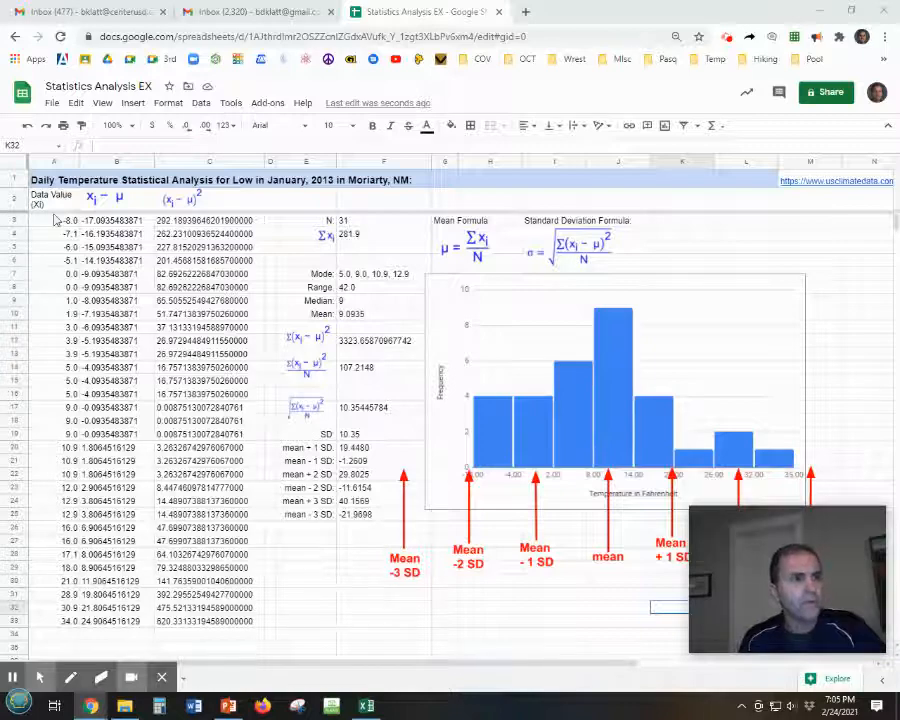
# Start a single-color conditional formatting rule for the data values in A3:A33 with the condition "Is between".
pyautogui.moveTo(62, 220); pyautogui.dragTo(78, 625)
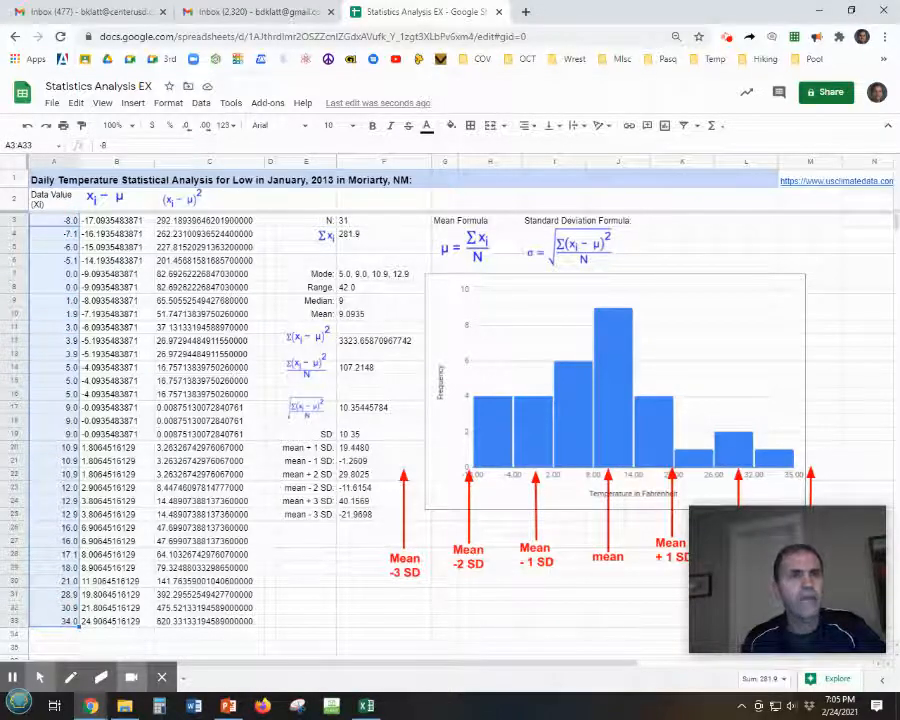
pyautogui.click(169, 104)
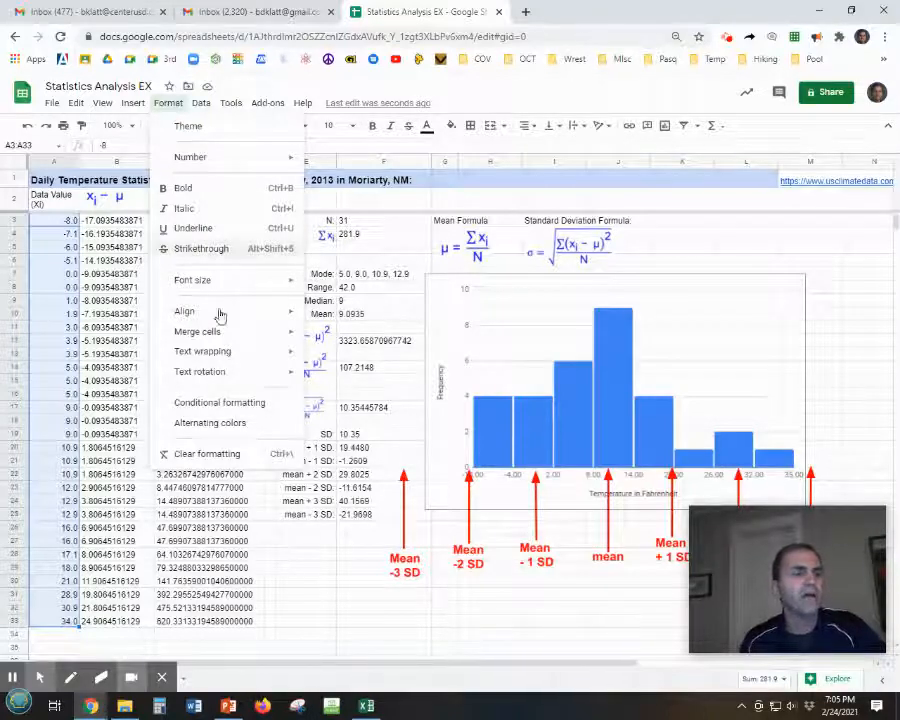
pyautogui.click(224, 401)
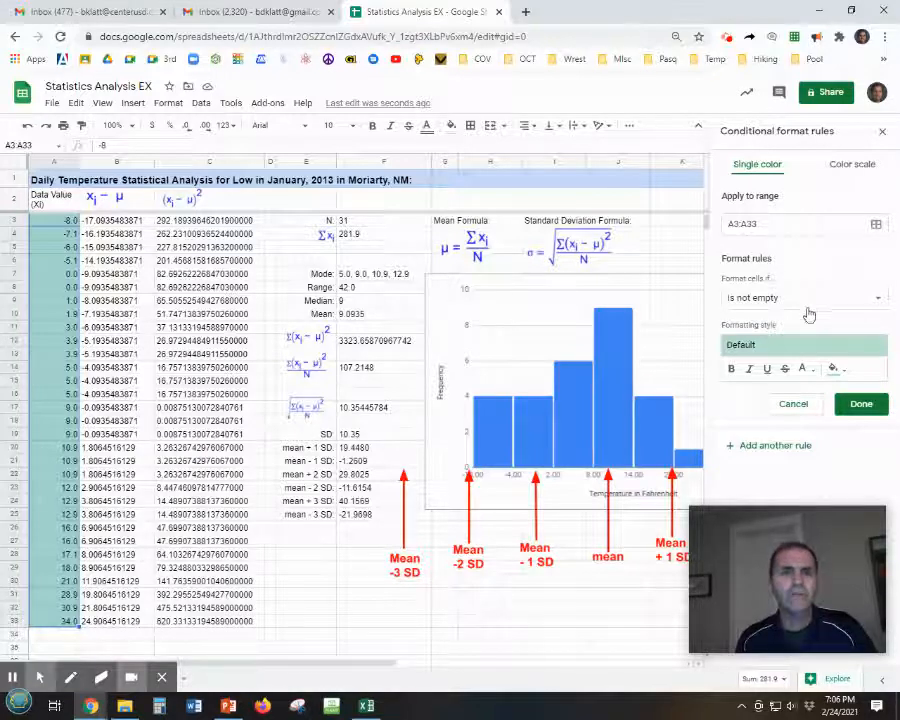
pyautogui.click(871, 301)
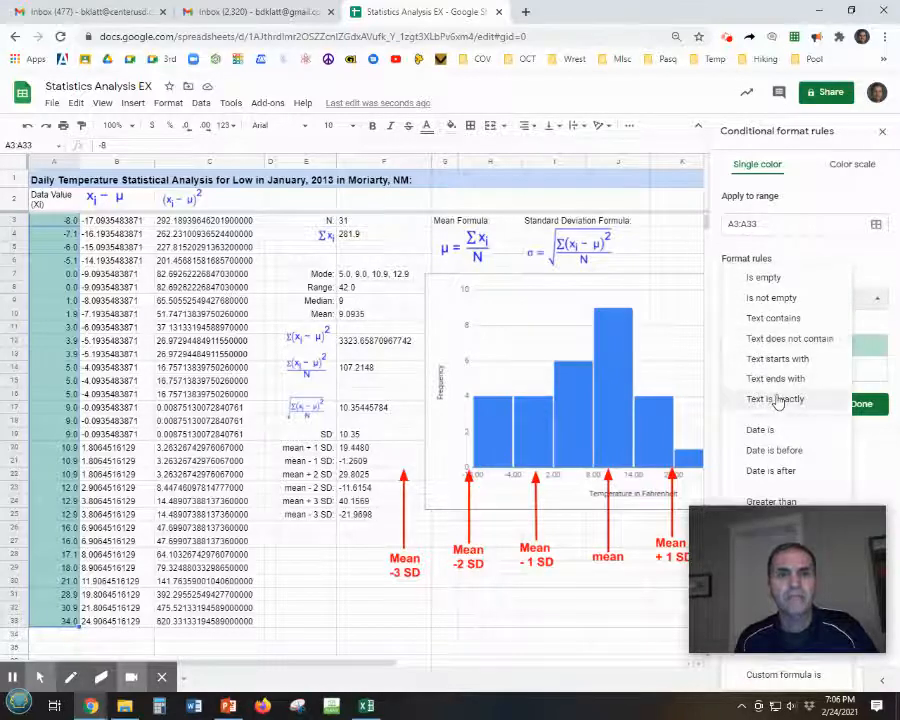
pyautogui.click(790, 297)
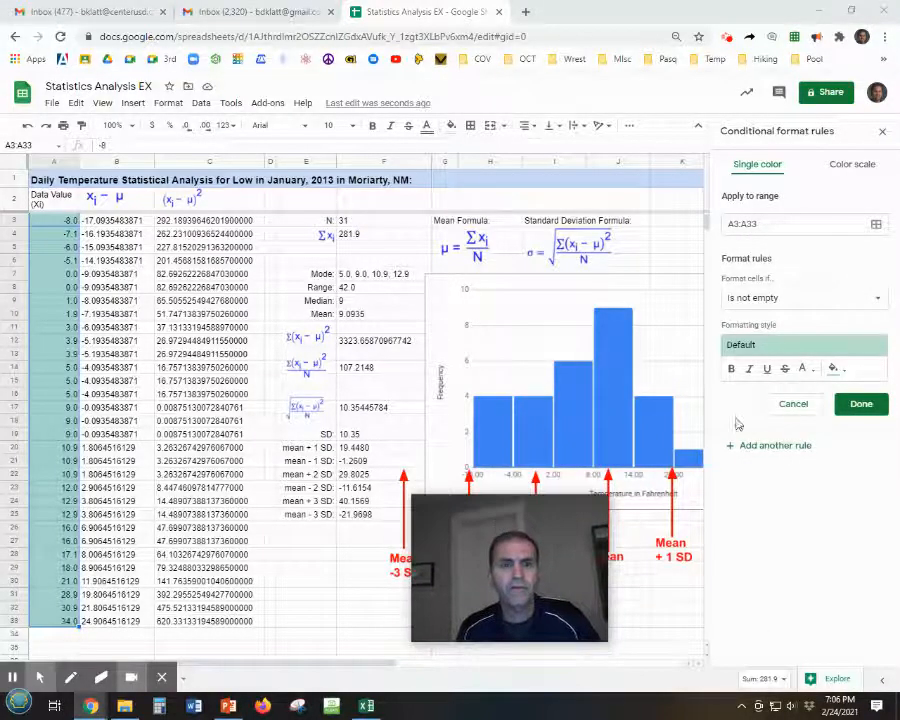
pyautogui.click(866, 300)
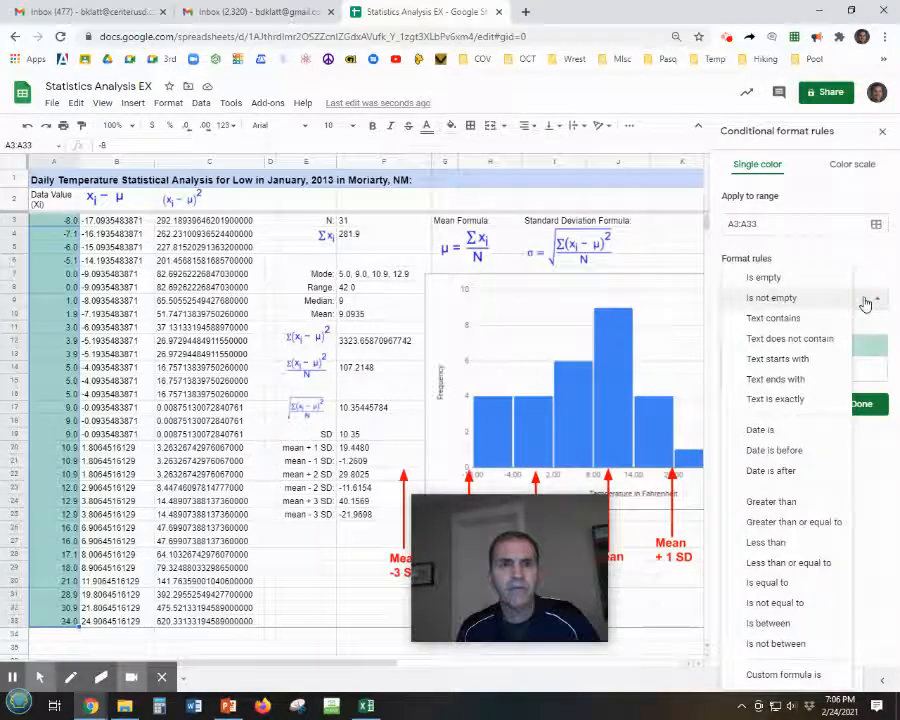
pyautogui.click(772, 626)
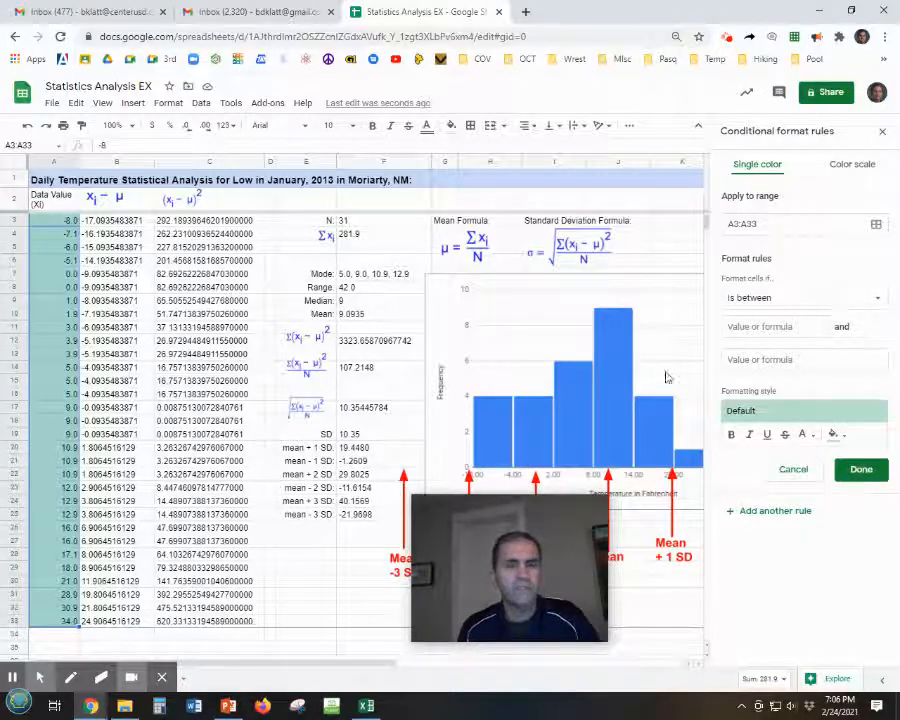
# Try to reference the mean + 1 SD cell F20 as the first bound of the rule.
pyautogui.click(764, 330)
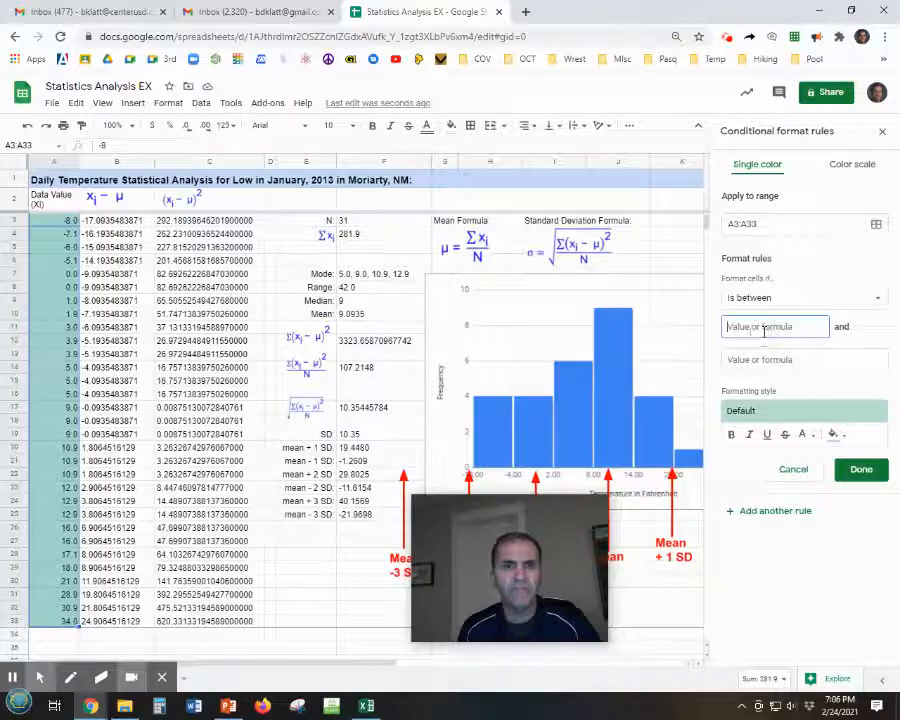
pyautogui.click(364, 449)
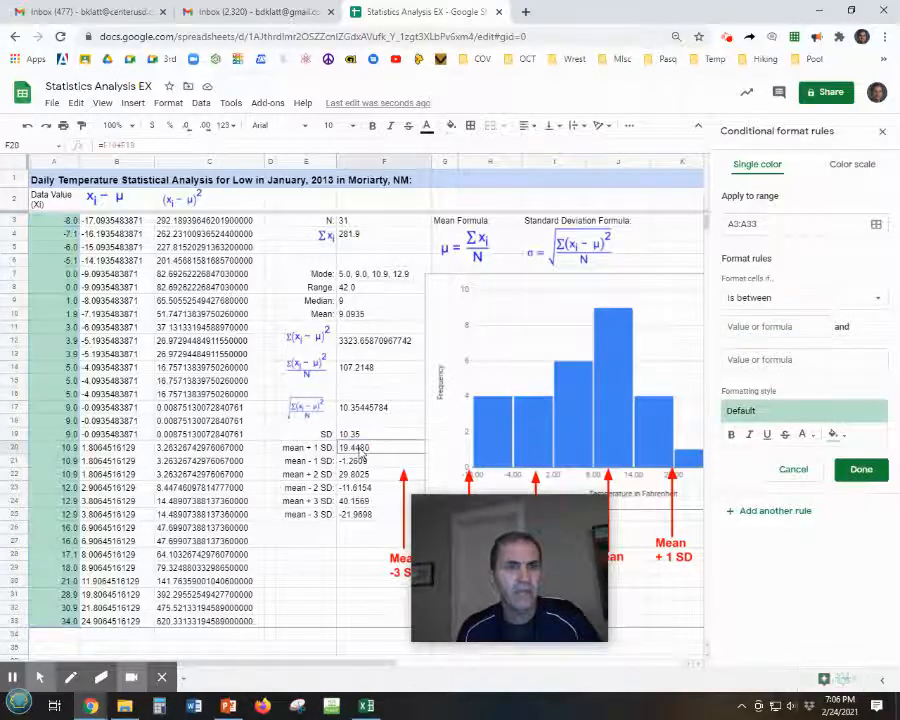
pyautogui.click(753, 331)
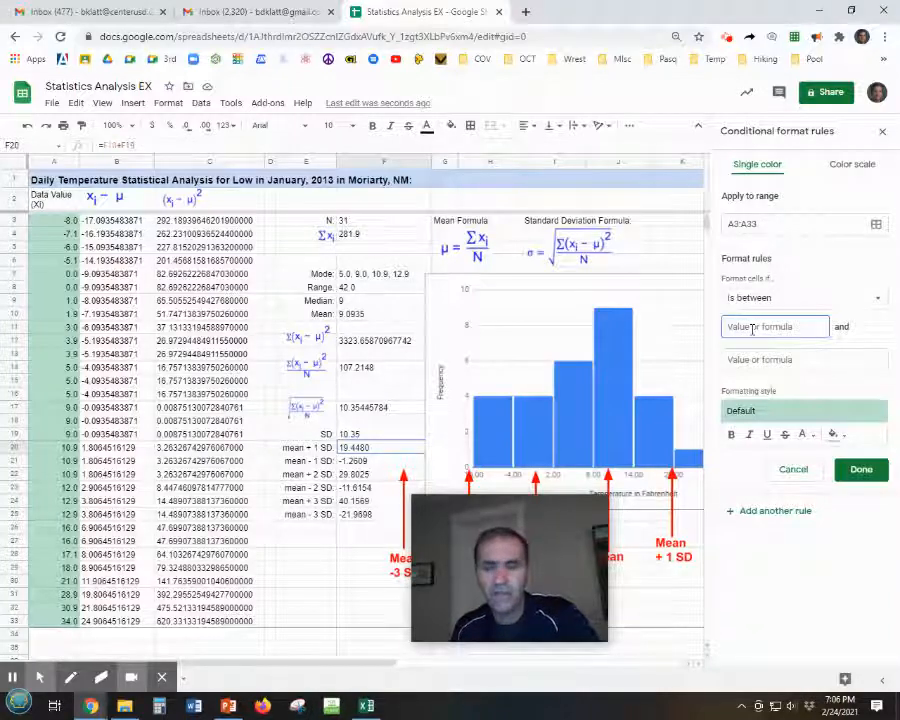
pyautogui.write('=')
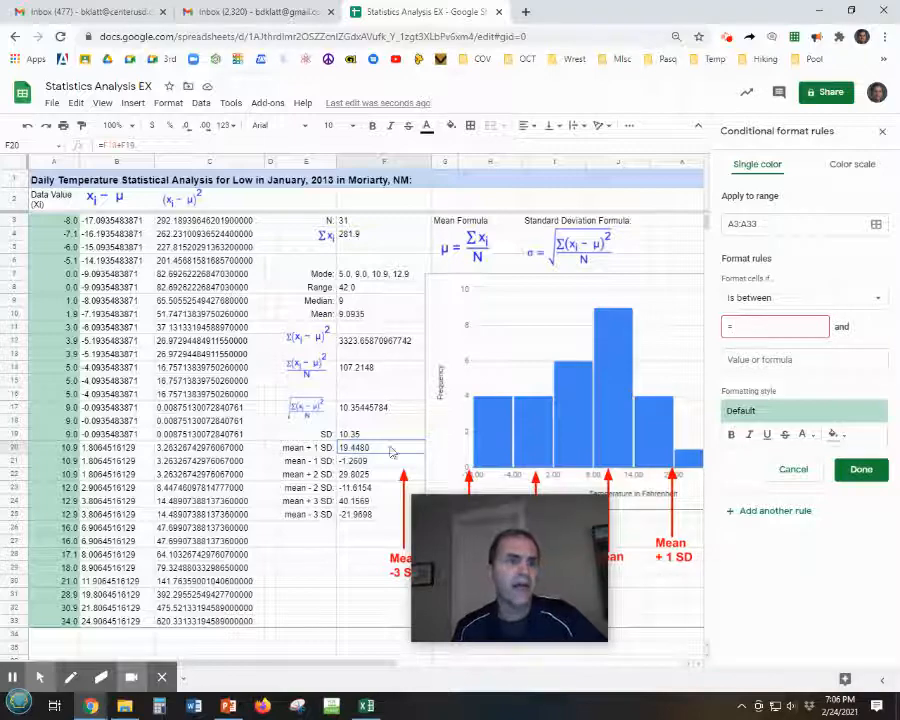
pyautogui.click(382, 448)
pyautogui.click(381, 446)
pyautogui.click(352, 447)
pyautogui.click(395, 450)
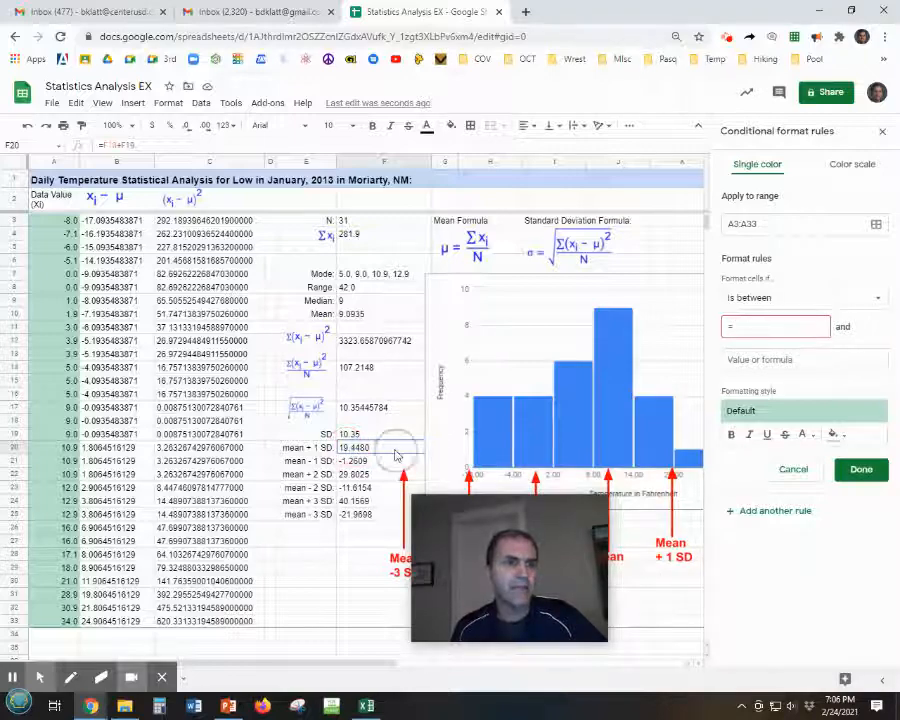
# Copy the calculated mean + 1 SD value 19.4480 from F20 into the first bound of the rule.
pyautogui.doubleClick(395, 450)
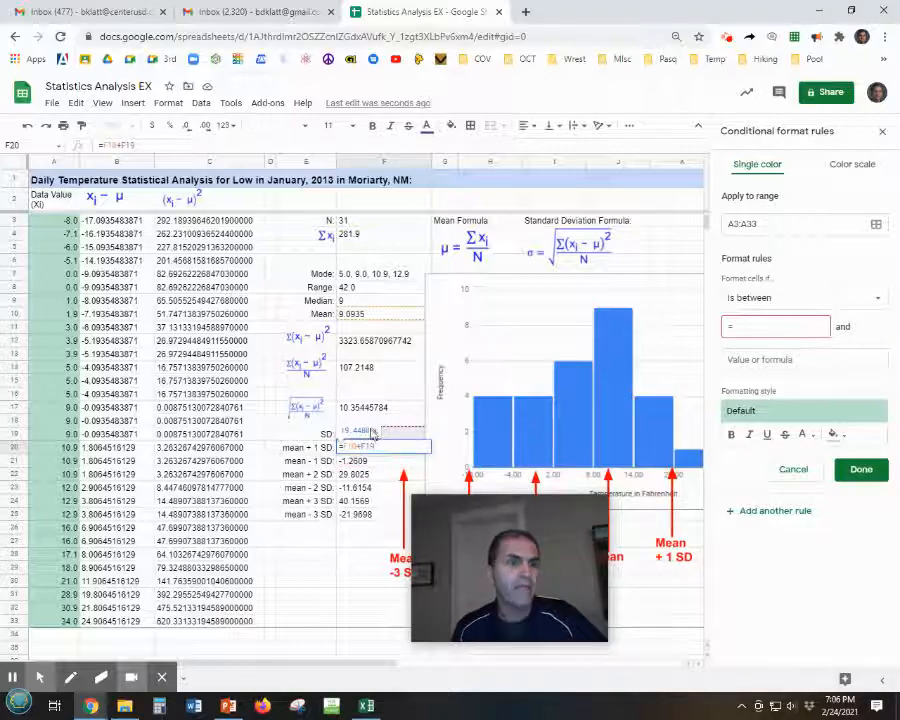
pyautogui.moveTo(368, 429); pyautogui.dragTo(343, 428)
pyautogui.hotkey('ctrl', 'c')
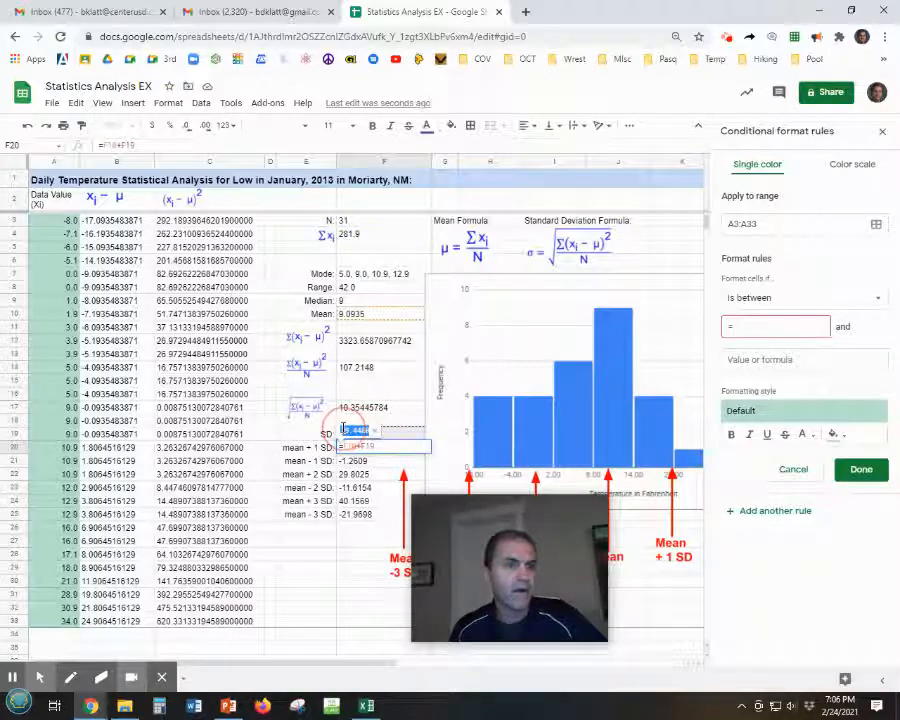
pyautogui.click(766, 330)
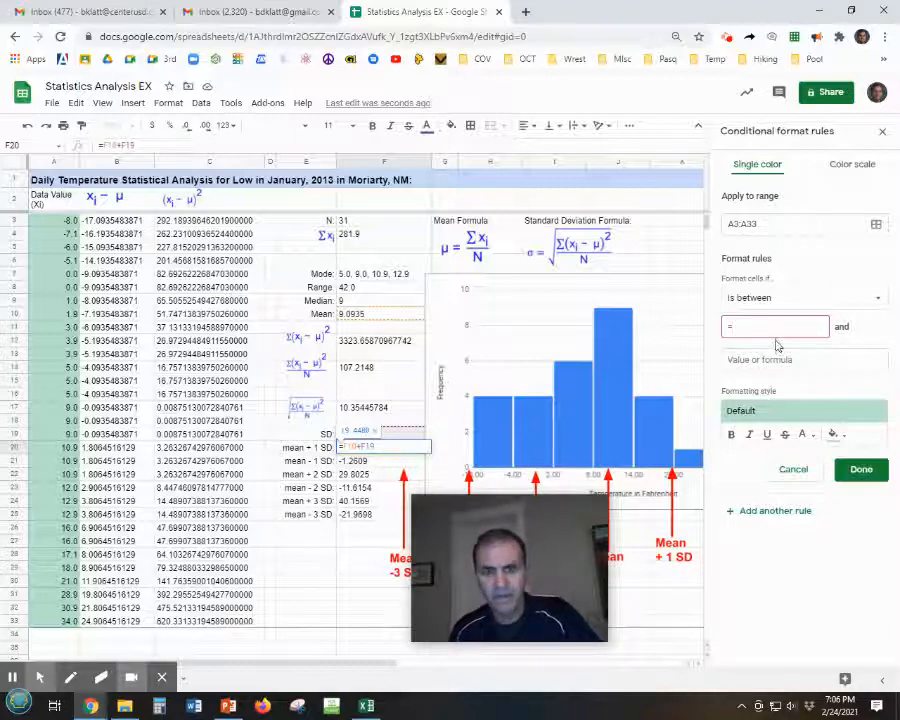
pyautogui.hotkey('ctrl', 'v')
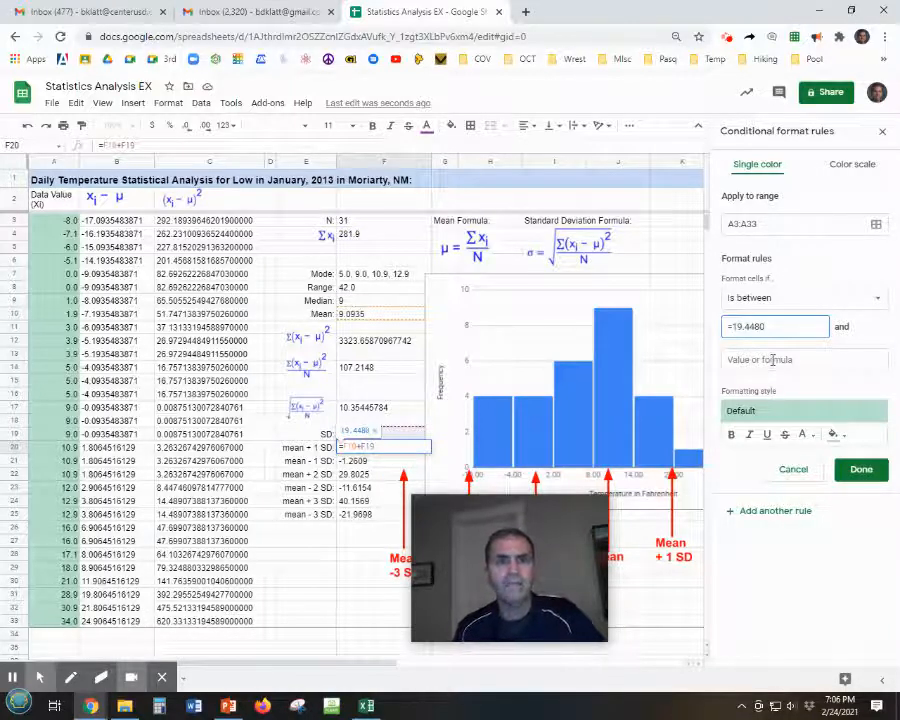
# Remove the equals sign from the first bound, leaving 19.4480, and set the second bound to the mean - 1 SD value, -1.2609.
pyautogui.click(773, 360)
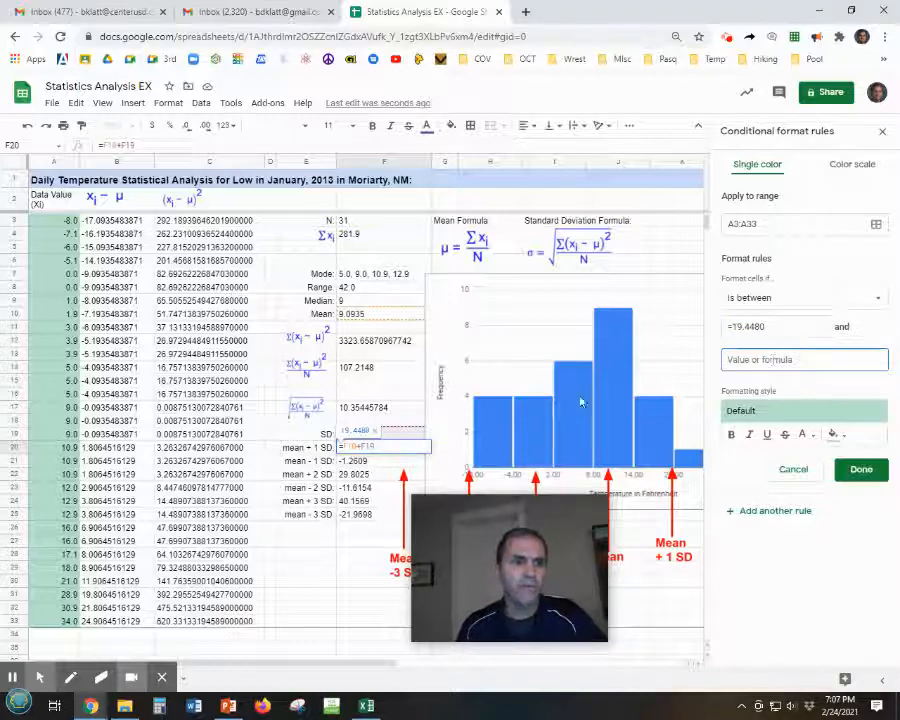
pyautogui.click(387, 463)
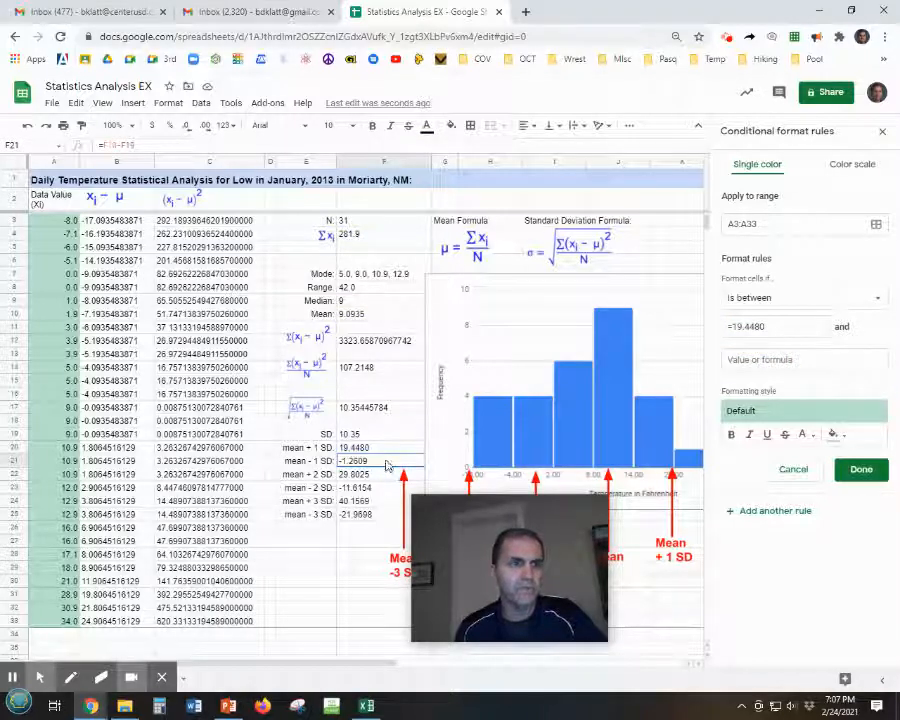
pyautogui.click(797, 358)
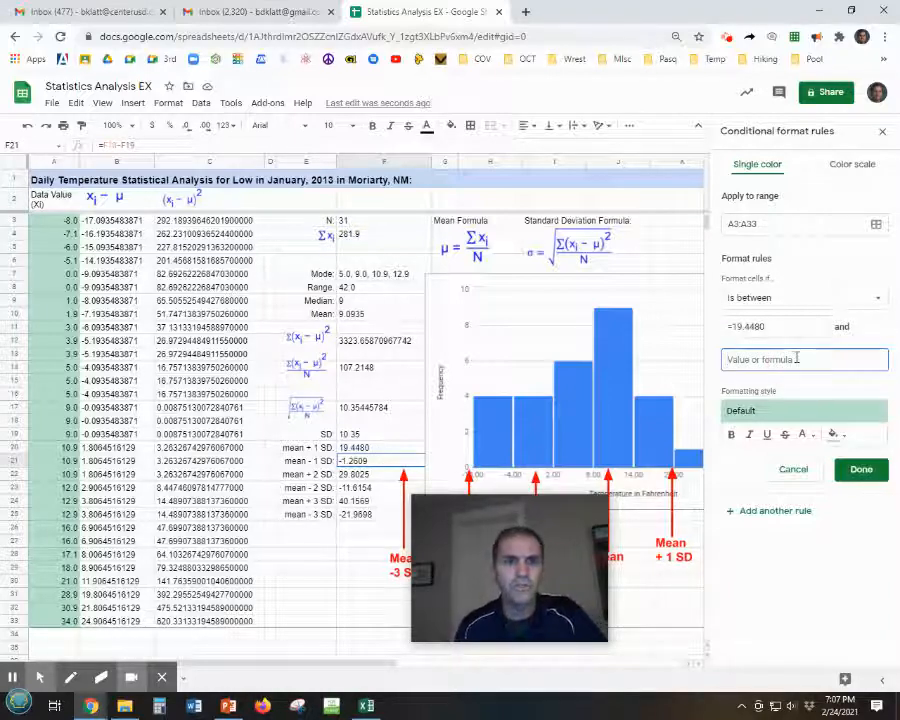
pyautogui.click(734, 327)
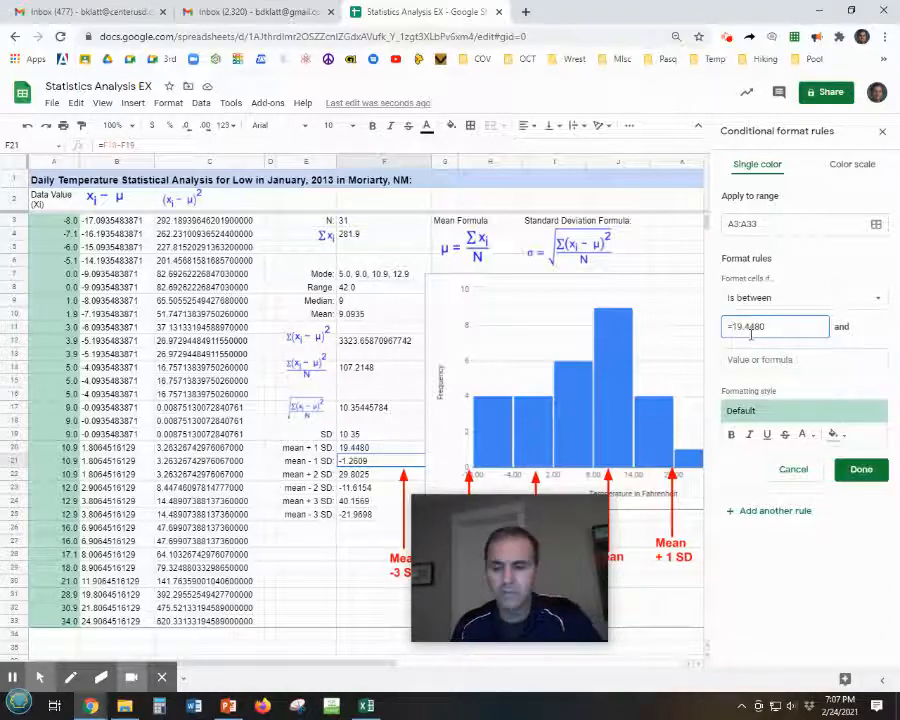
pyautogui.press('BackSpace')
pyautogui.click(751, 359)
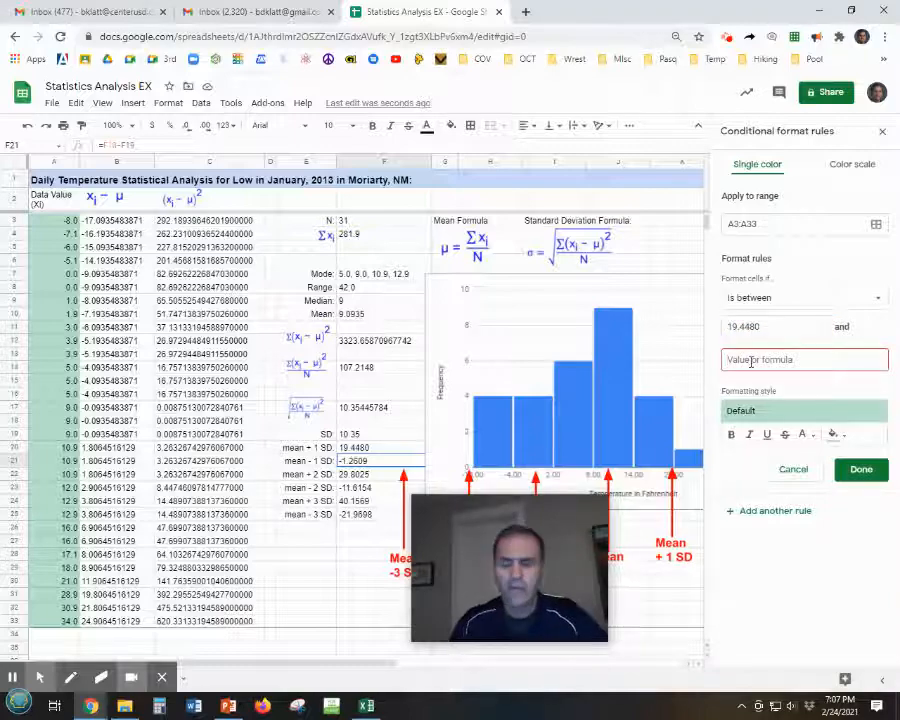
pyautogui.write('-')
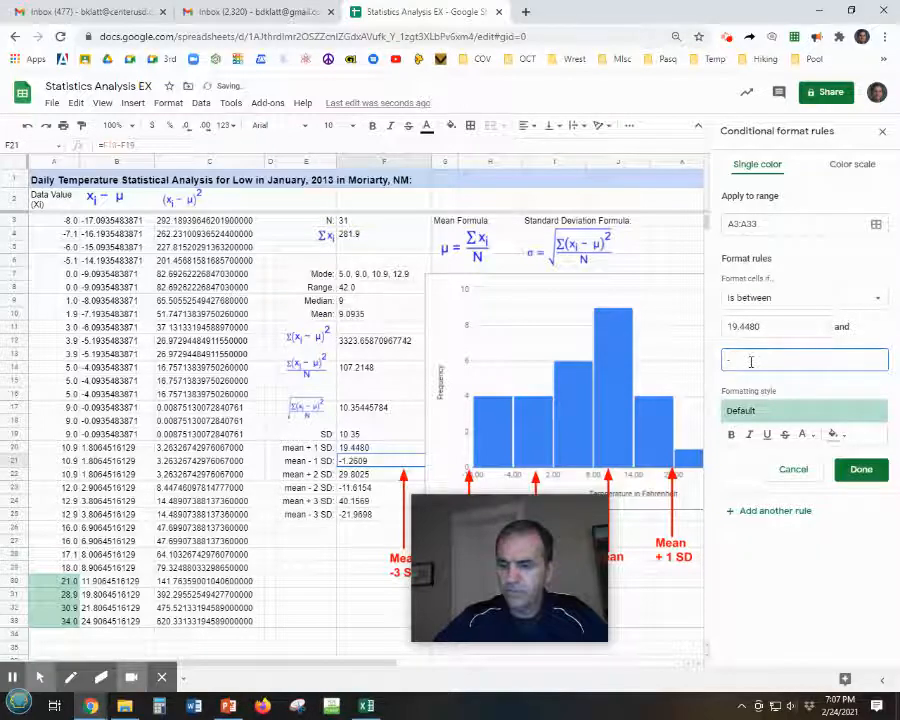
pyautogui.write('1.2')
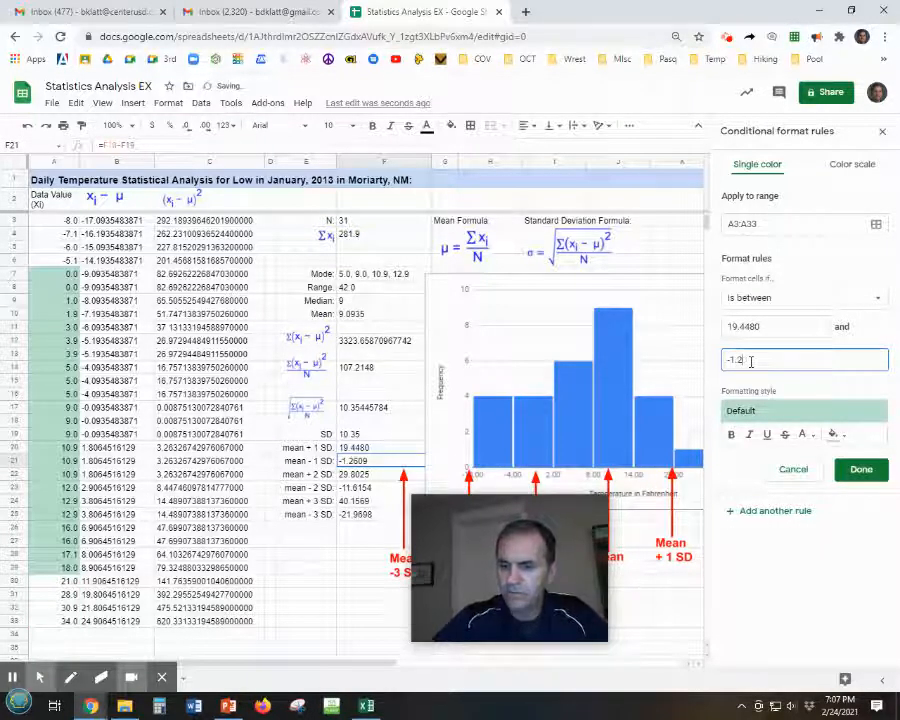
pyautogui.write('609')
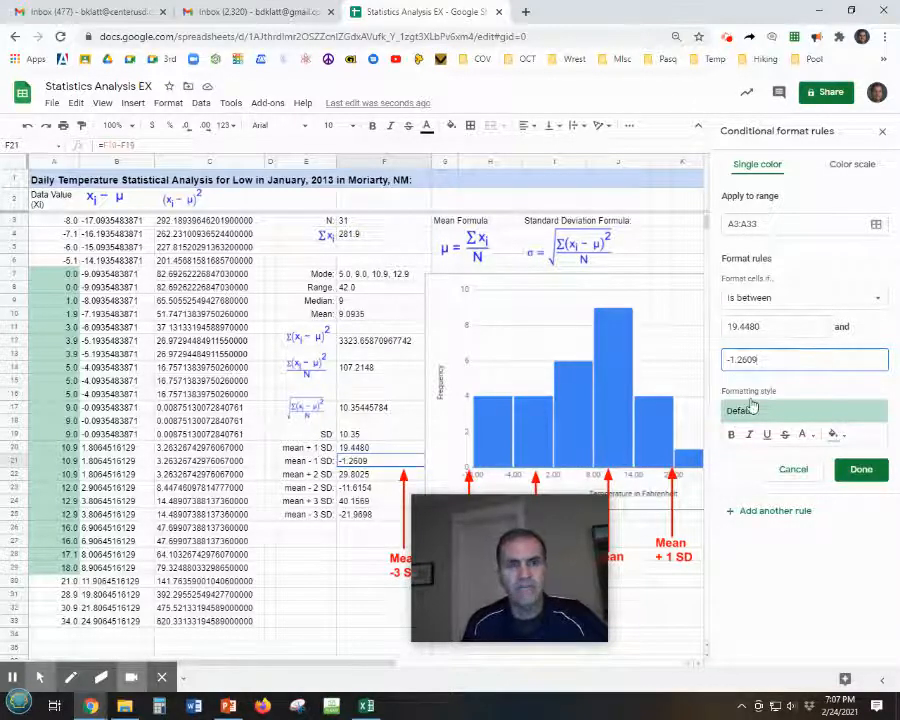
# Give the values within one standard deviation a light blue fill and save the rule.
pyautogui.click(833, 434)
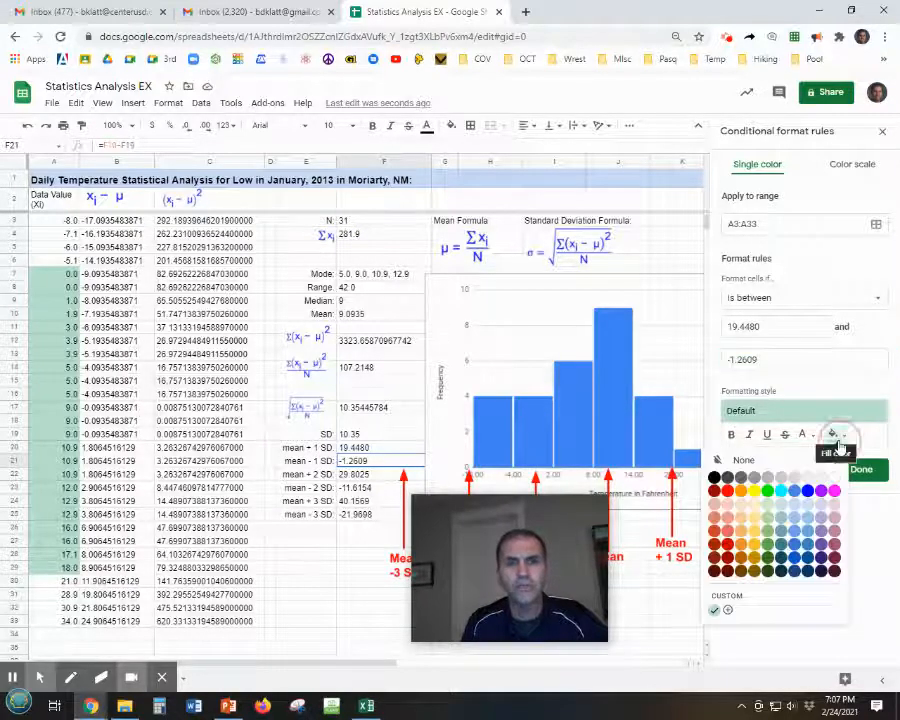
pyautogui.click(795, 511)
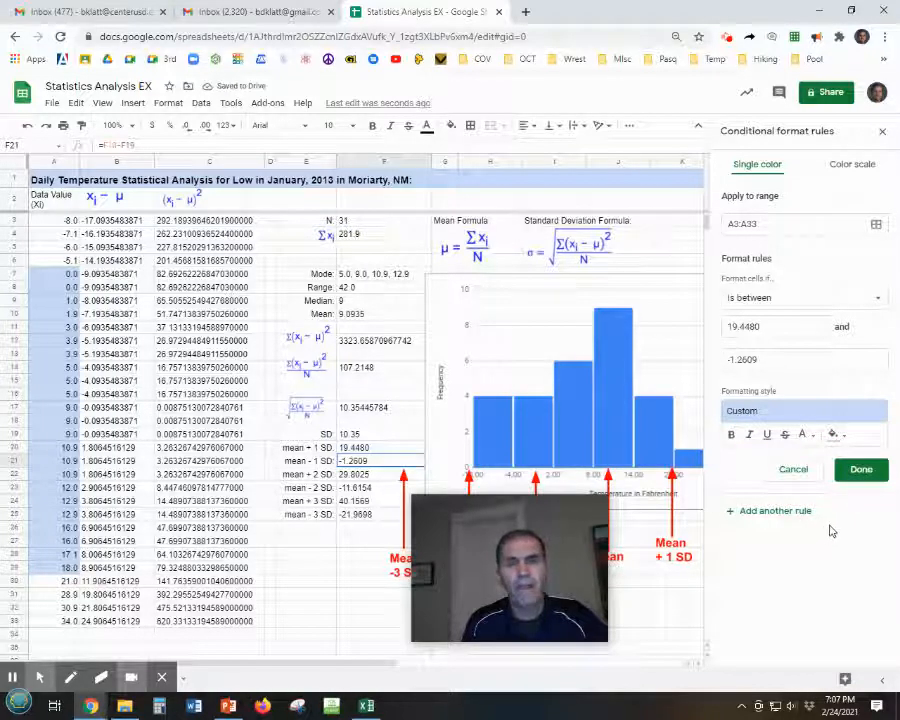
pyautogui.click(862, 472)
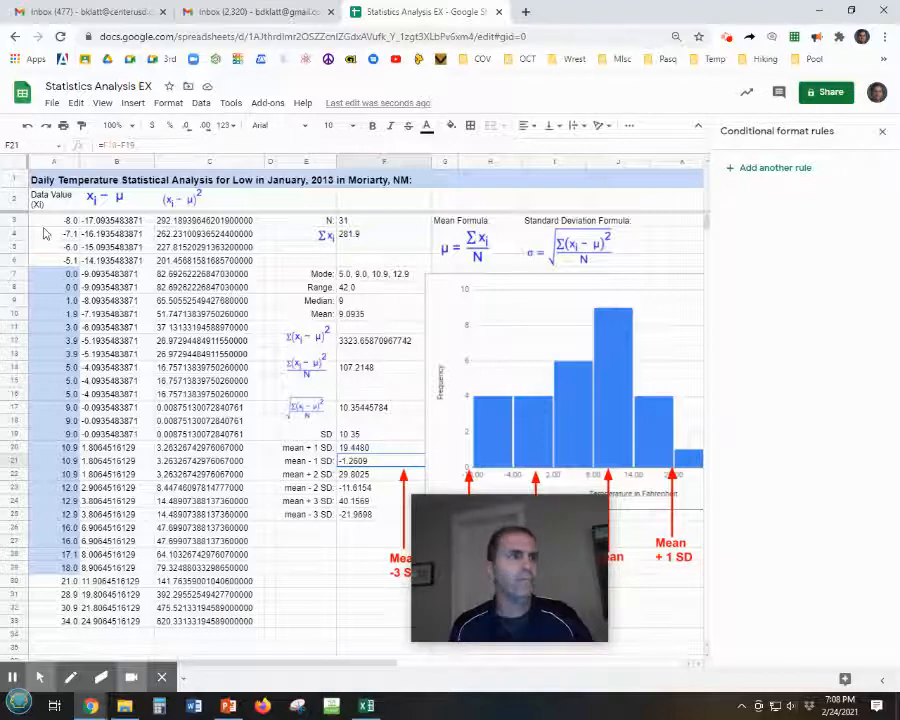
# Start another single-color rule for the data values in A3:A33 with the condition "Is between".
pyautogui.moveTo(45, 220); pyautogui.dragTo(42, 625)
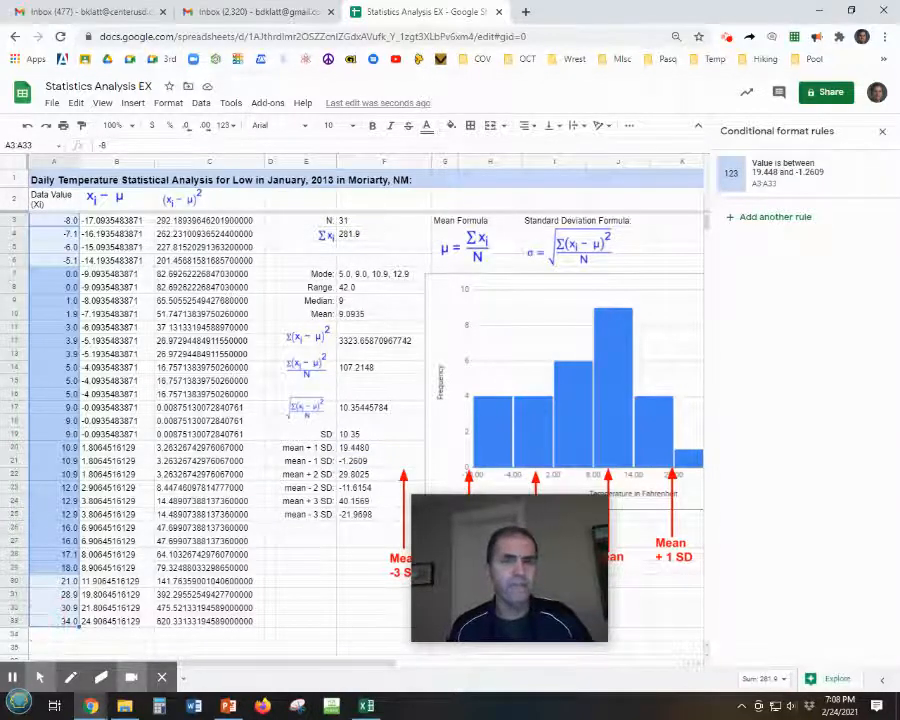
pyautogui.click(763, 220)
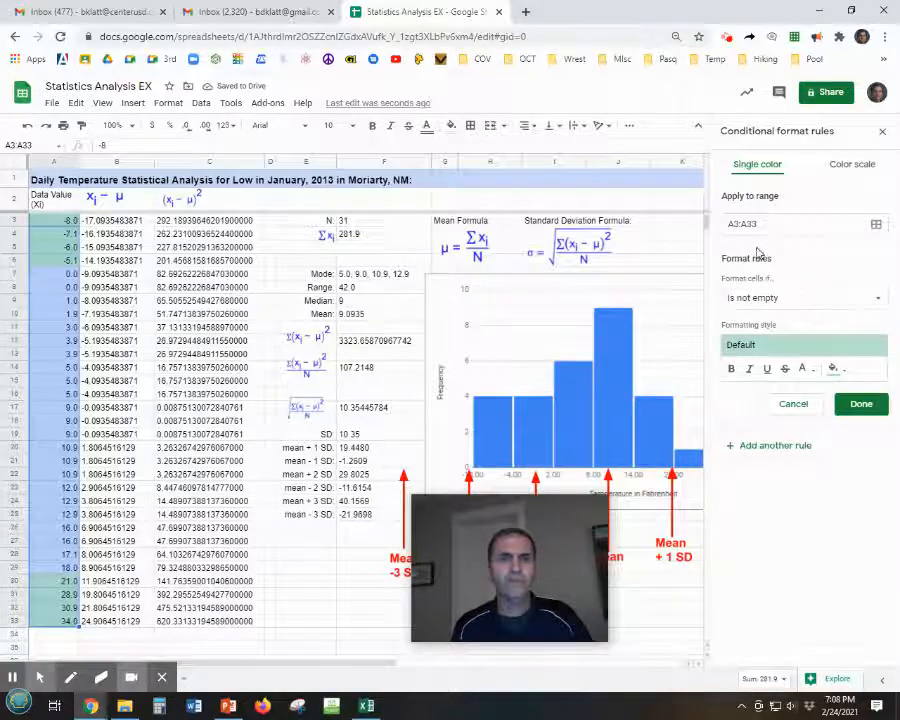
pyautogui.click(852, 299)
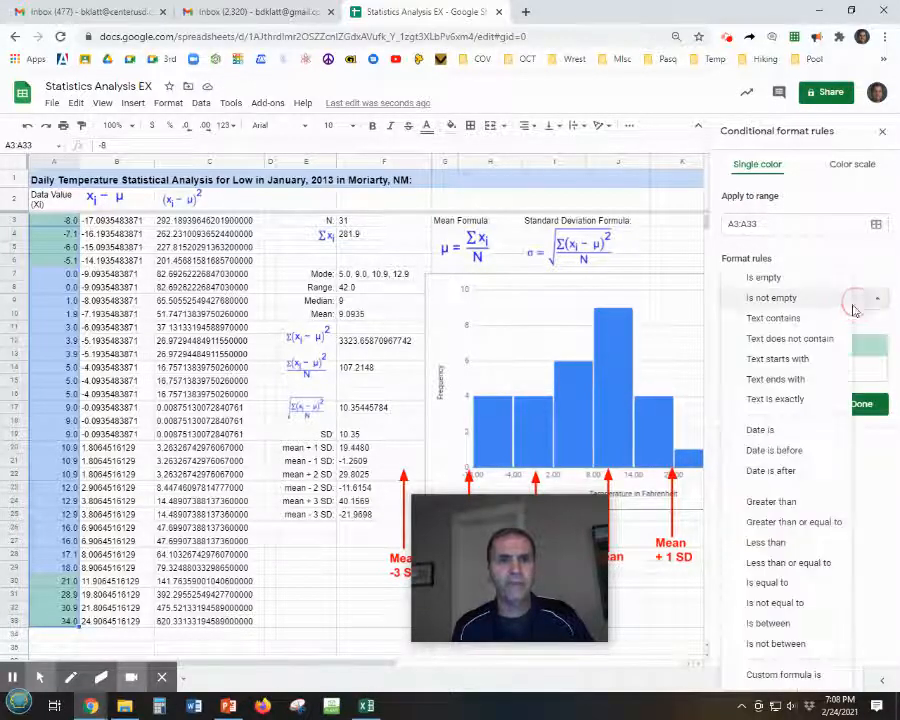
pyautogui.click(767, 628)
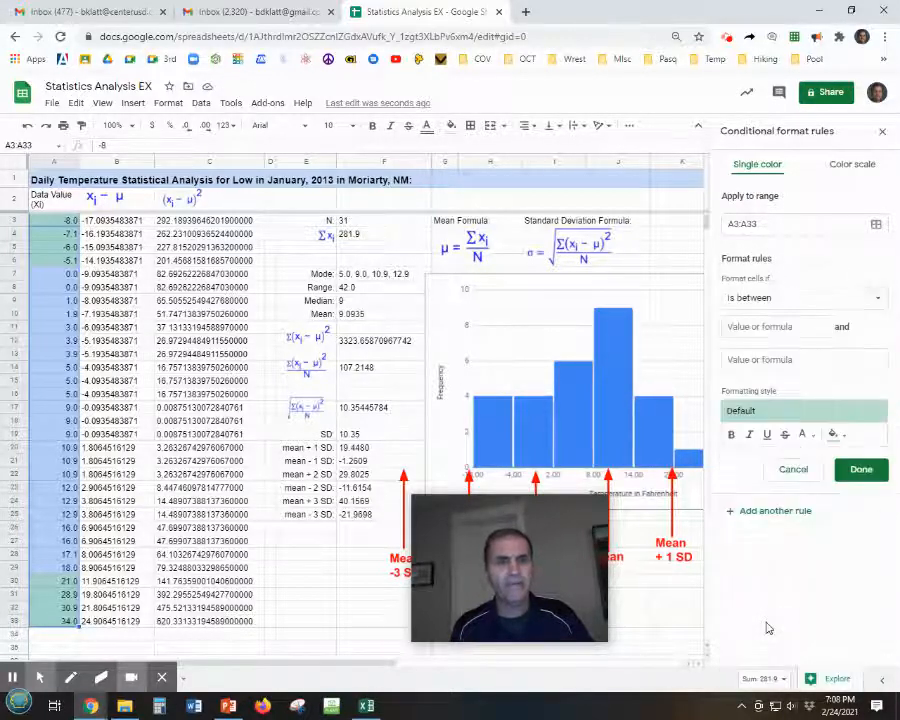
# Set the second rule's bounds to the mean - 2 SD and mean + 2 SD values, -11.6154 and 29.8025.
pyautogui.click(770, 326)
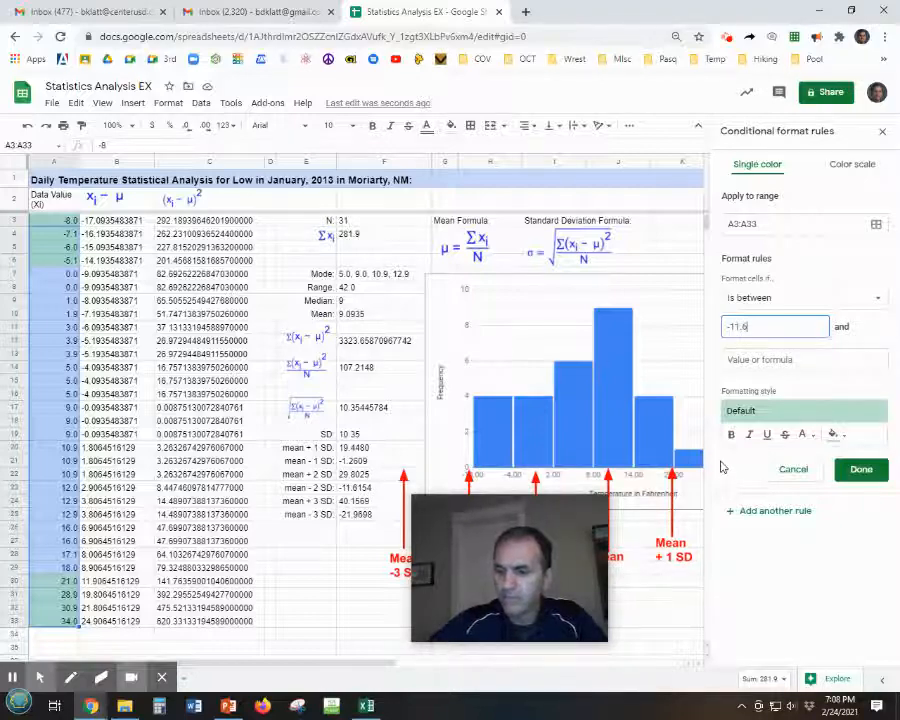
pyautogui.write('154')
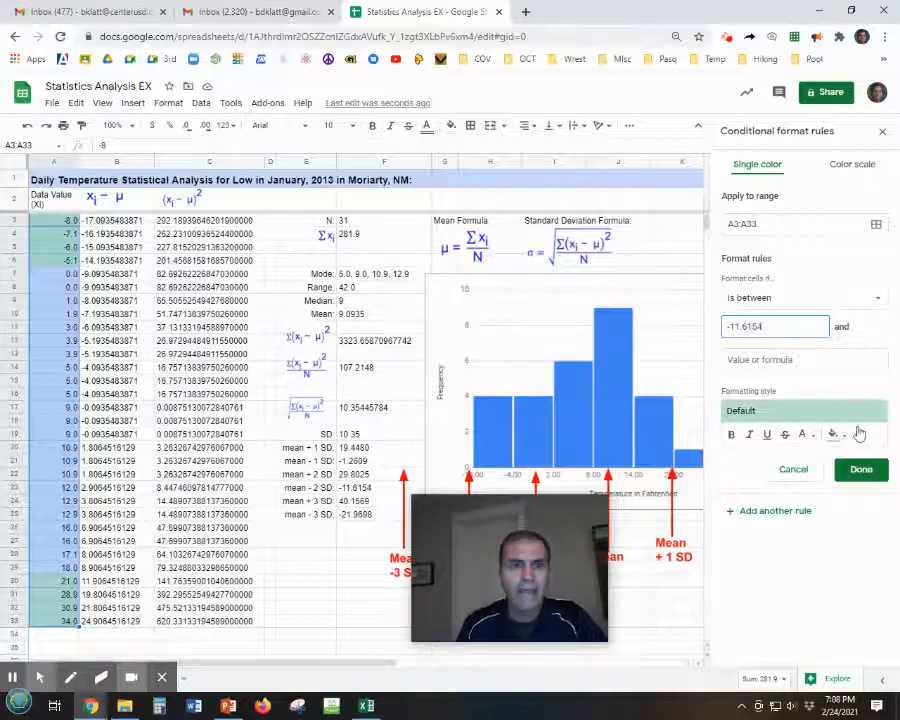
pyautogui.click(789, 362)
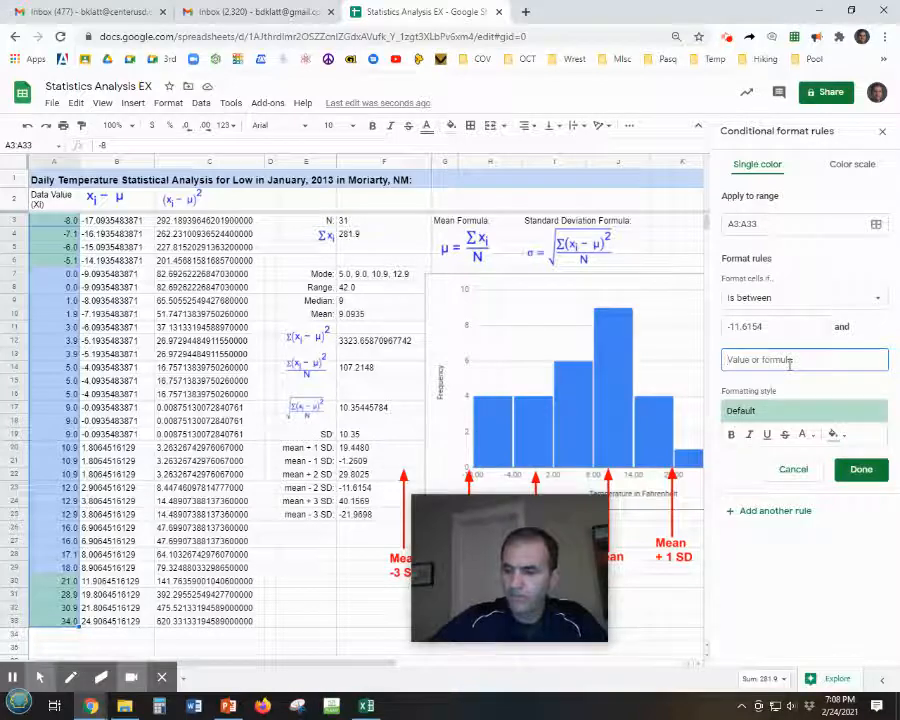
pyautogui.write('29.')
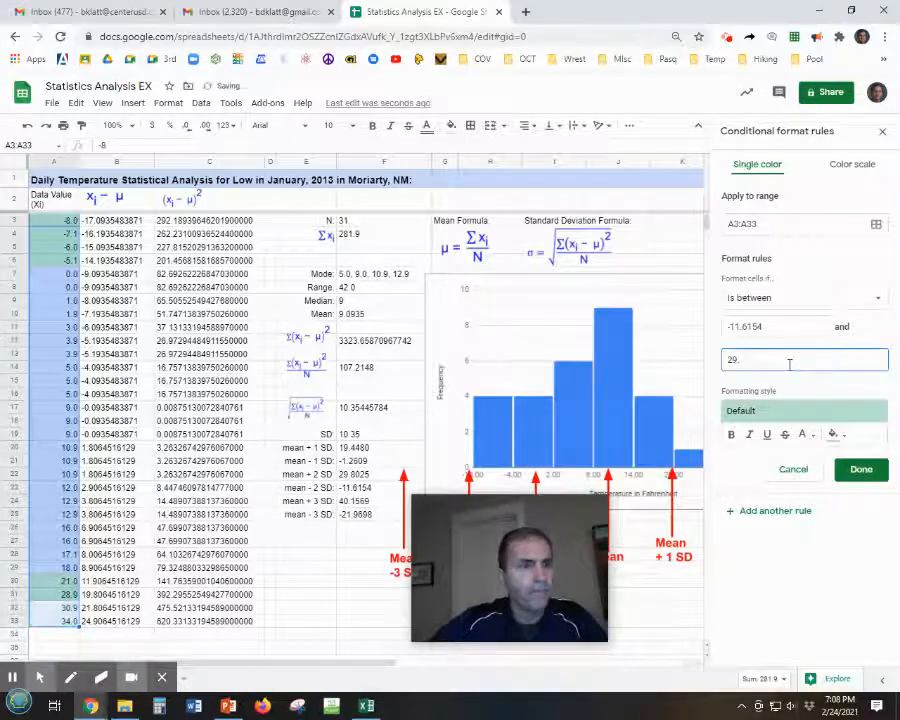
pyautogui.write('80')
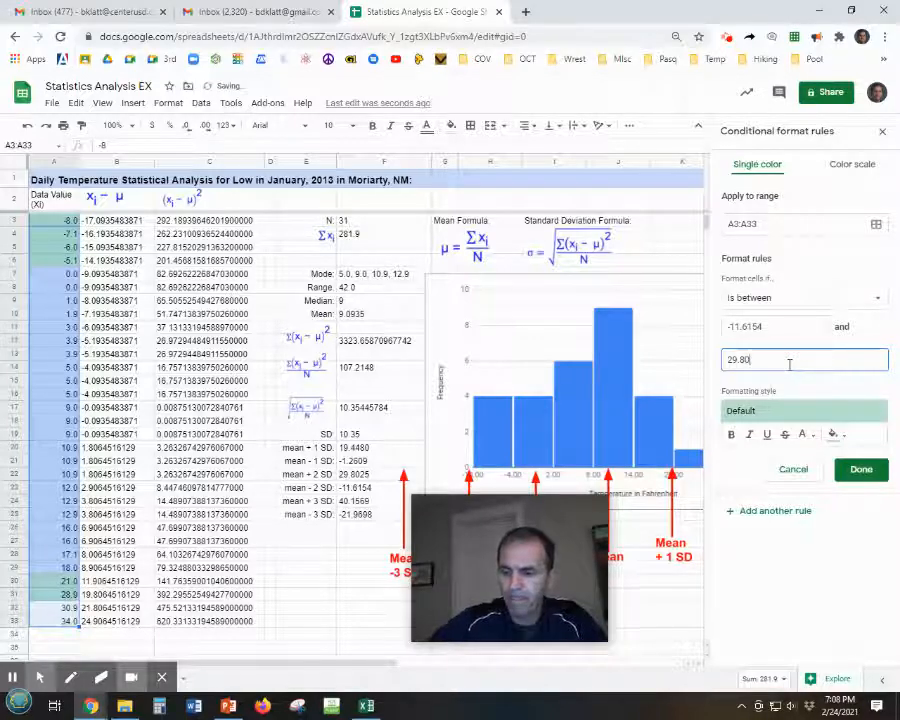
pyautogui.write('25')
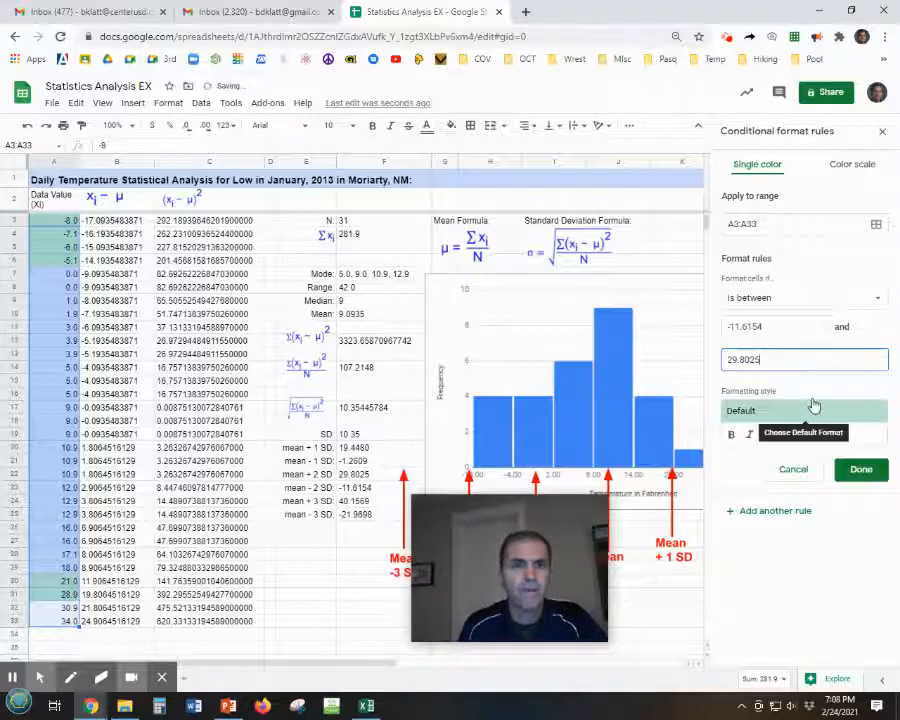
# Give the values within two standard deviations a light yellow fill, save the rule, and deselect the data range.
pyautogui.click(835, 434)
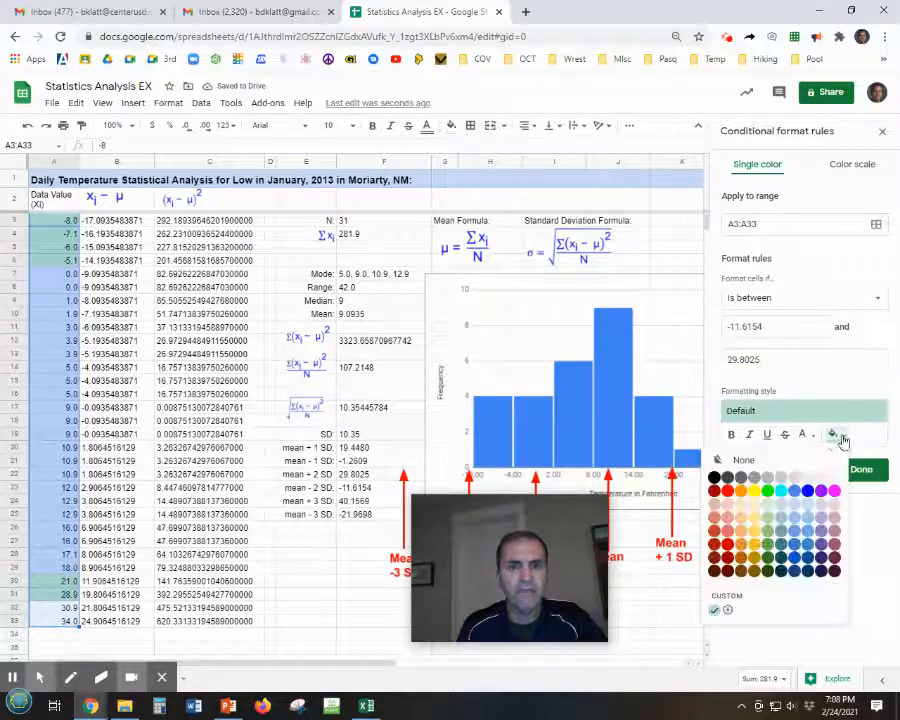
pyautogui.click(752, 506)
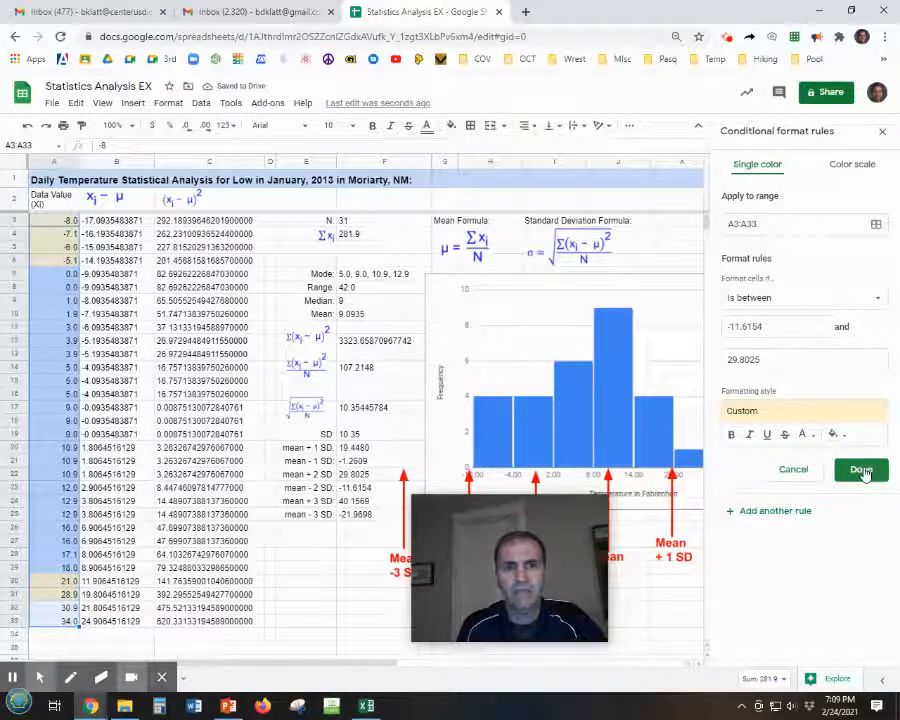
pyautogui.click(862, 470)
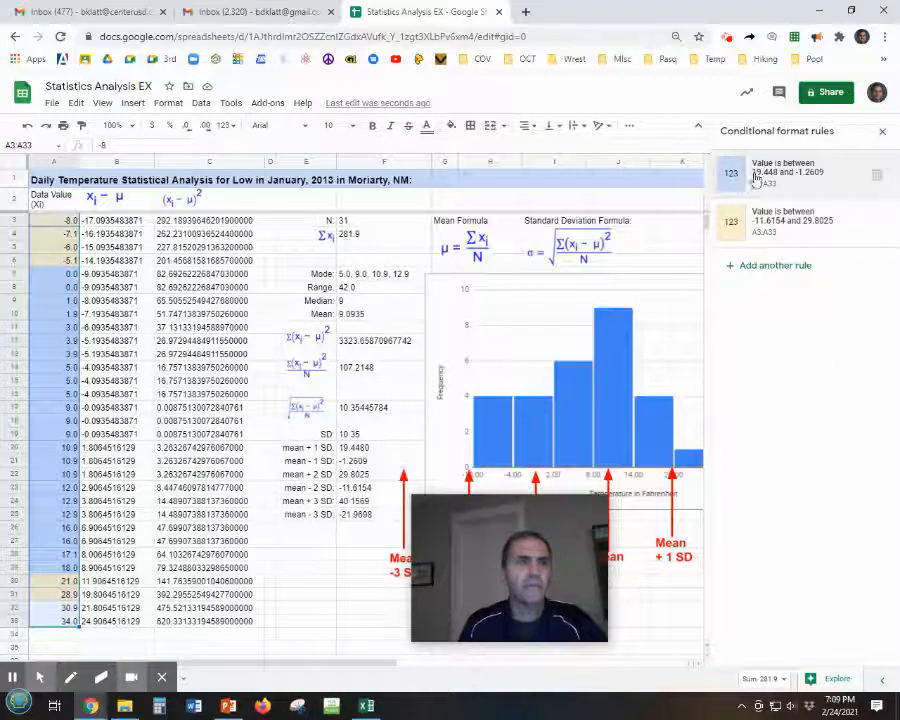
pyautogui.click(798, 469)
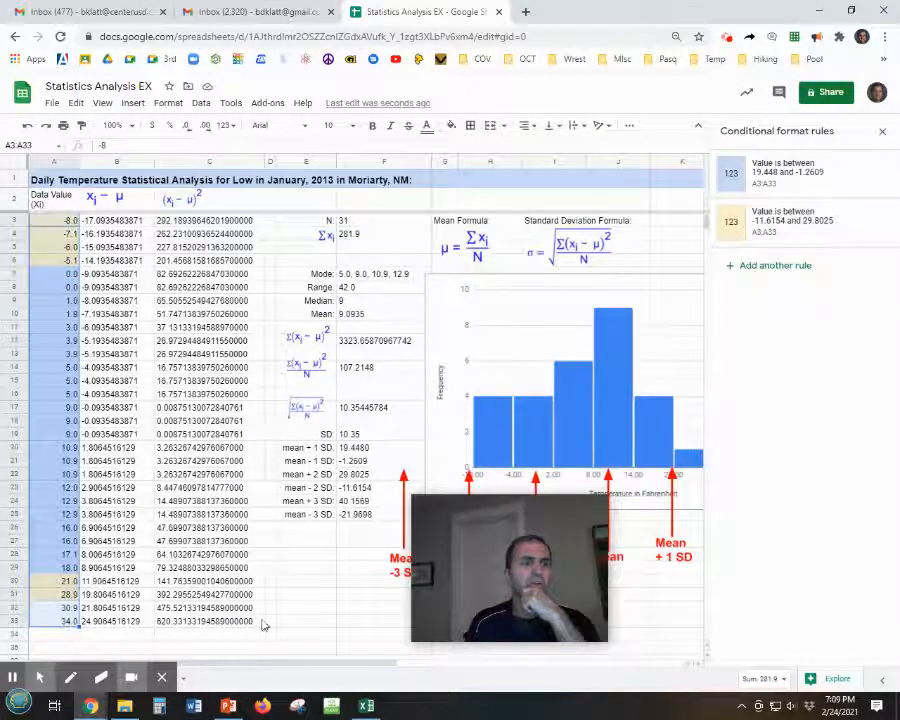
pyautogui.click(323, 626)
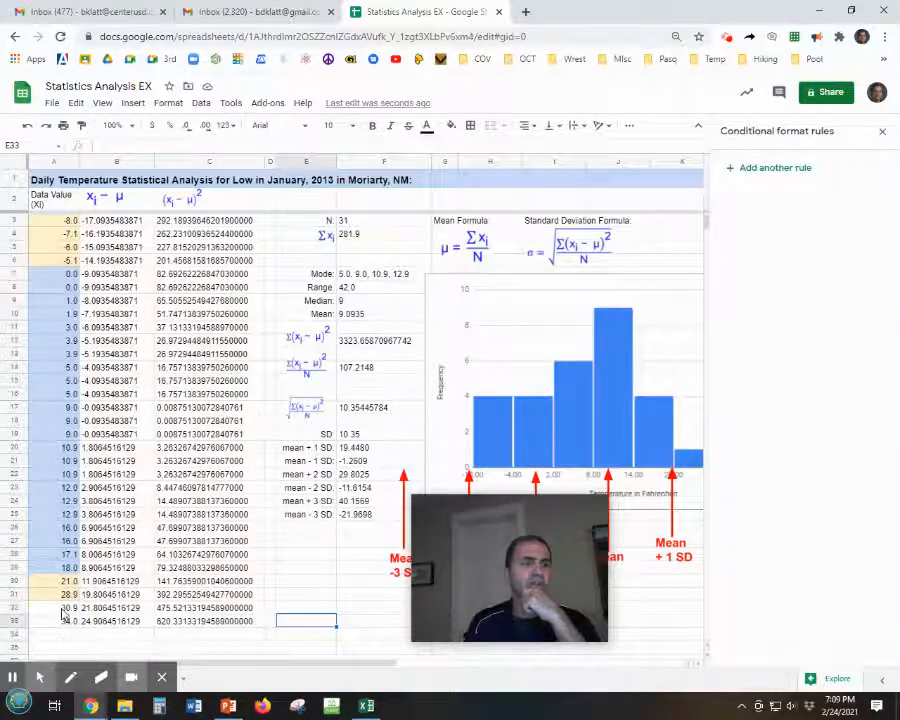
# Close the conditional format rules, switch to the Empirical Rule presentation and advance to the slide on normal distributions.
pyautogui.moveTo(488, 568)
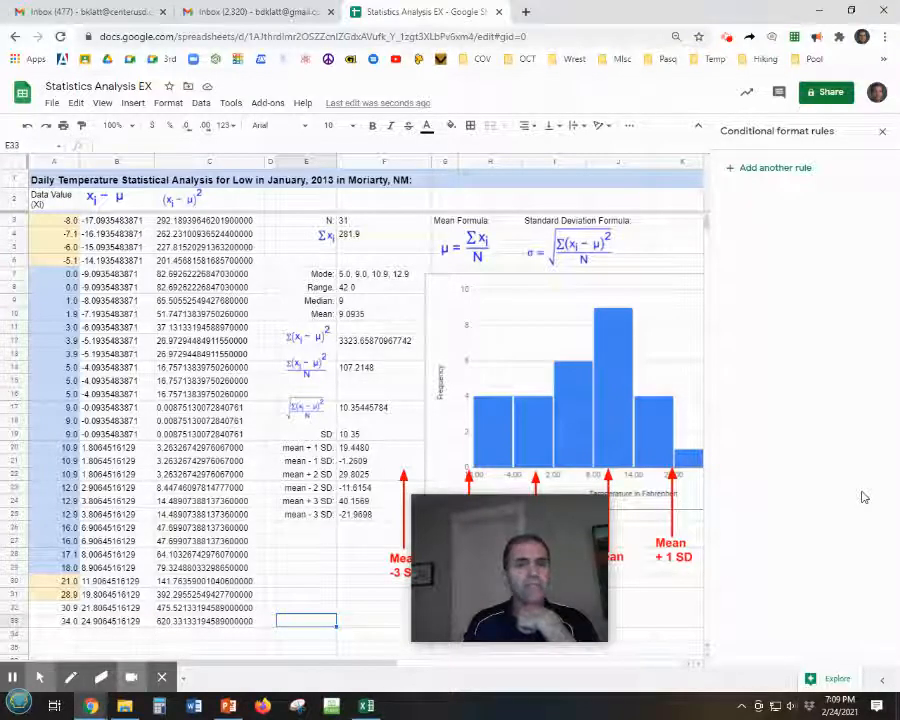
pyautogui.click(882, 131)
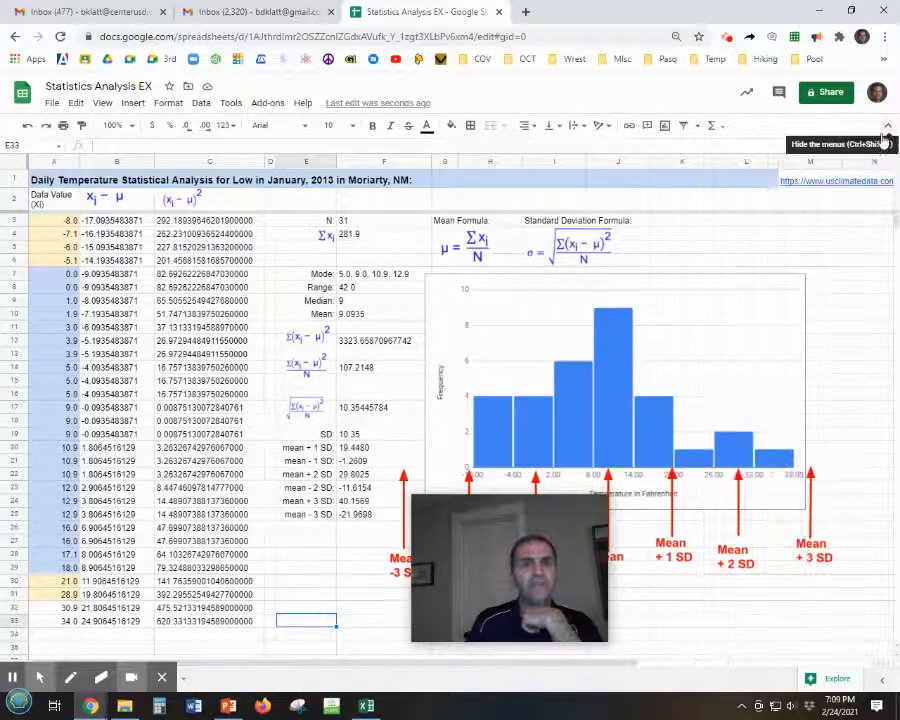
pyautogui.moveTo(508, 559); pyautogui.dragTo(774, 179)
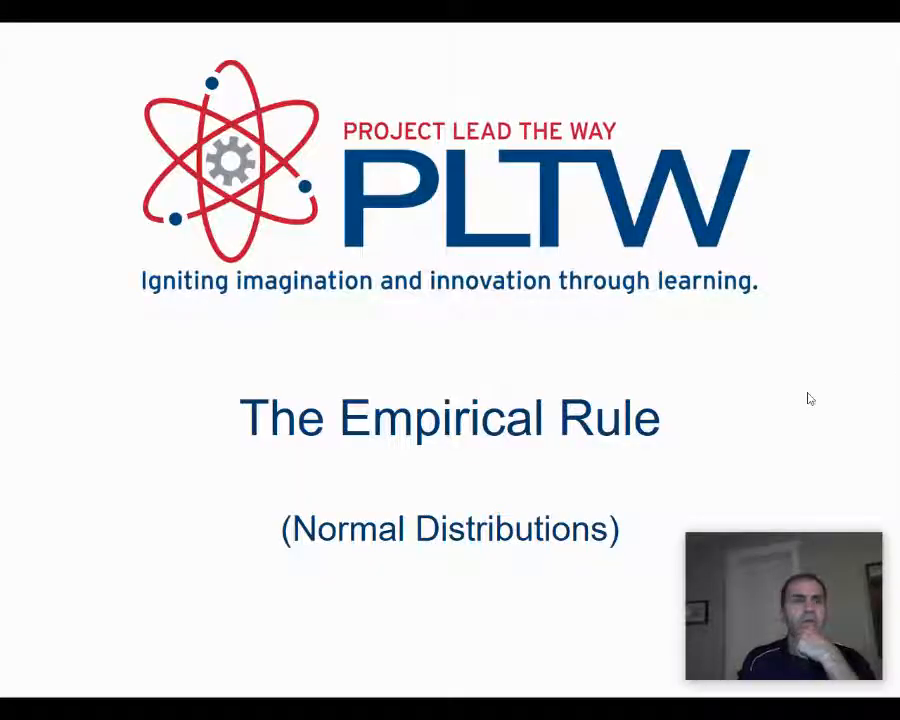
pyautogui.click(808, 394)
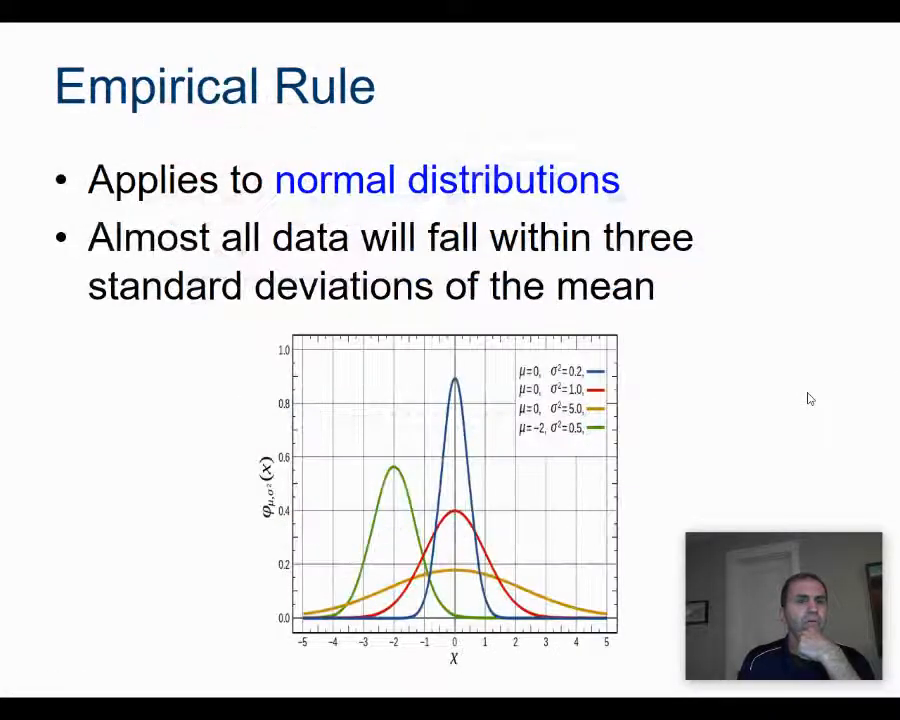
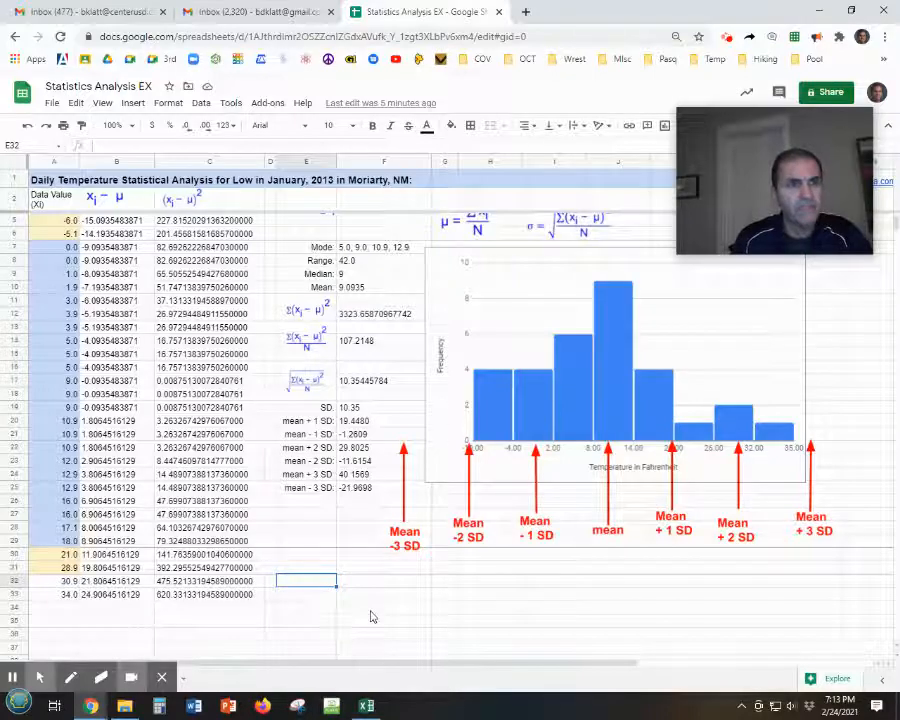
# Enter the label "% of data within 1 SD of mean:" in cell E32 below the standard deviation values.
pyautogui.scroll(1, 362, 605)
pyautogui.scroll(-2, 358, 601)
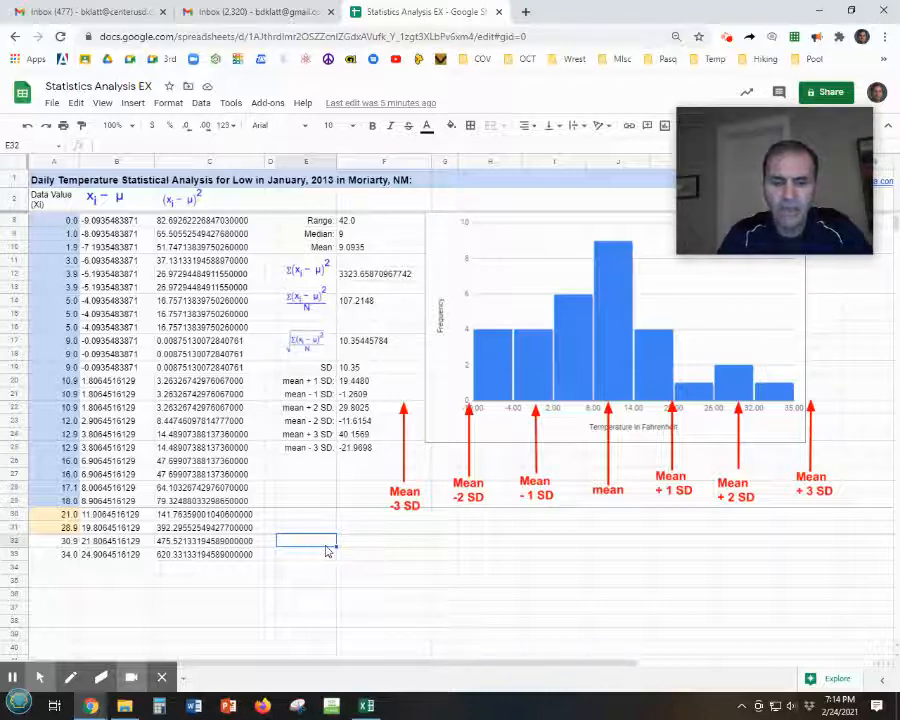
pyautogui.write('%')
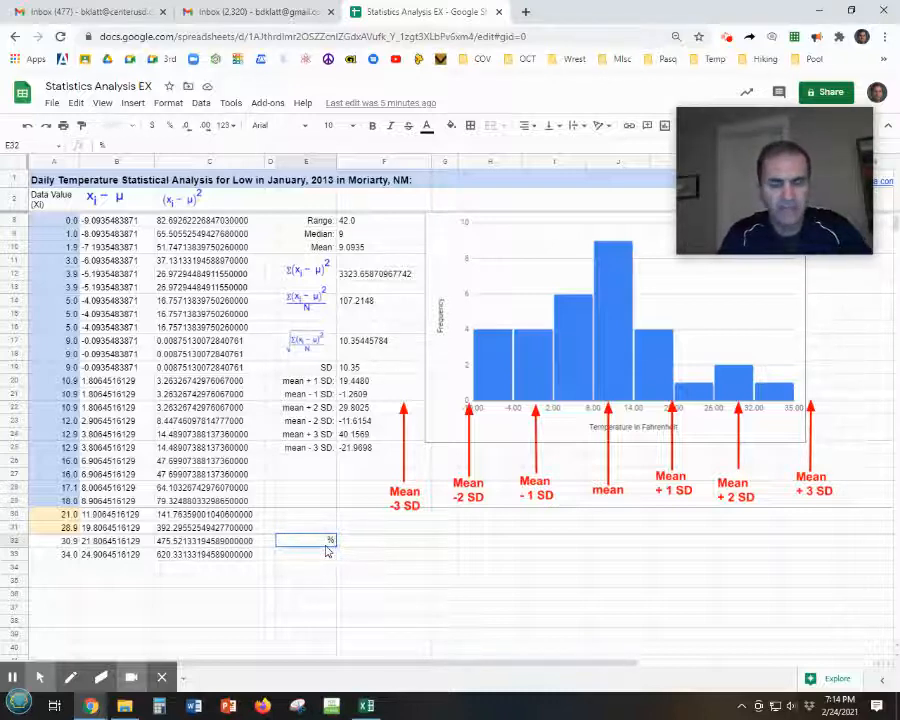
pyautogui.write(' of d')
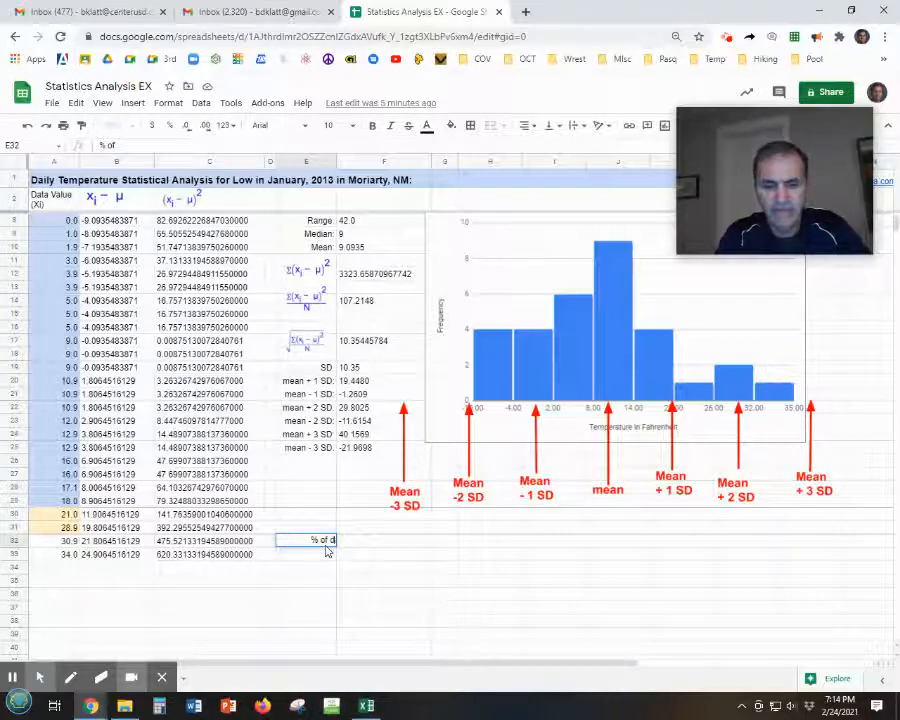
pyautogui.write('ay')
pyautogui.press('BackSpace')
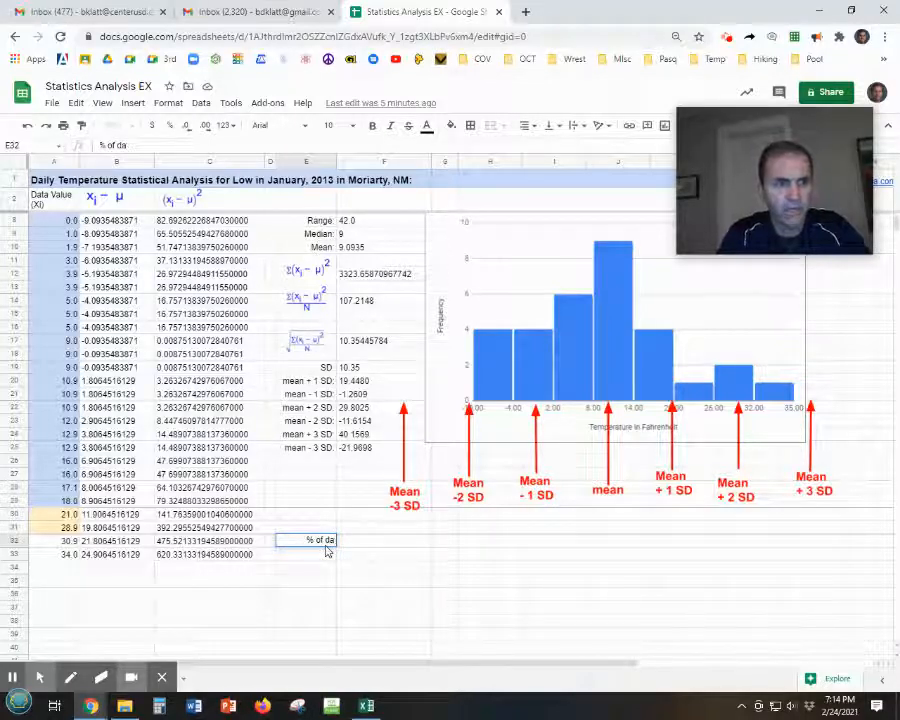
pyautogui.write('ta')
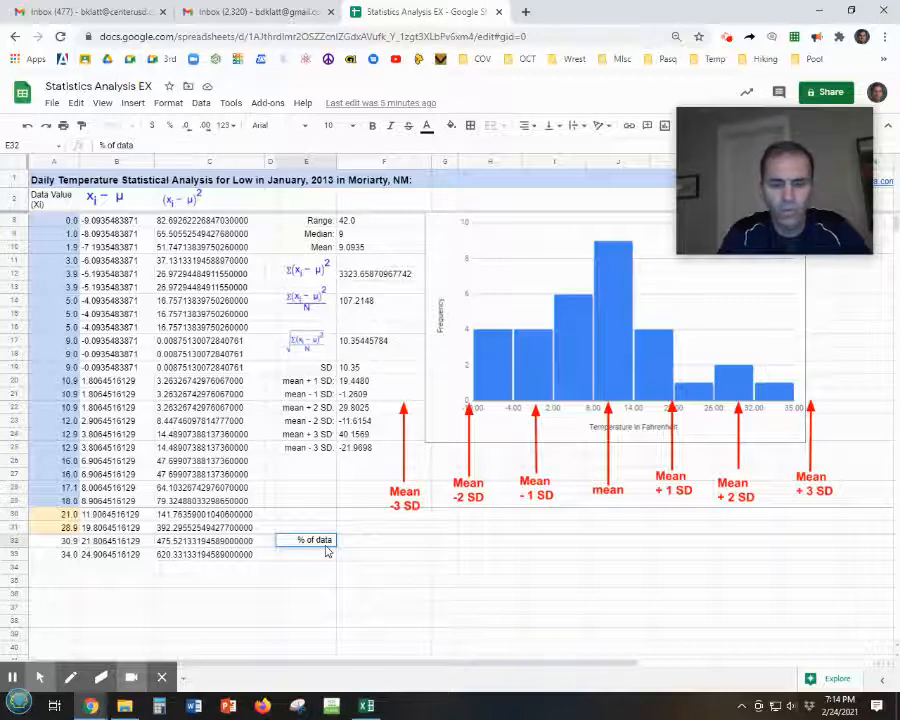
pyautogui.write(' withi')
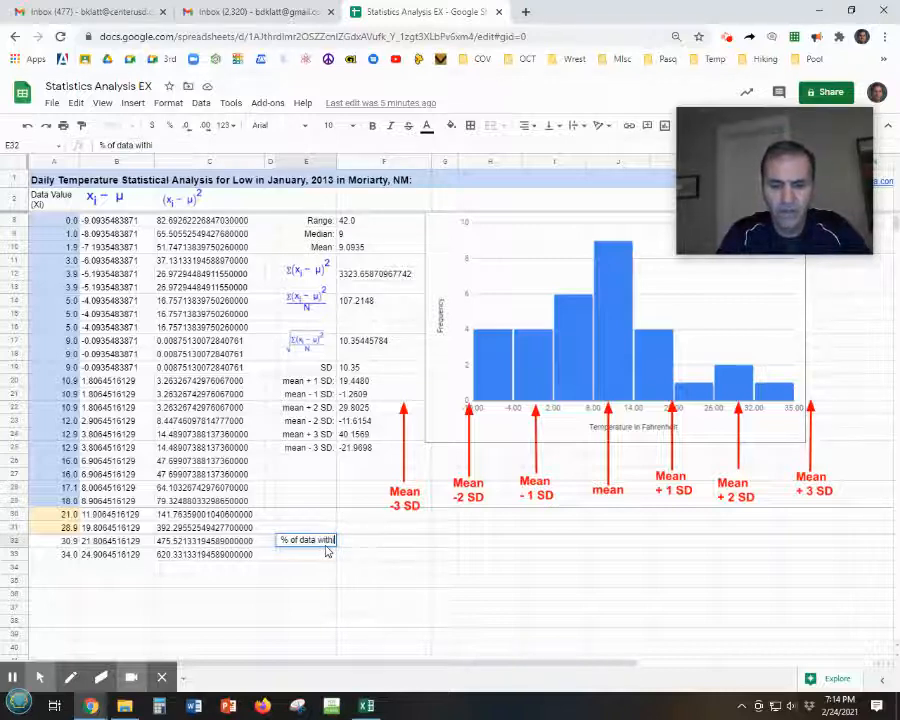
pyautogui.write('n 1')
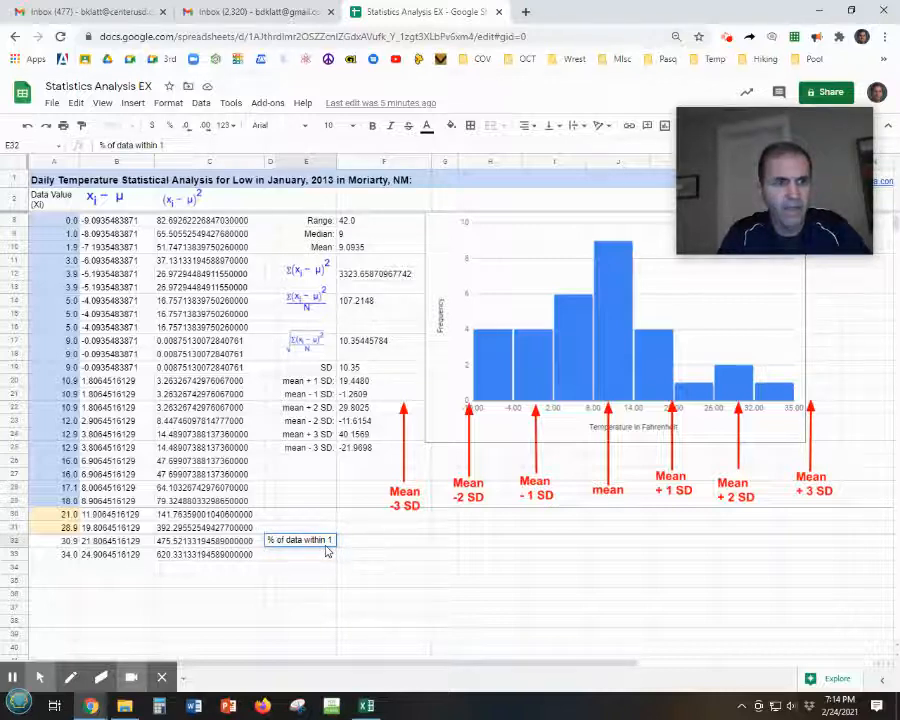
pyautogui.write(' SD')
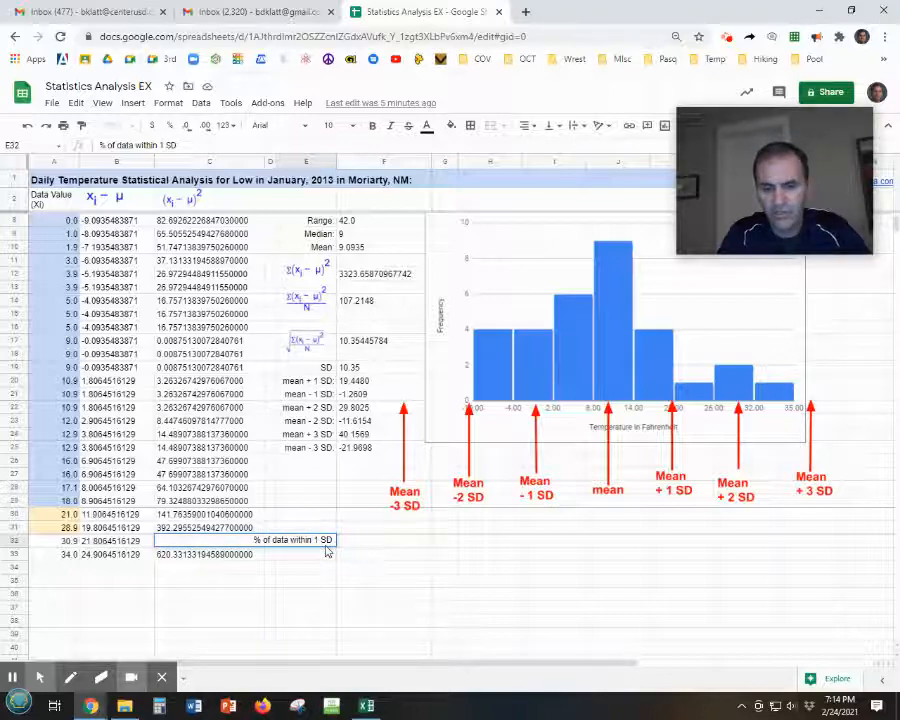
pyautogui.write(' of me')
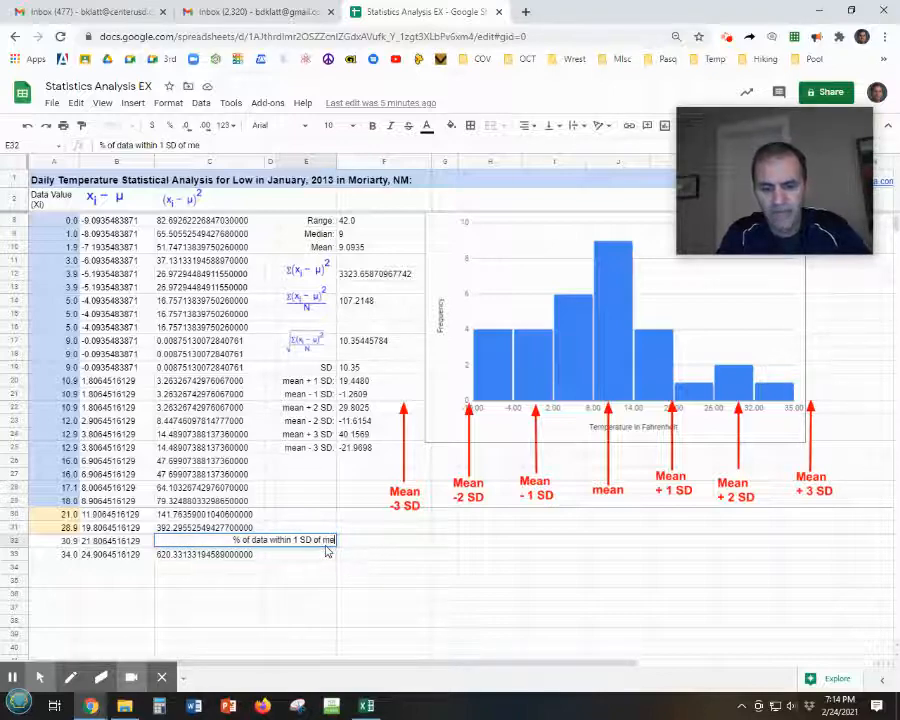
pyautogui.write('an:')
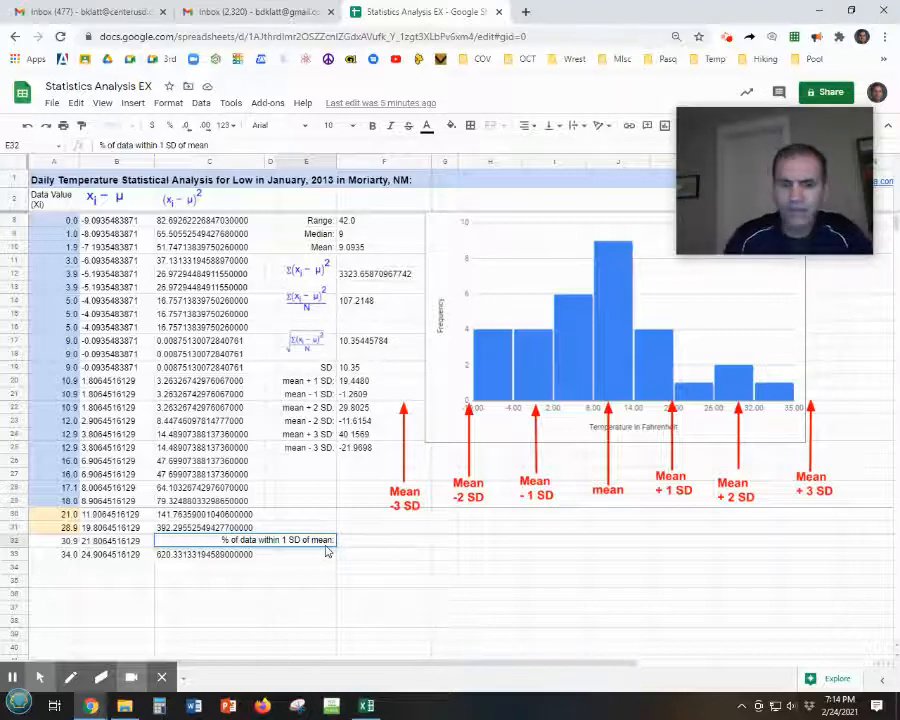
pyautogui.click(445, 607)
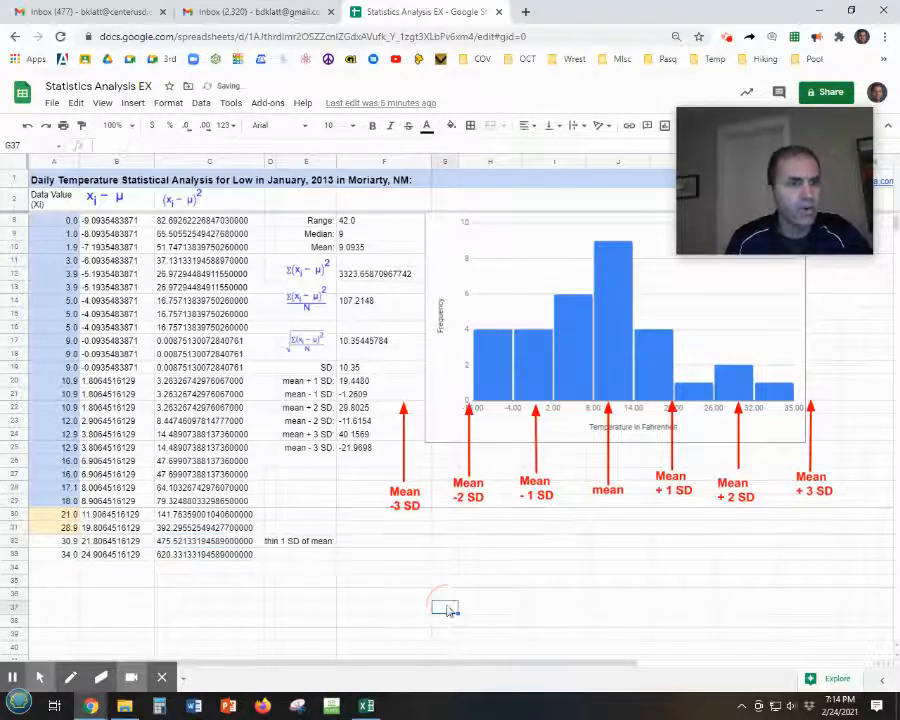
# Try the overflow and clip text wrapping options on the label in cell E32.
pyautogui.click(302, 545)
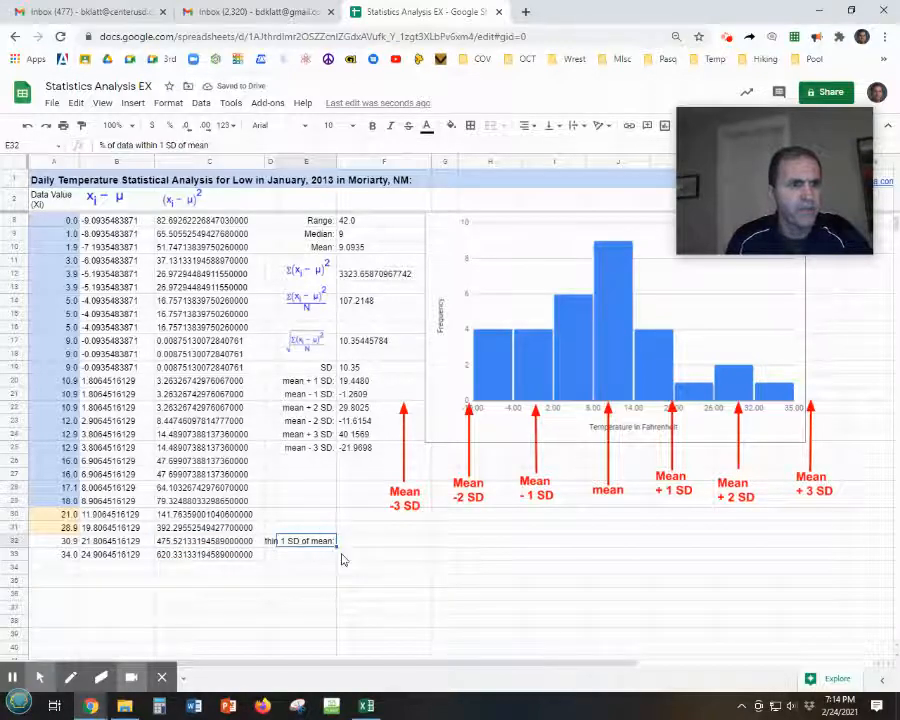
pyautogui.click(584, 127)
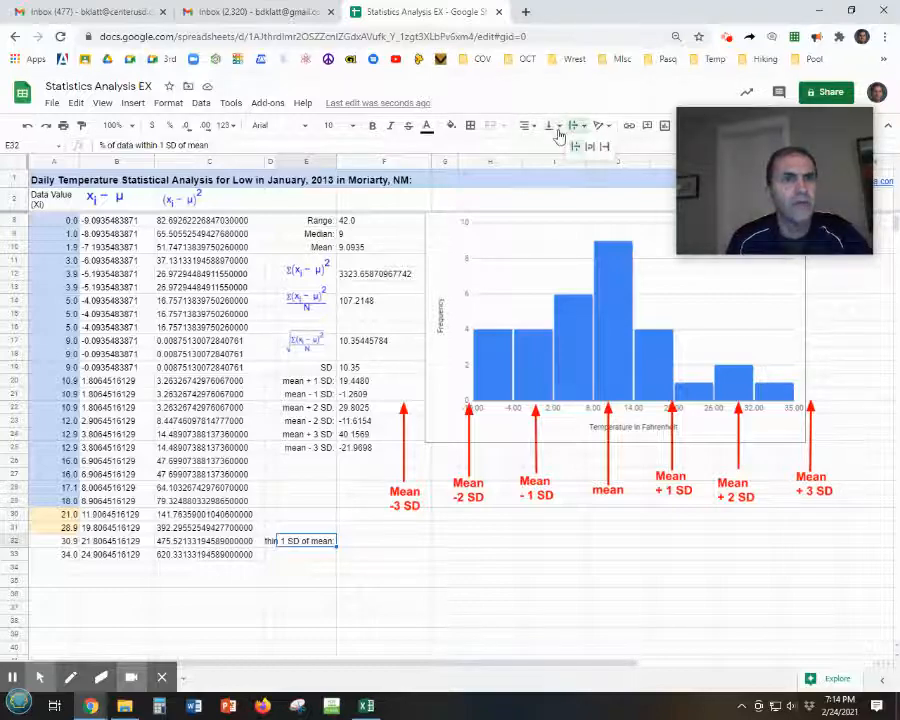
pyautogui.click(555, 128)
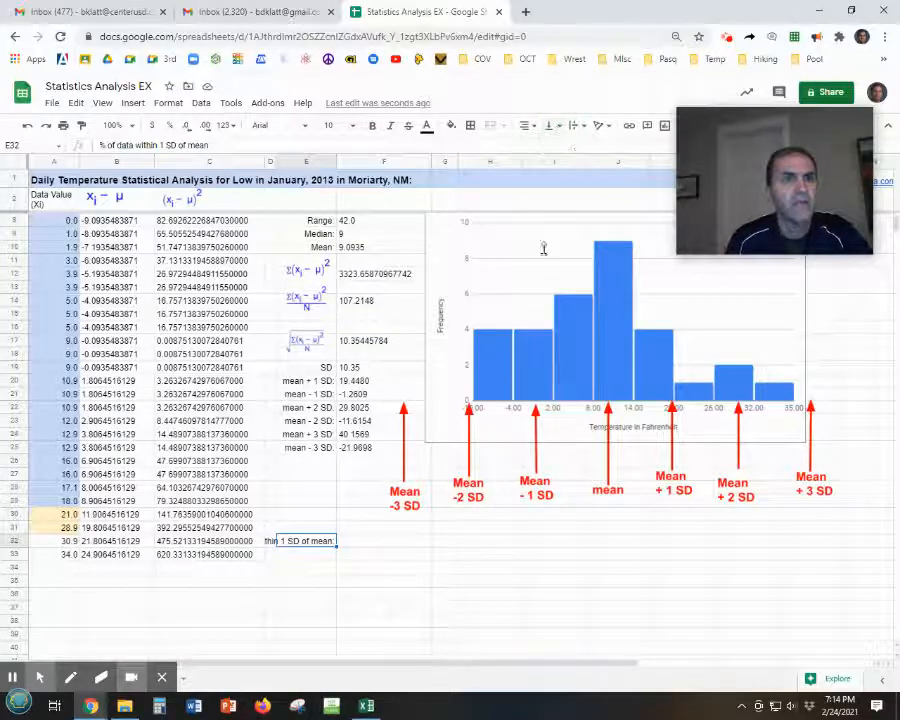
pyautogui.click(577, 127)
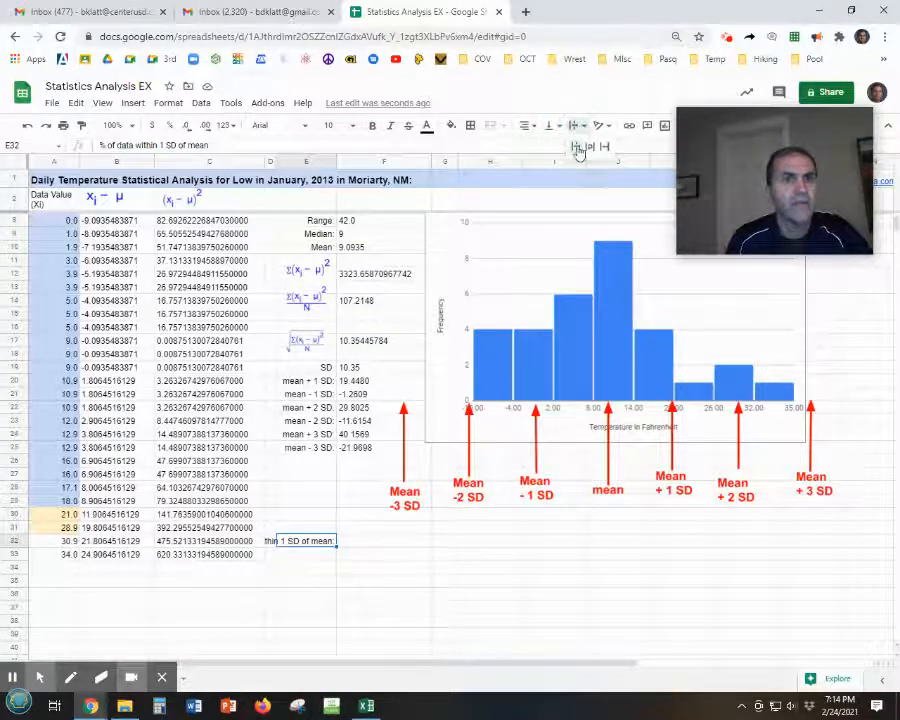
pyautogui.click(578, 148)
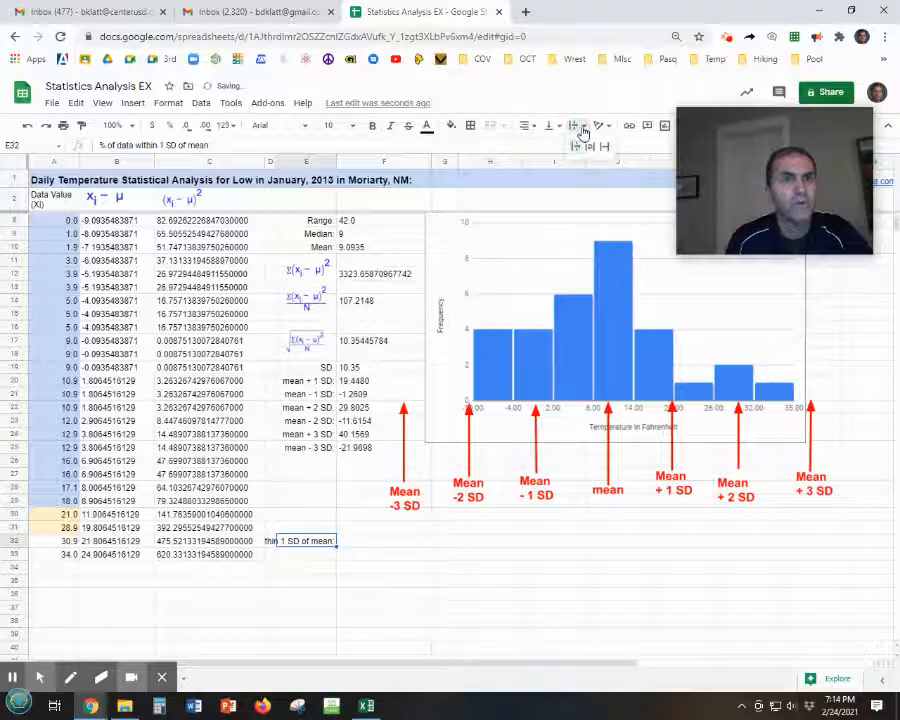
pyautogui.click(578, 125)
pyautogui.click(600, 150)
pyautogui.click(490, 581)
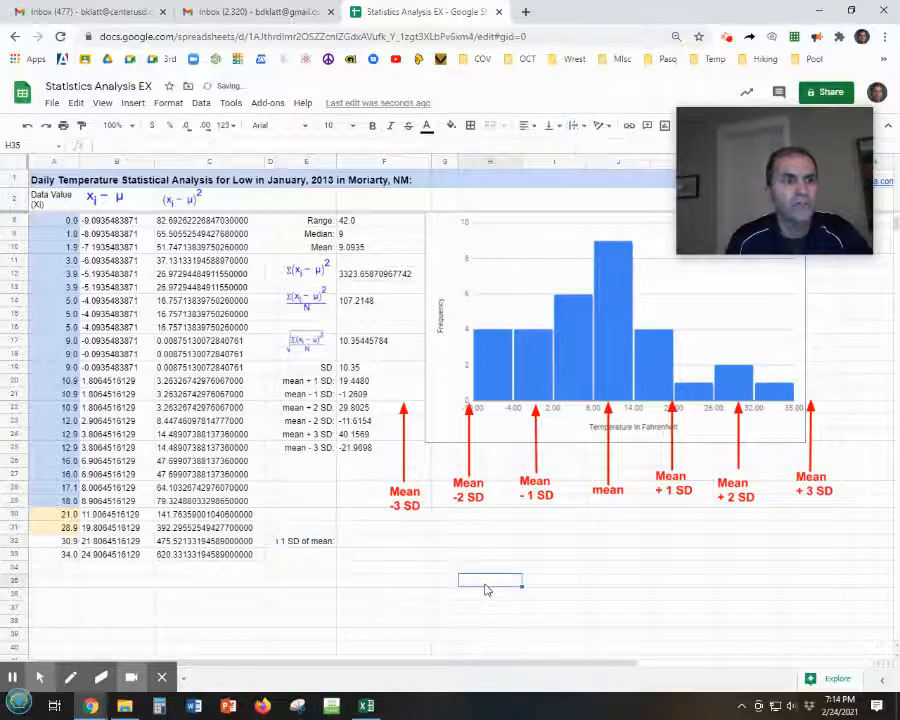
# Align the label in E32 to the top of its cell and set its text wrapping to overflow.
pyautogui.click(323, 541)
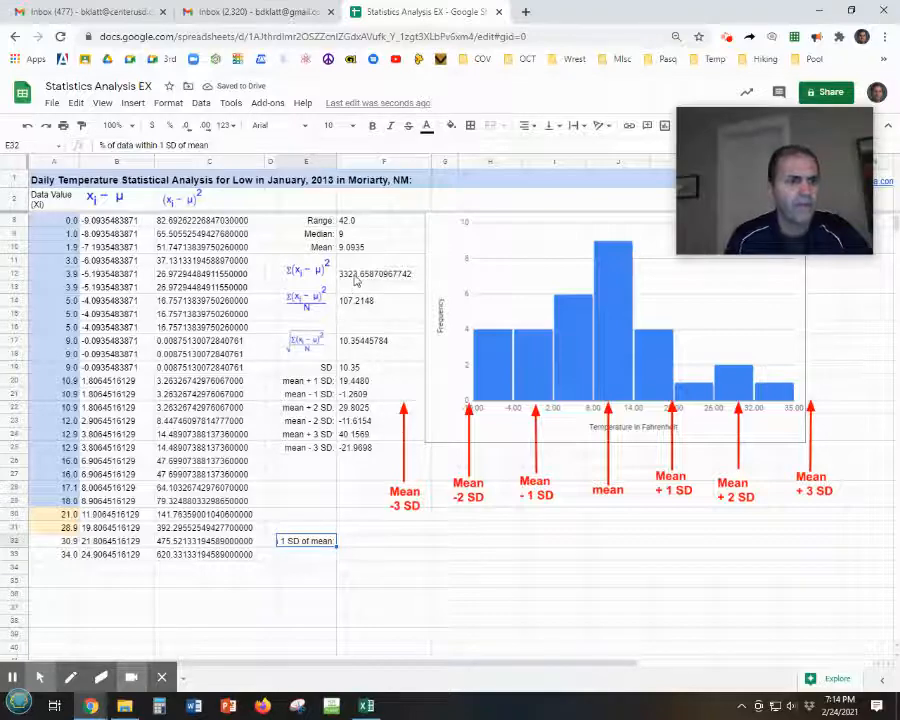
pyautogui.click(560, 132)
pyautogui.click(552, 145)
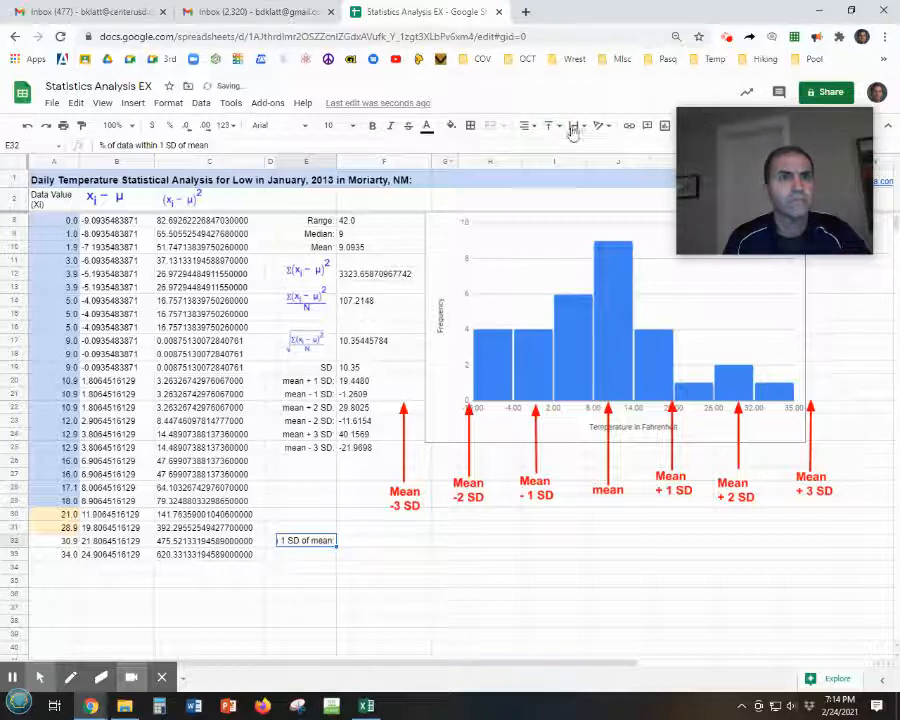
pyautogui.click(574, 125)
pyautogui.click(574, 144)
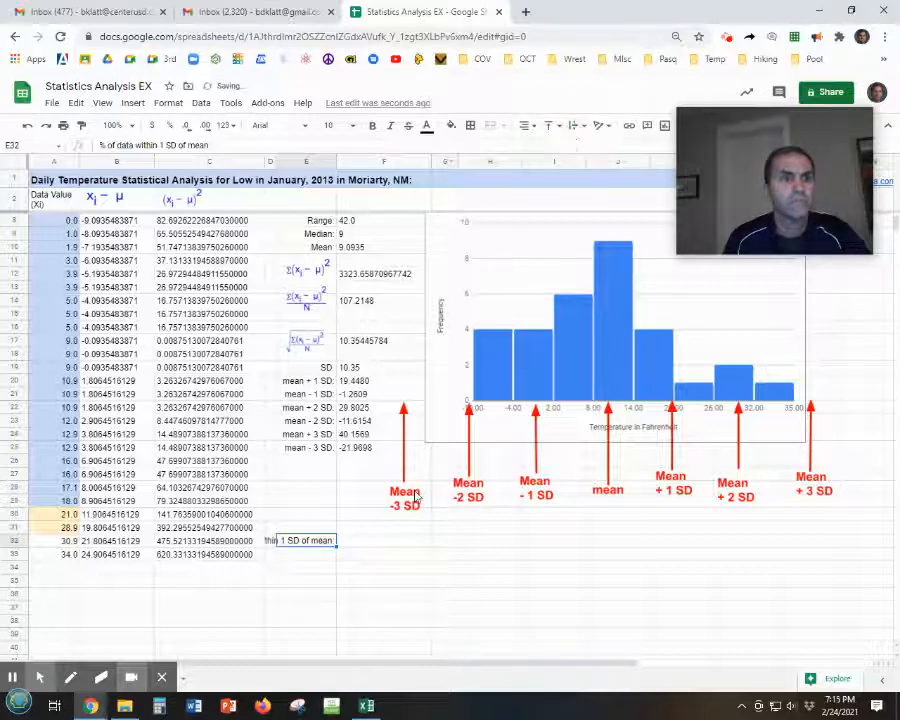
pyautogui.click(408, 568)
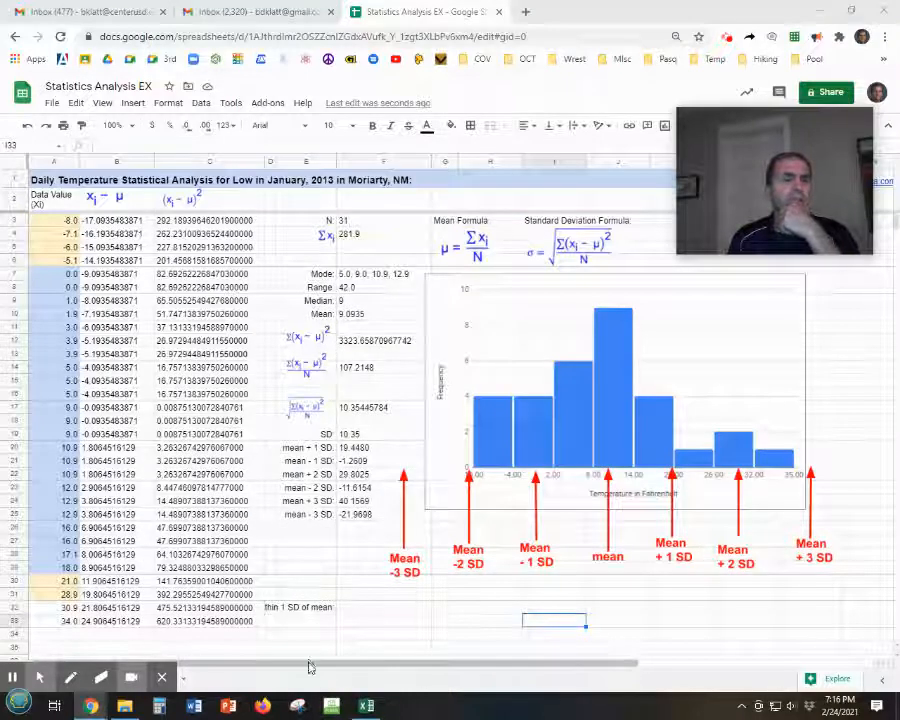
# Move the label "% of data within 1 SD of mean:" from E32 to G32.
pyautogui.rightClick(310, 612)
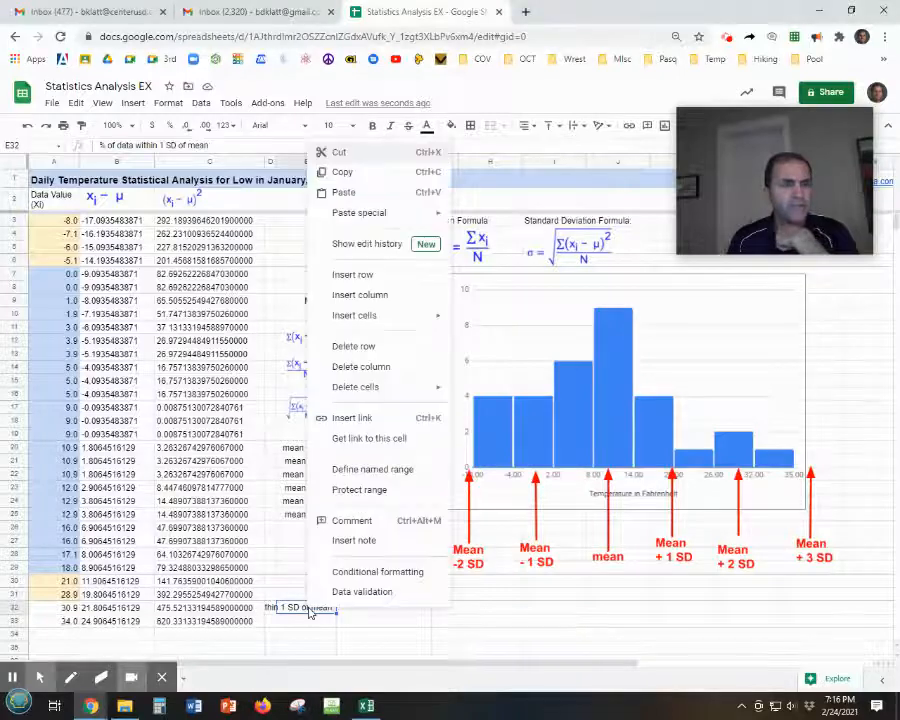
pyautogui.click(344, 154)
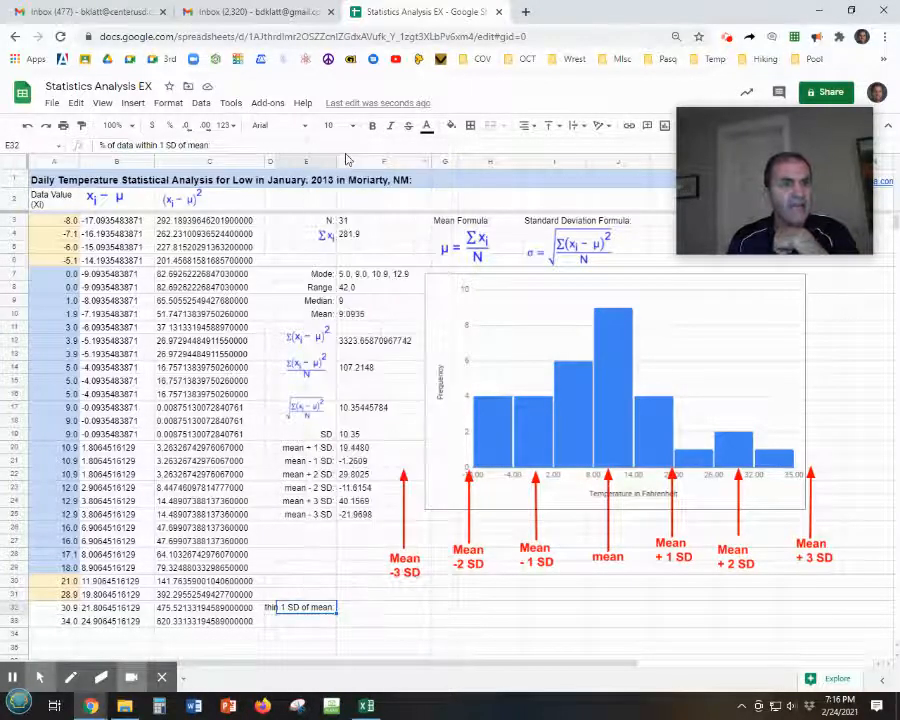
pyautogui.rightClick(441, 611)
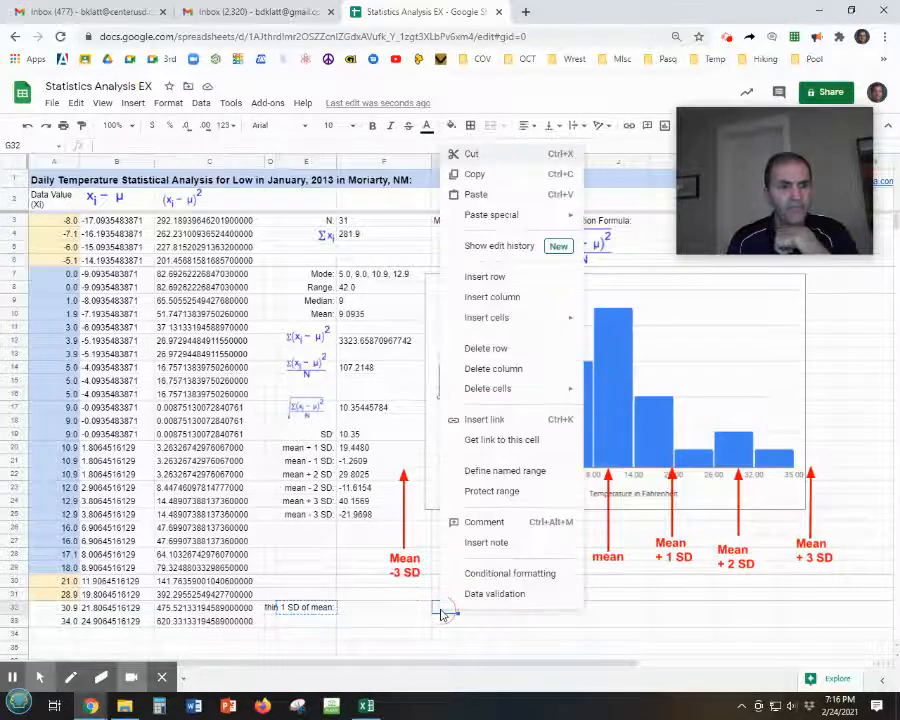
pyautogui.click(478, 196)
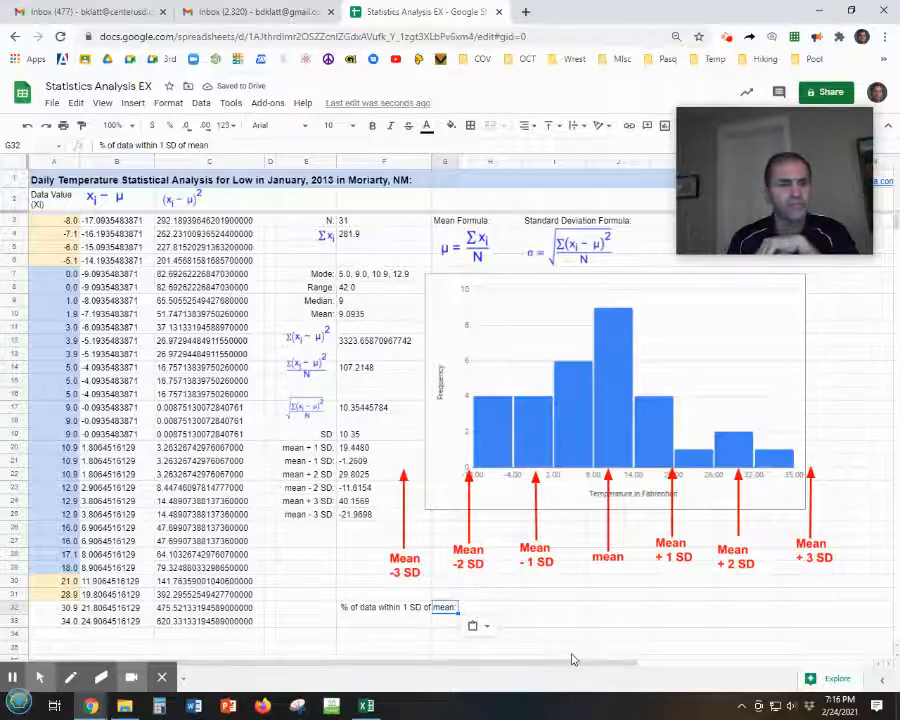
# Copy the one-standard-deviation percentage label from G32 into G33 below it.
pyautogui.rightClick(443, 612)
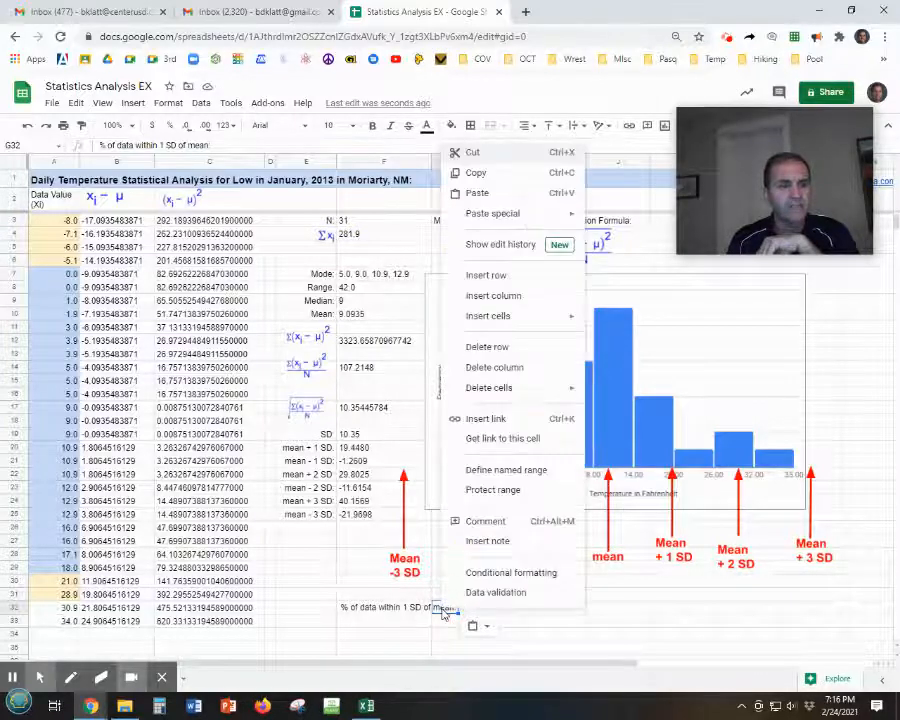
pyautogui.click(475, 177)
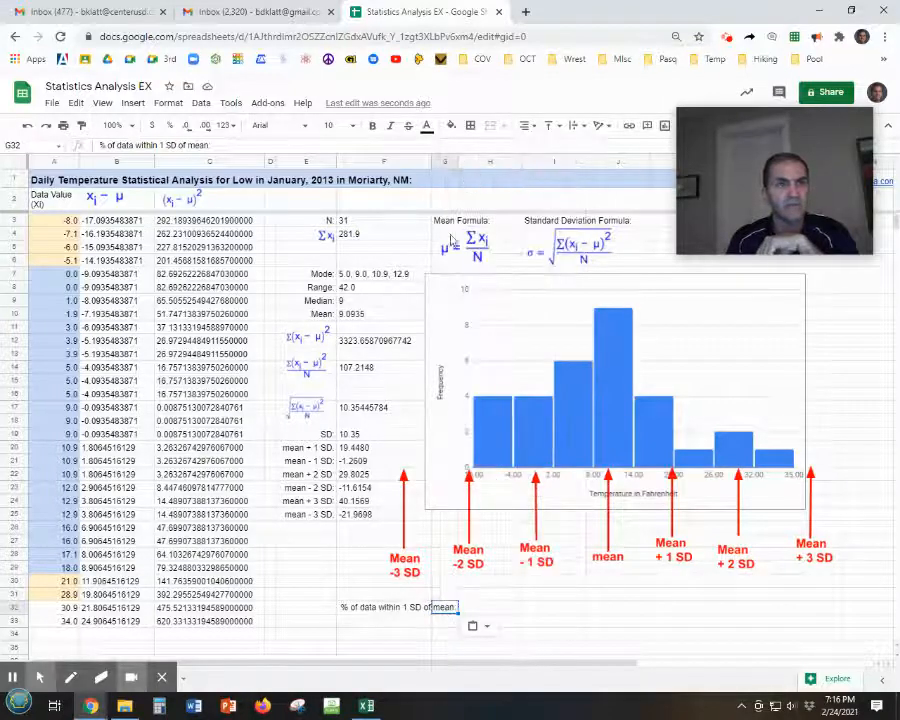
pyautogui.rightClick(441, 630)
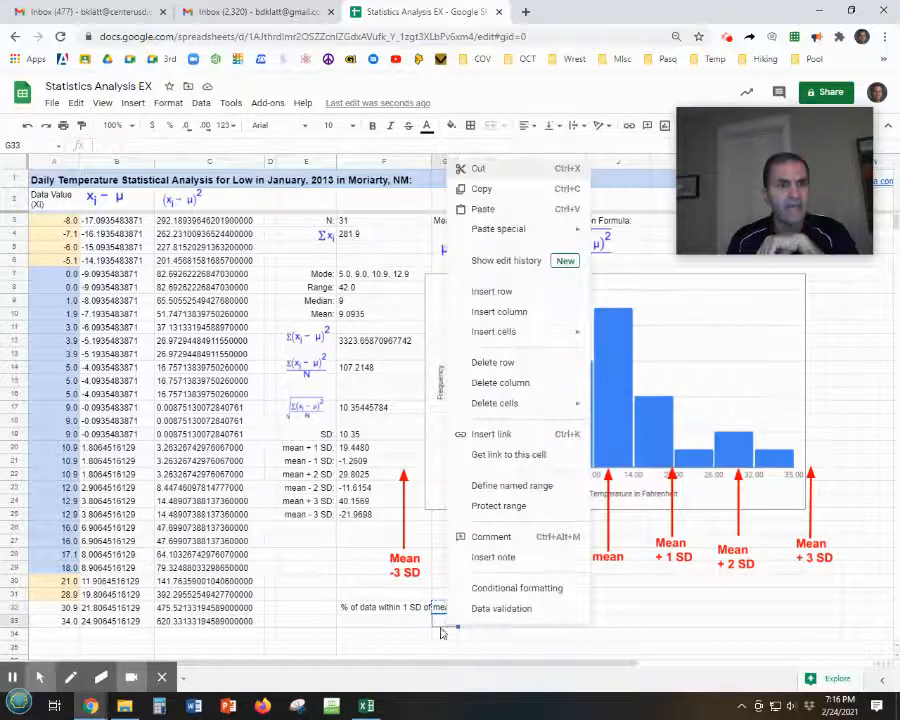
pyautogui.click(490, 209)
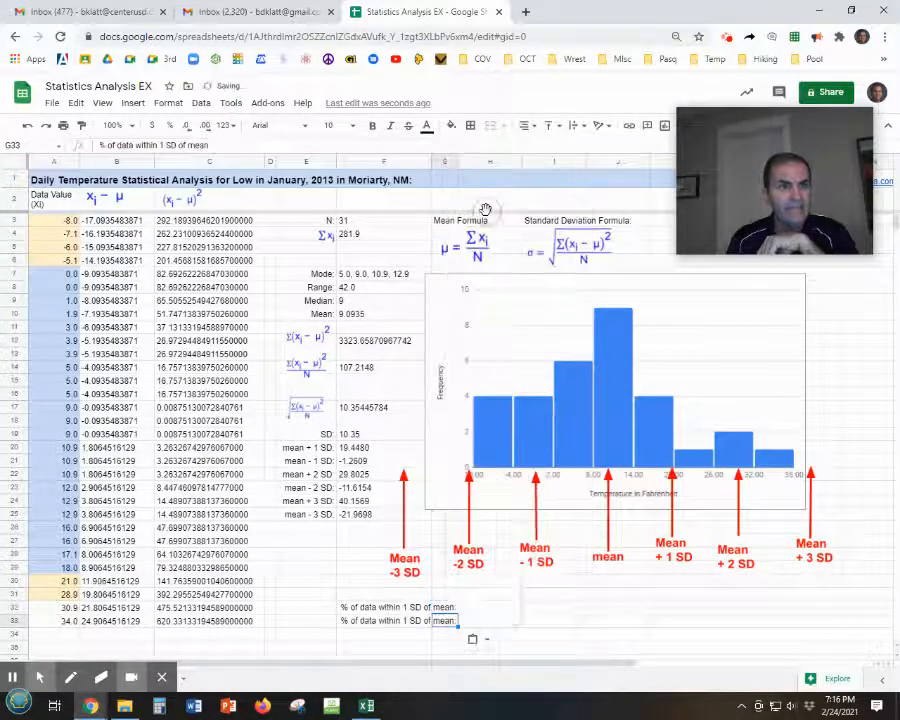
pyautogui.click(411, 623)
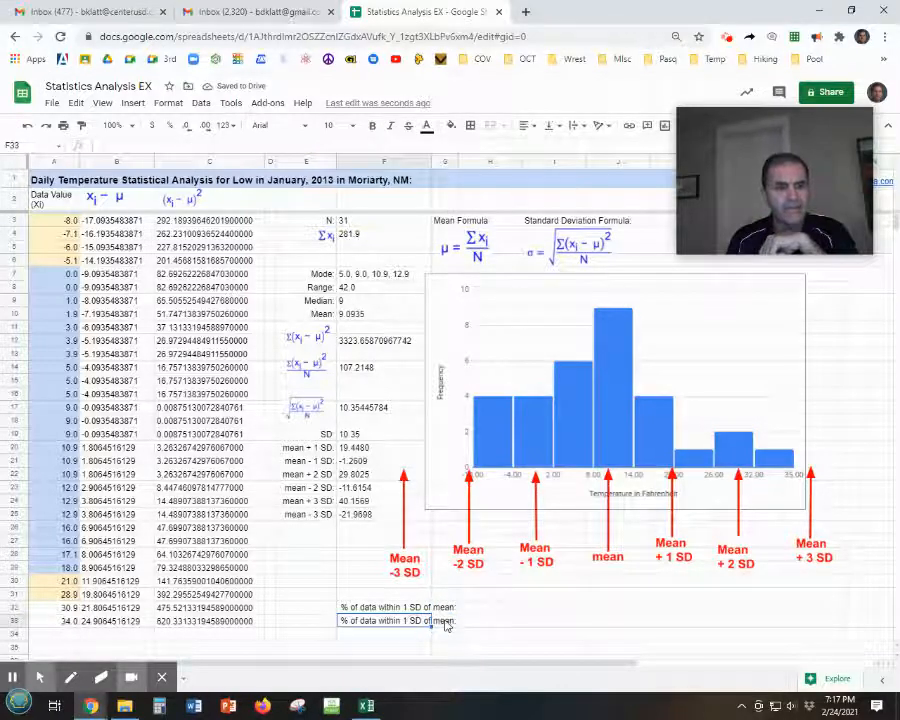
# Change the label in G33 to "% of data within 2 SD of mean:".
pyautogui.click(446, 624)
pyautogui.doubleClick(441, 626)
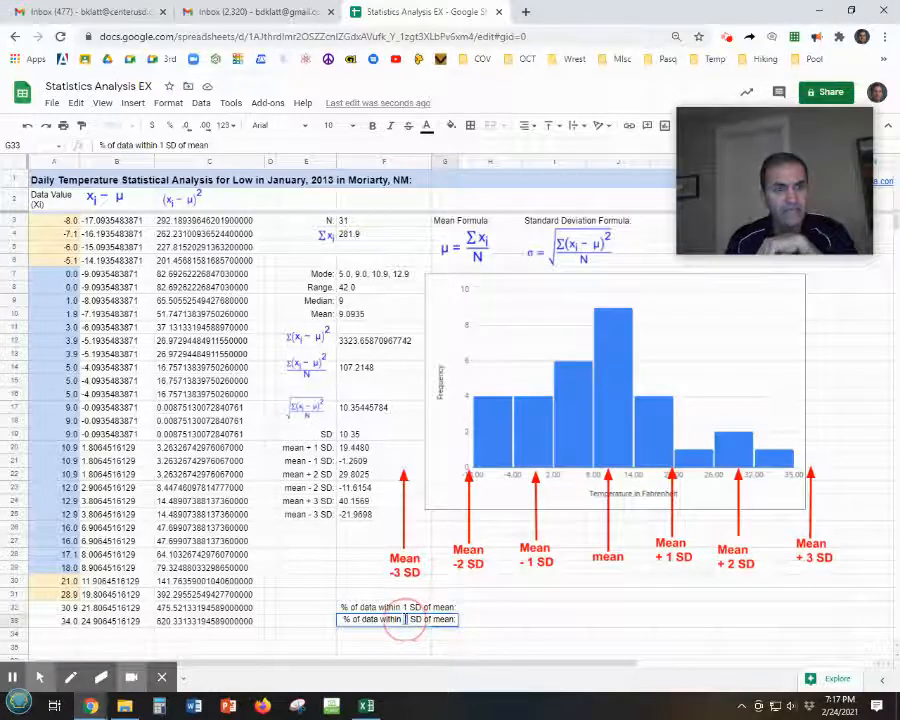
pyautogui.click(545, 622)
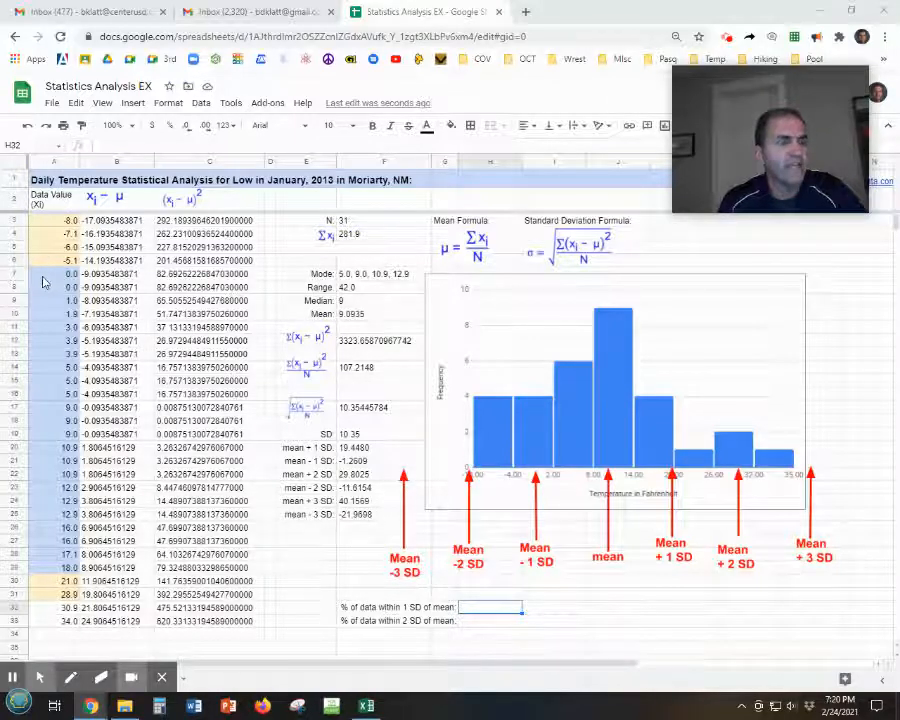
# Enter the formula =(23/31)*100 in H32 for the percentage of data within one standard deviation of the mean.
pyautogui.doubleClick(493, 609)
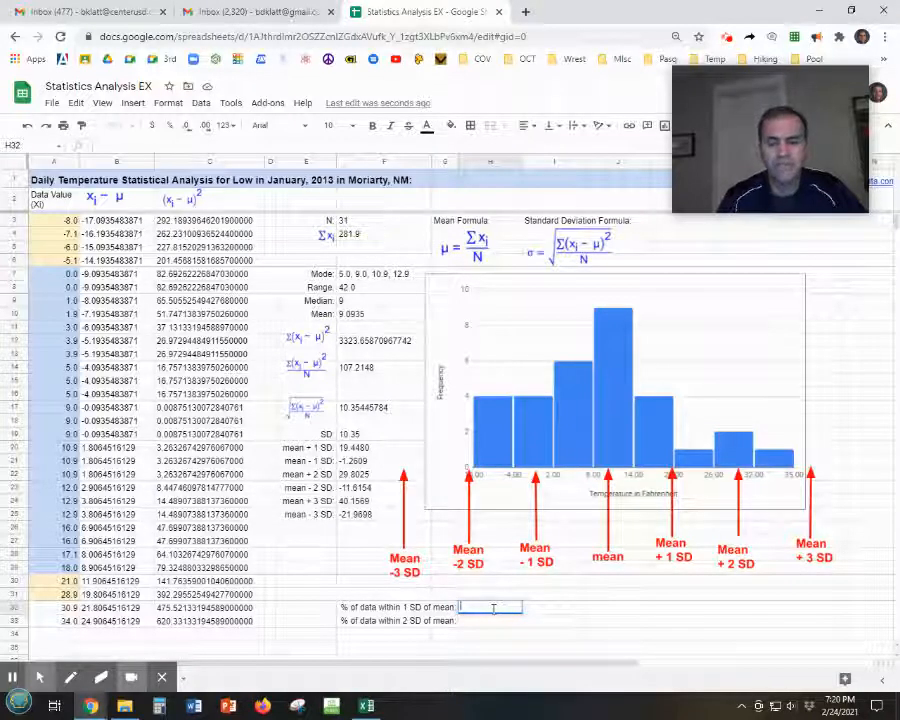
pyautogui.write('=(')
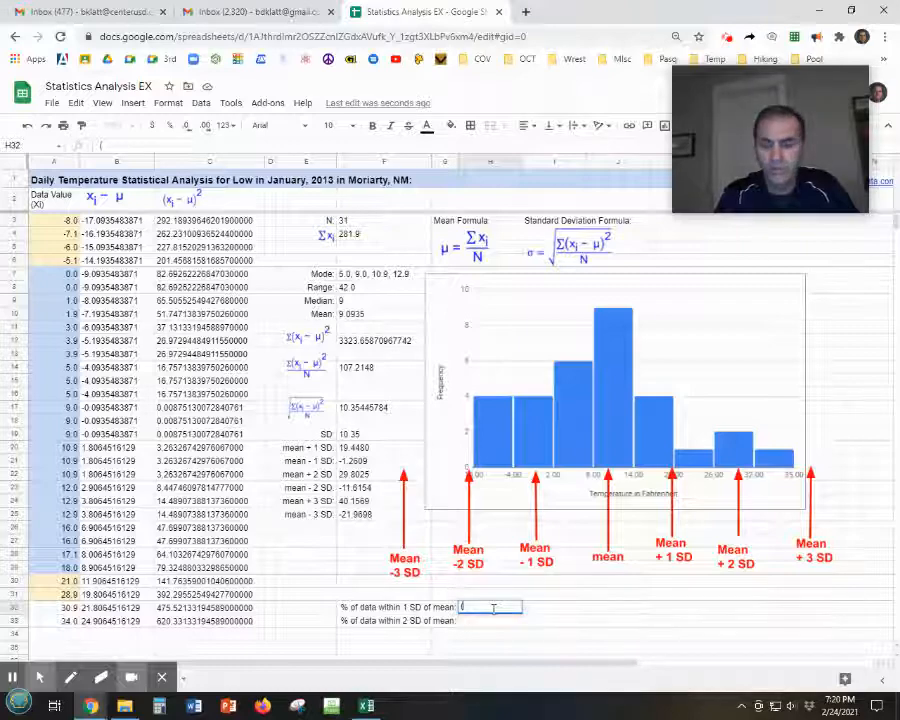
pyautogui.press('BackSpace')
pyautogui.write('=')
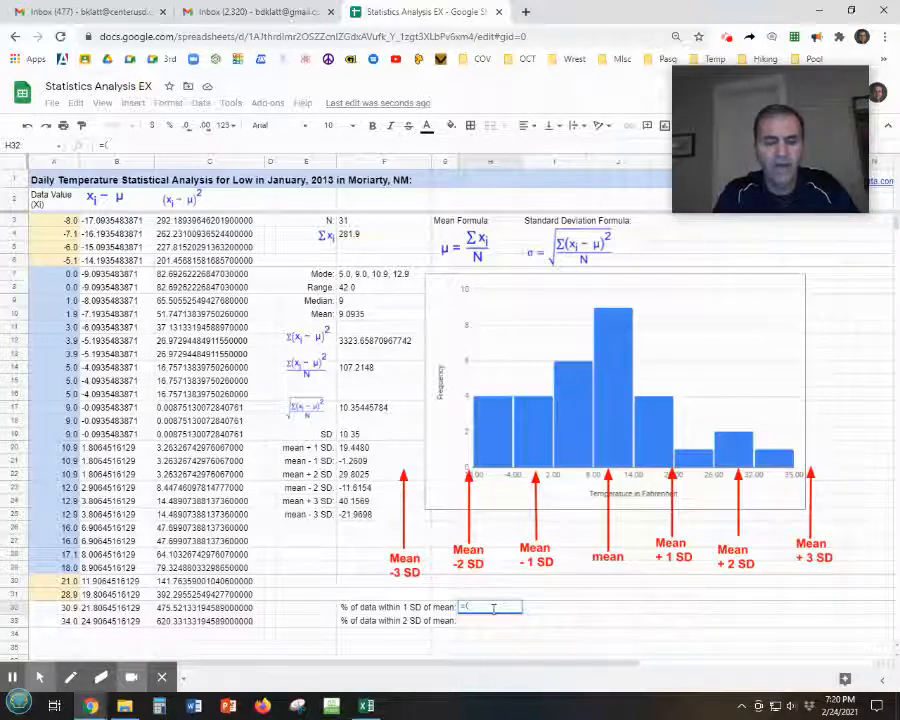
pyautogui.write('23')
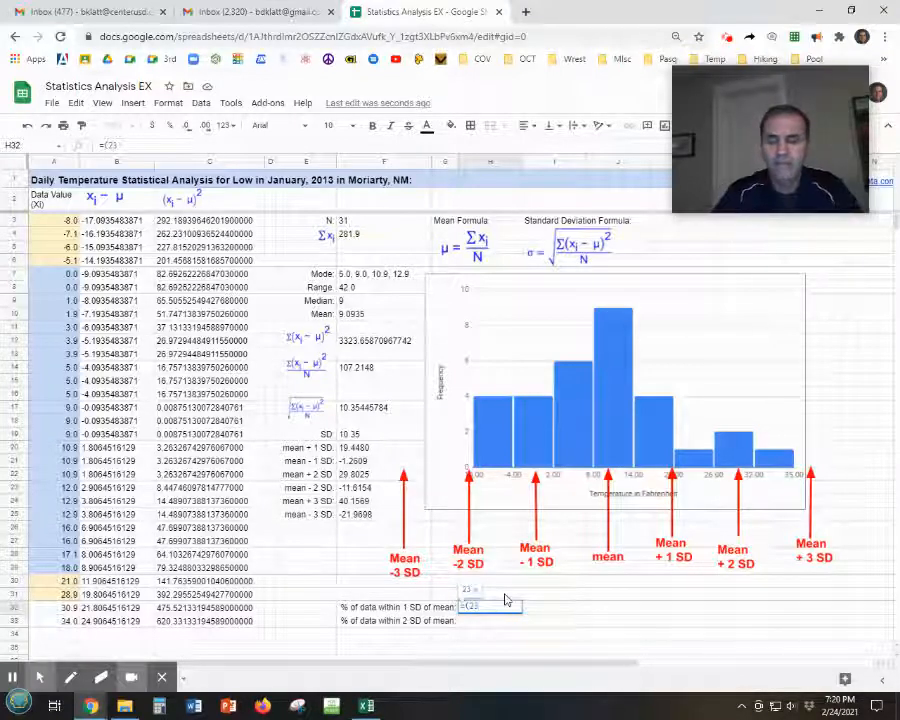
pyautogui.write('/')
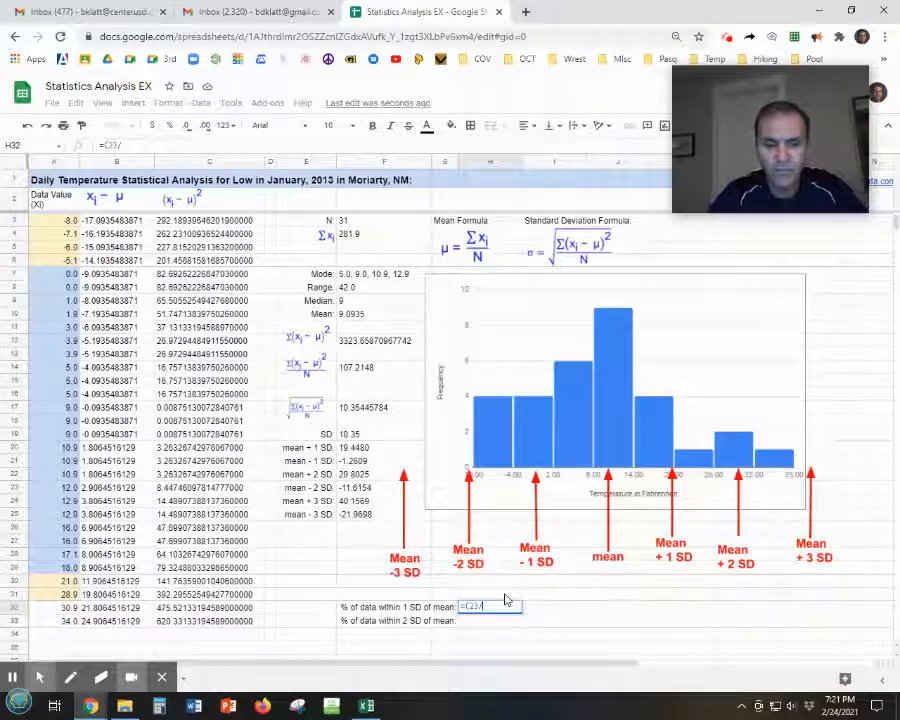
pyautogui.write('31')
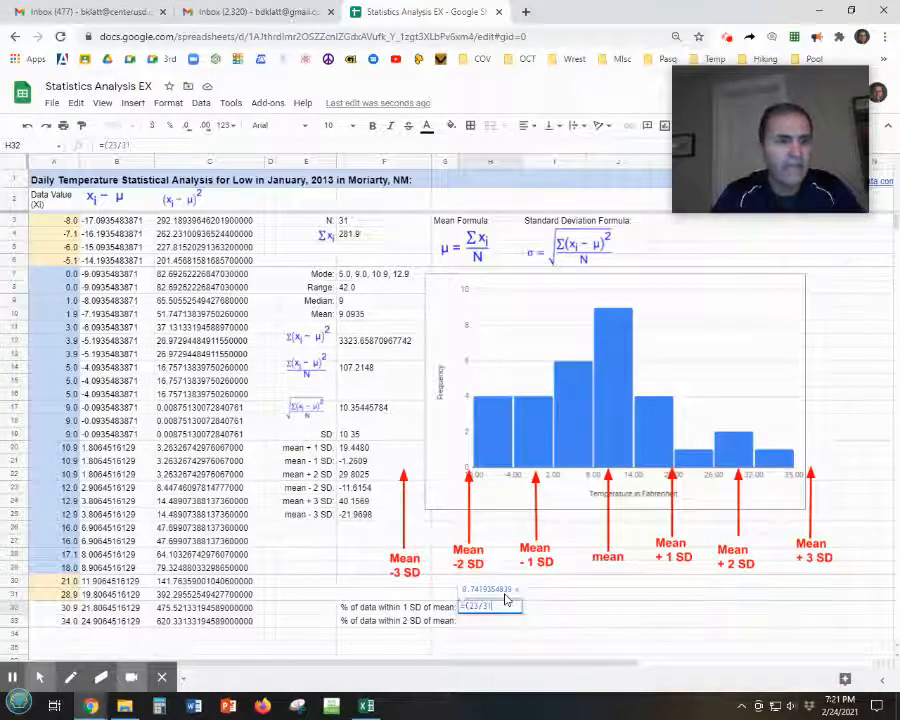
pyautogui.write(')')
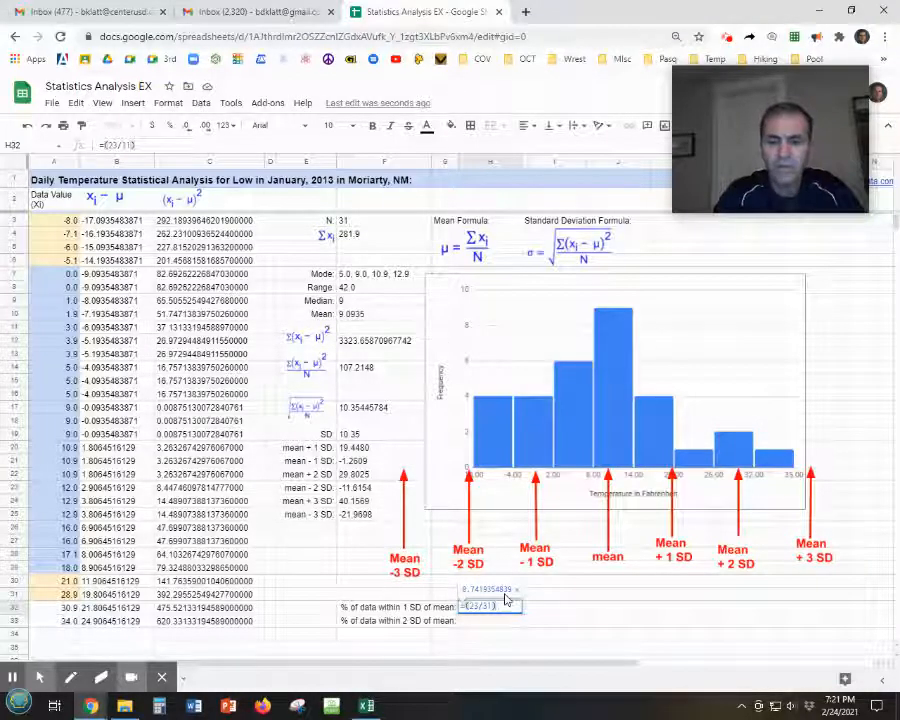
pyautogui.write('*')
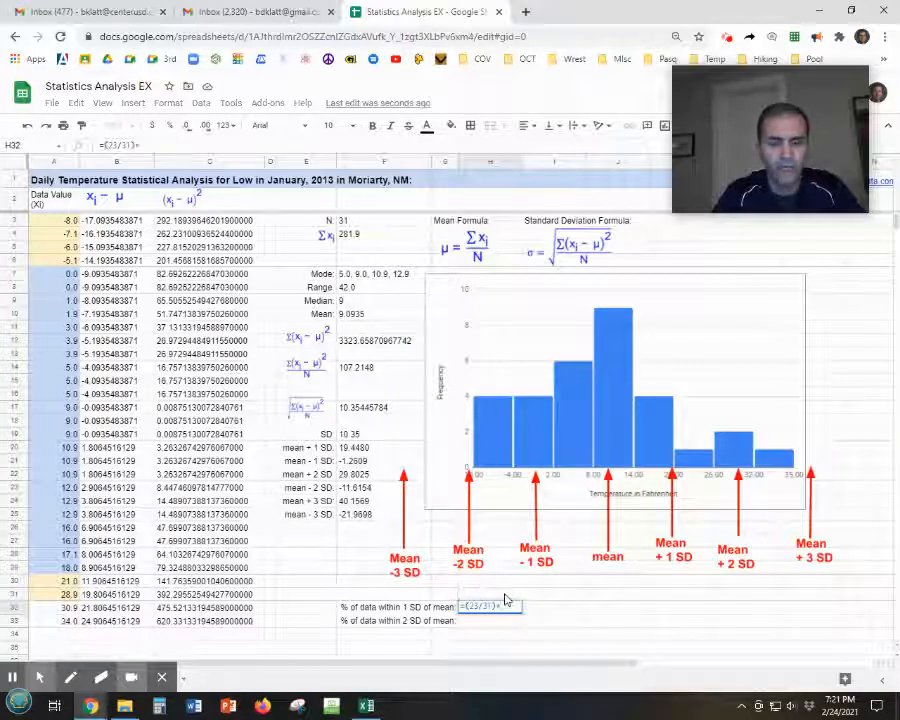
pyautogui.write('100')
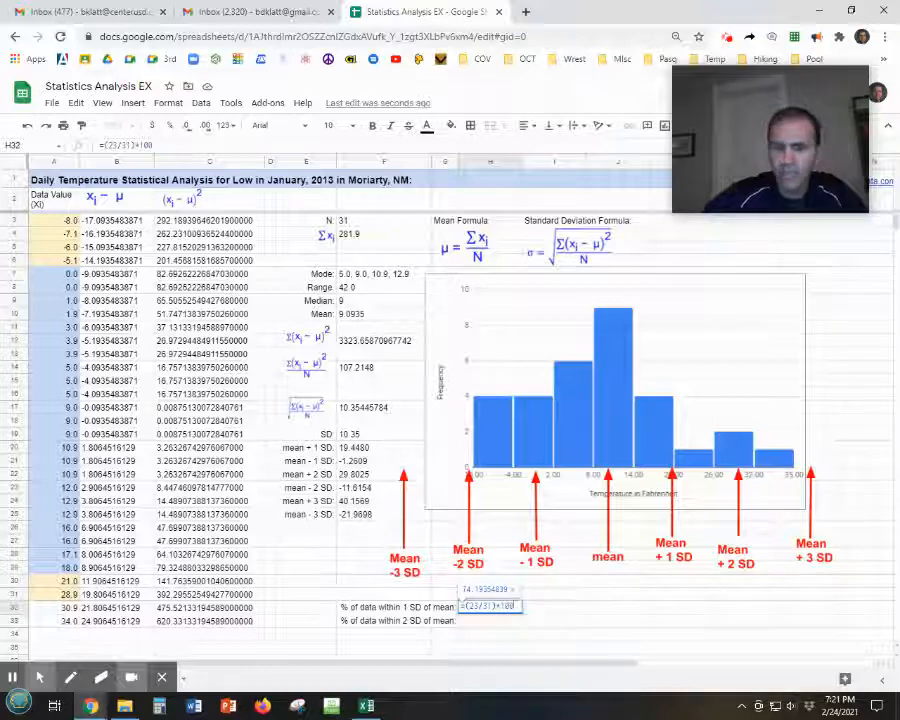
pyautogui.press('Return')
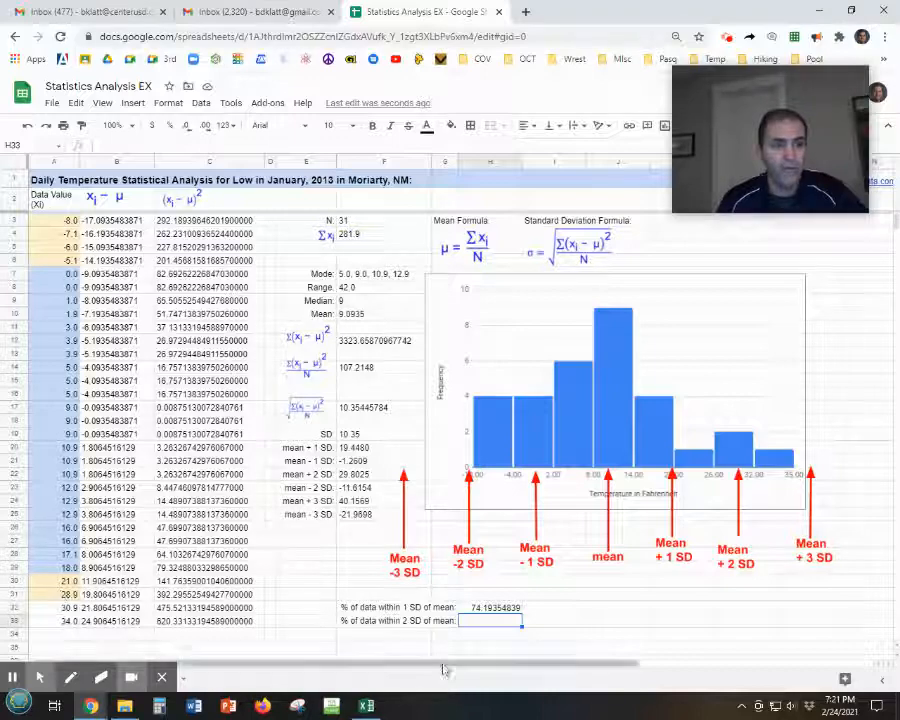
# Enter the formula =(29/31)*100 in H33 for the percentage of data within two standard deviations of the mean.
pyautogui.doubleClick(479, 619)
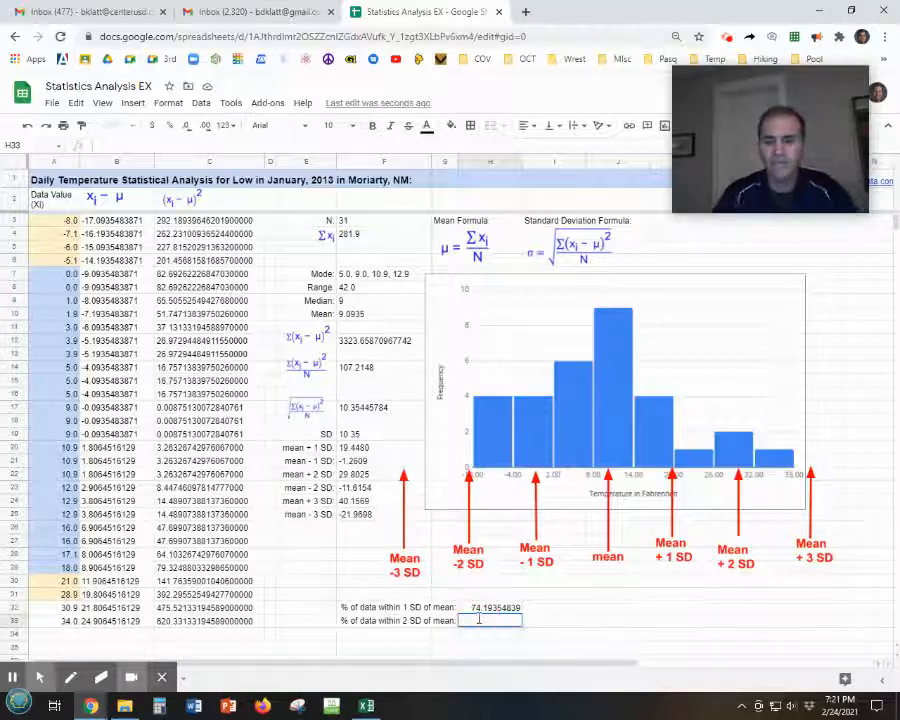
pyautogui.write('=')
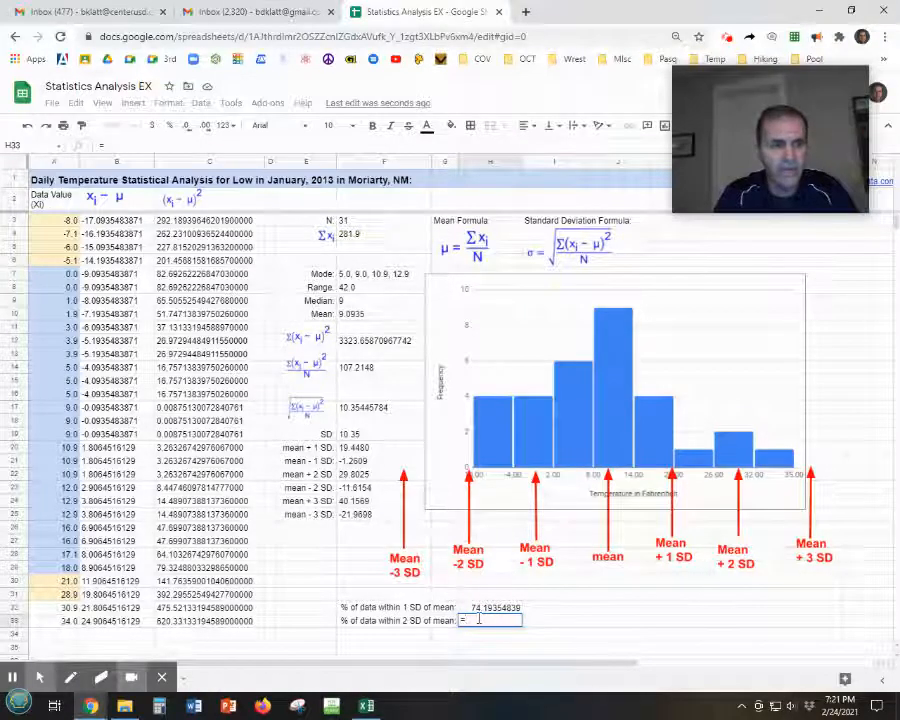
pyautogui.write('(')
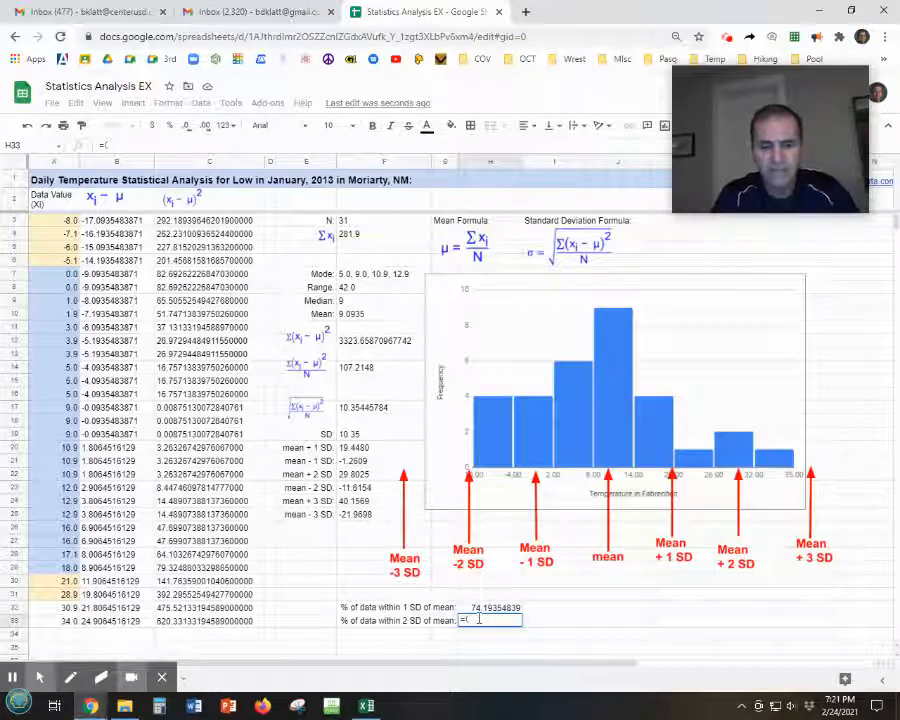
pyautogui.write('2')
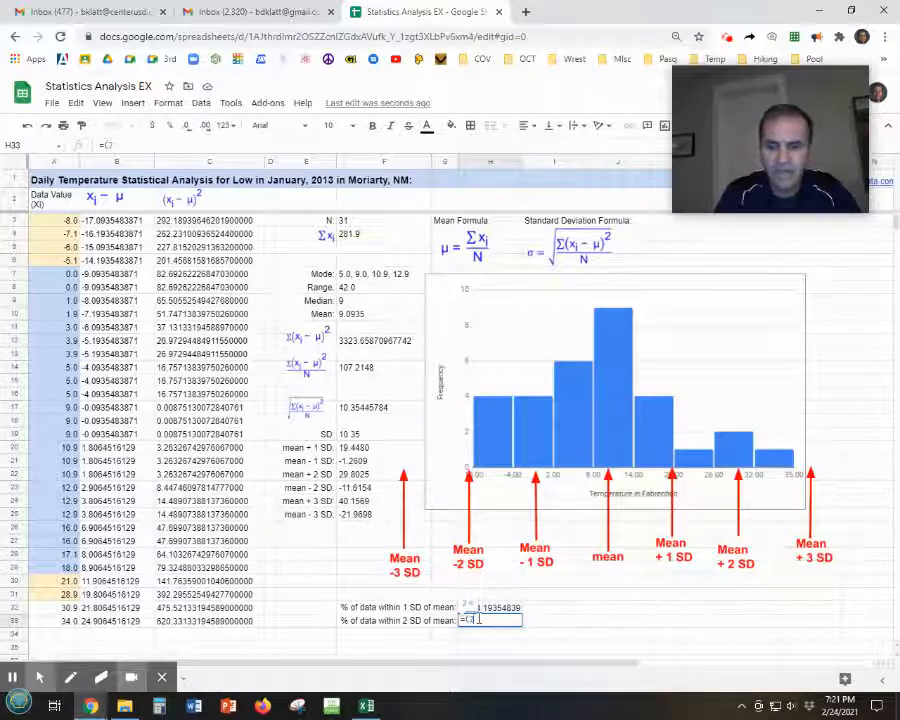
pyautogui.write('9/31)')
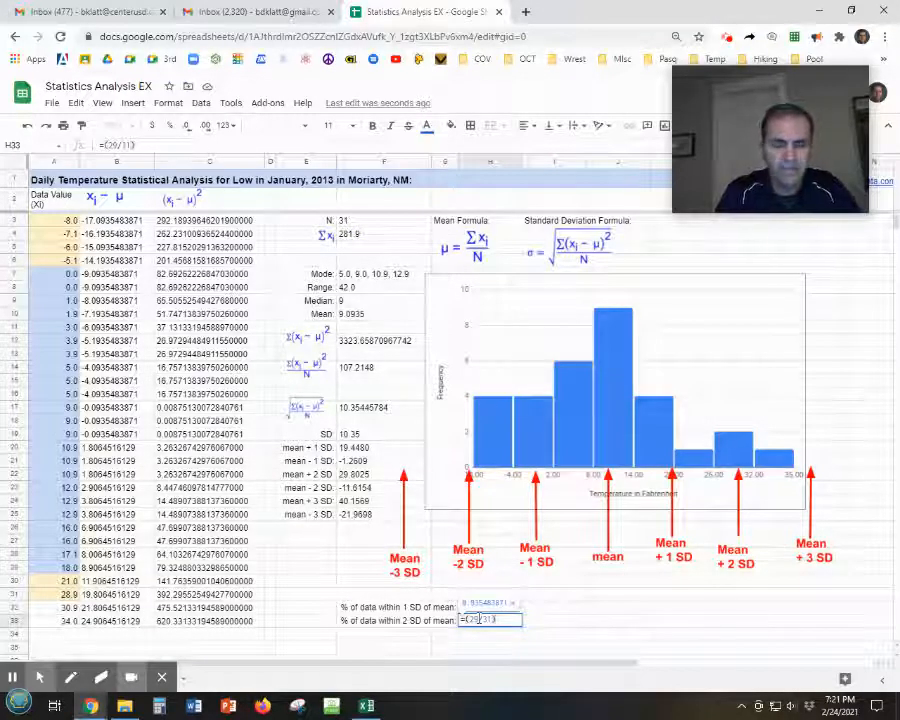
pyautogui.write('*100')
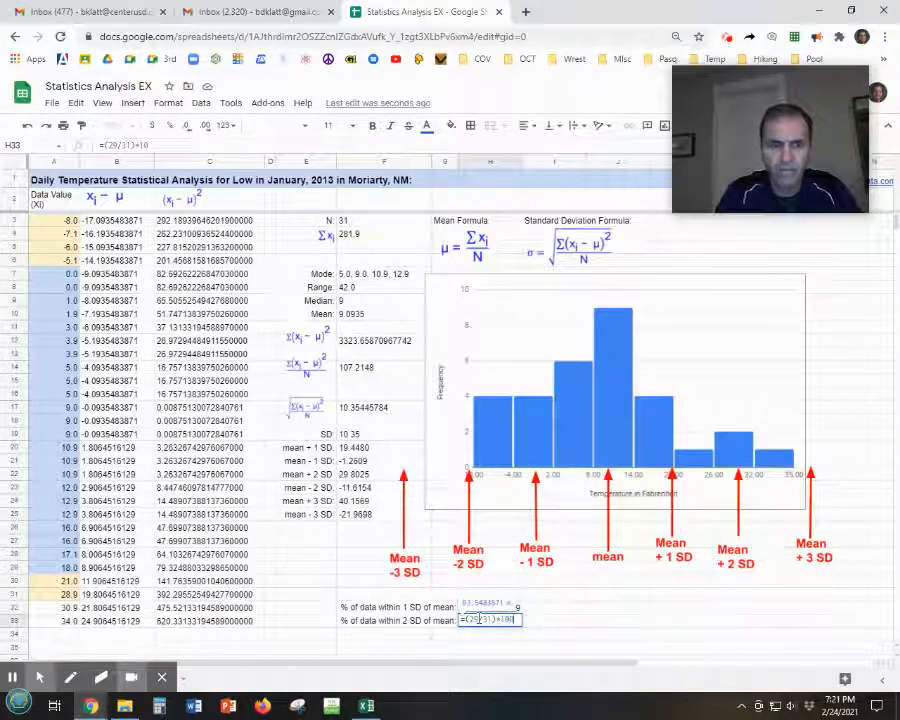
pyautogui.press('Return')
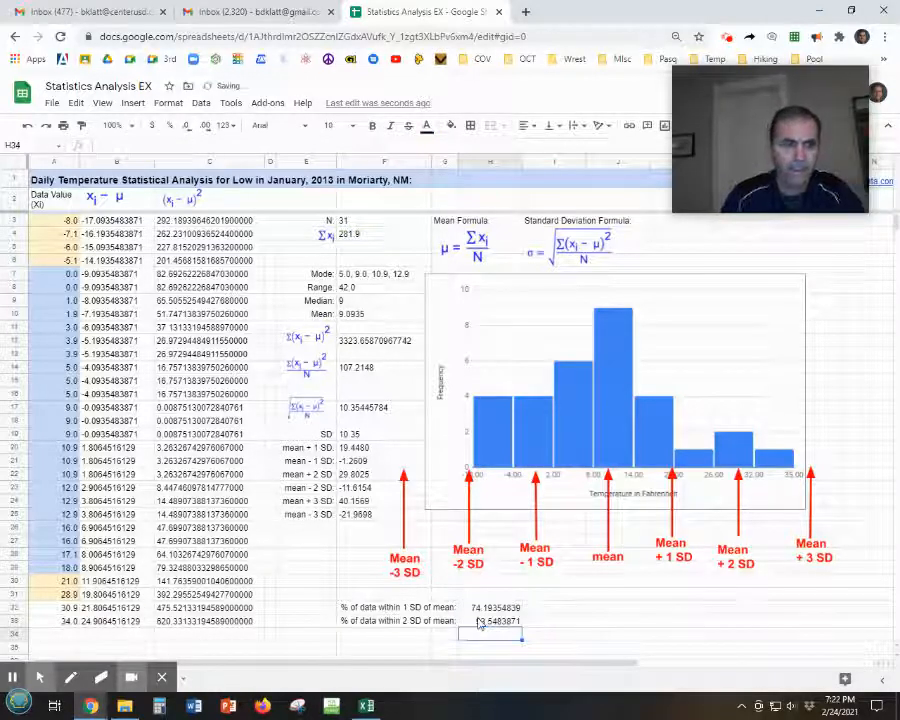
pyautogui.click(590, 610)
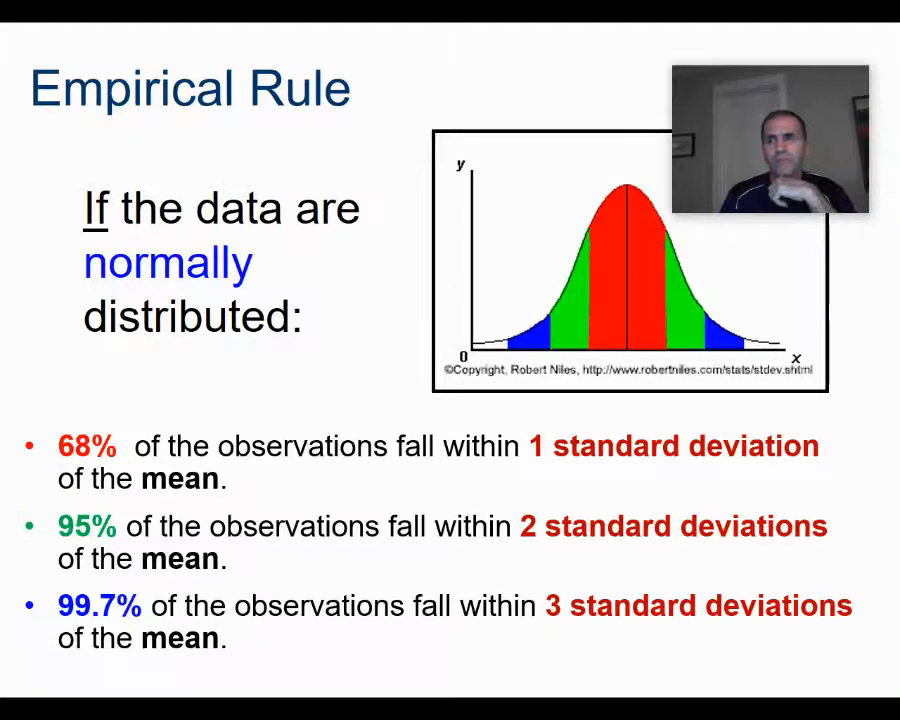
# Switch from the Empirical Rule slide back to the spreadsheet and display the percentages in H32:H33 without decimal places.
pyautogui.hotkey('alt', 'Tab')
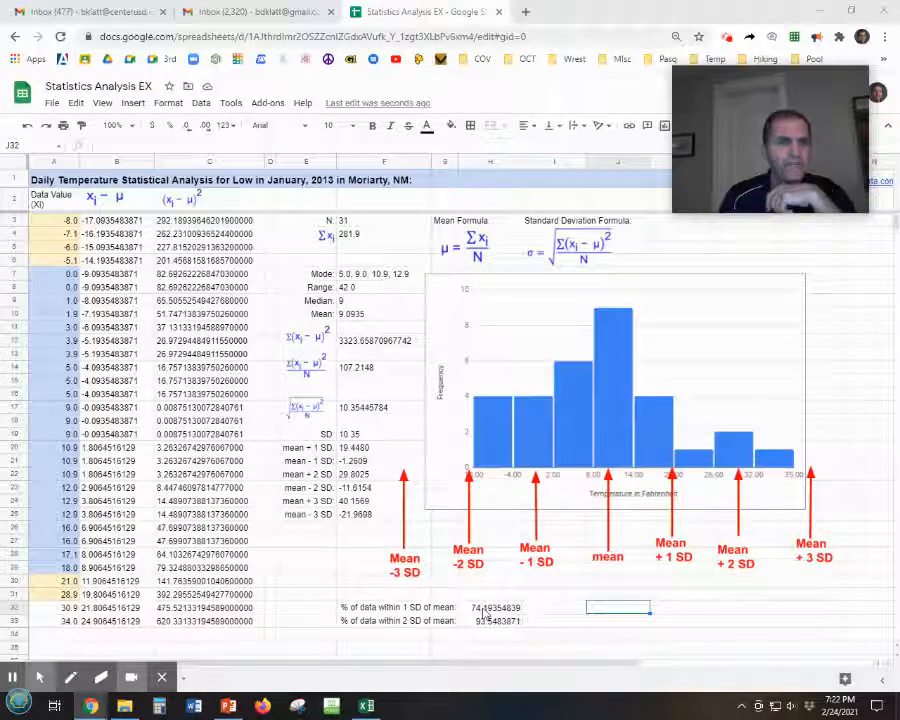
pyautogui.moveTo(484, 607); pyautogui.dragTo(489, 624)
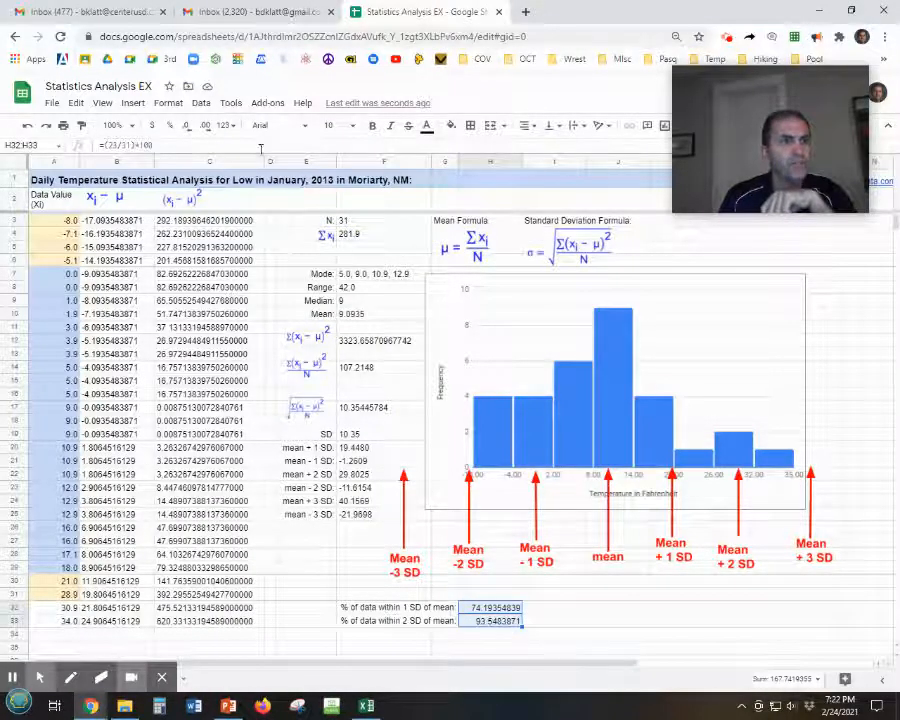
pyautogui.click(187, 126)
pyautogui.click(187, 126)
pyautogui.click(187, 126)
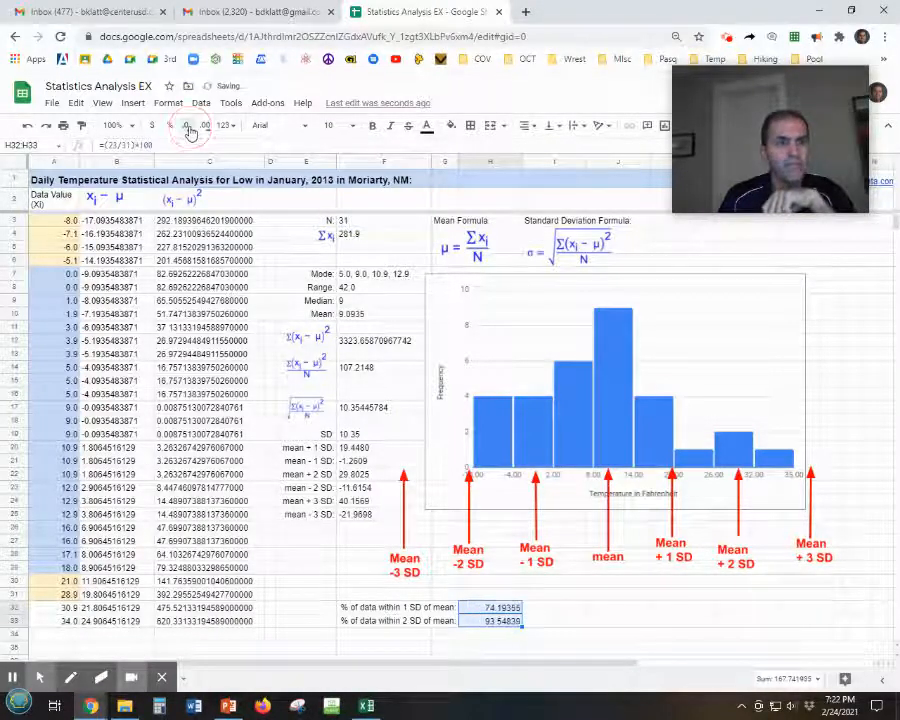
pyautogui.click(188, 127)
pyautogui.click(189, 128)
pyautogui.click(187, 127)
pyautogui.click(187, 127)
pyautogui.click(187, 127)
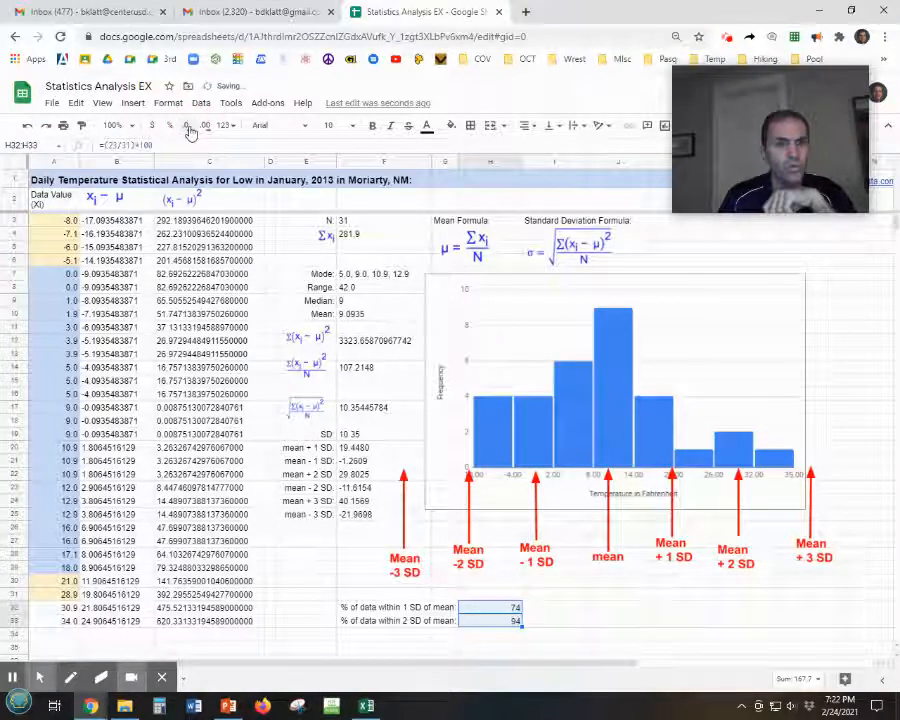
pyautogui.click(748, 594)
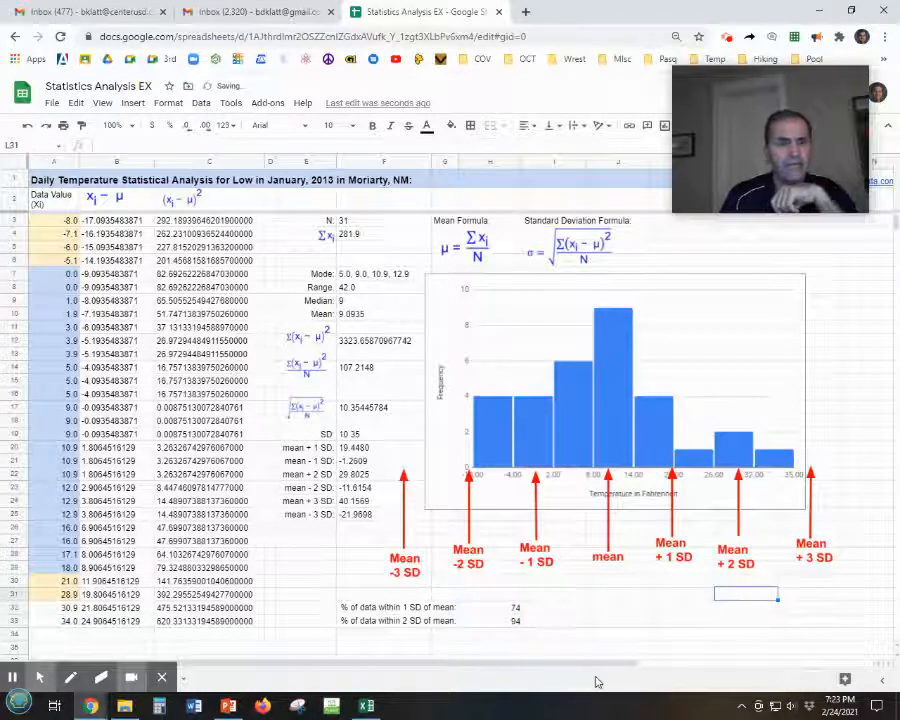
# Enter "Yes" in J32, beside the one-standard-deviation percentage, as the answer on normal distribution.
pyautogui.click(607, 609)
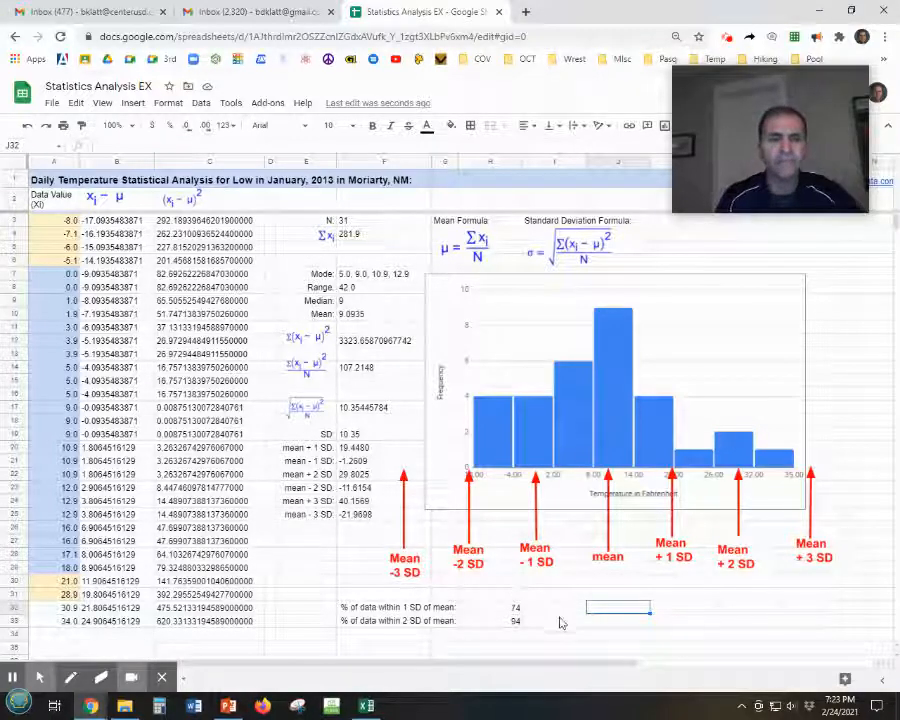
pyautogui.doubleClick(599, 606)
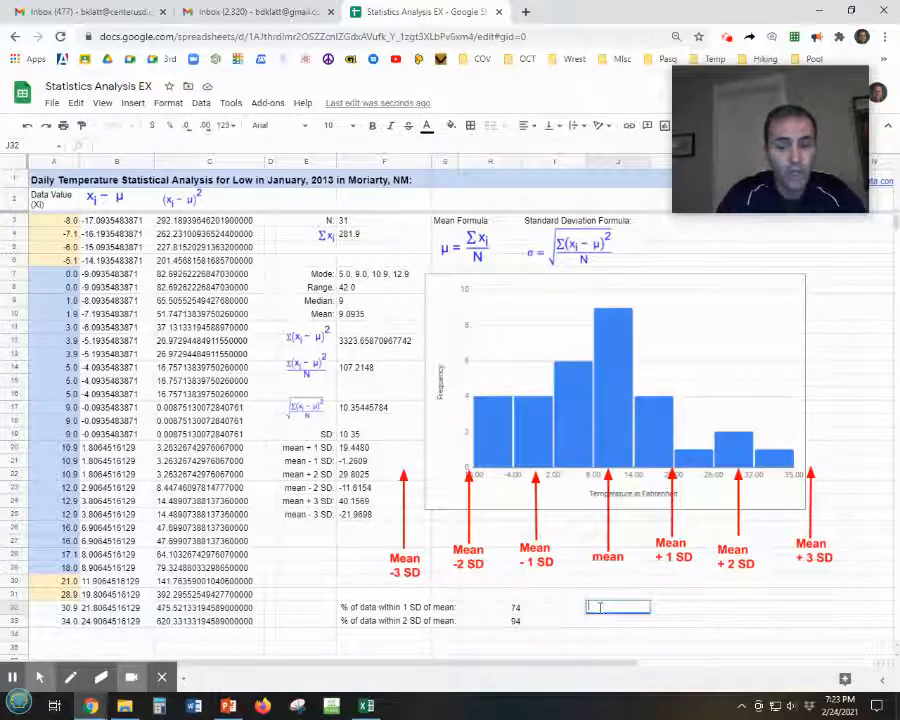
pyautogui.write('Yes')
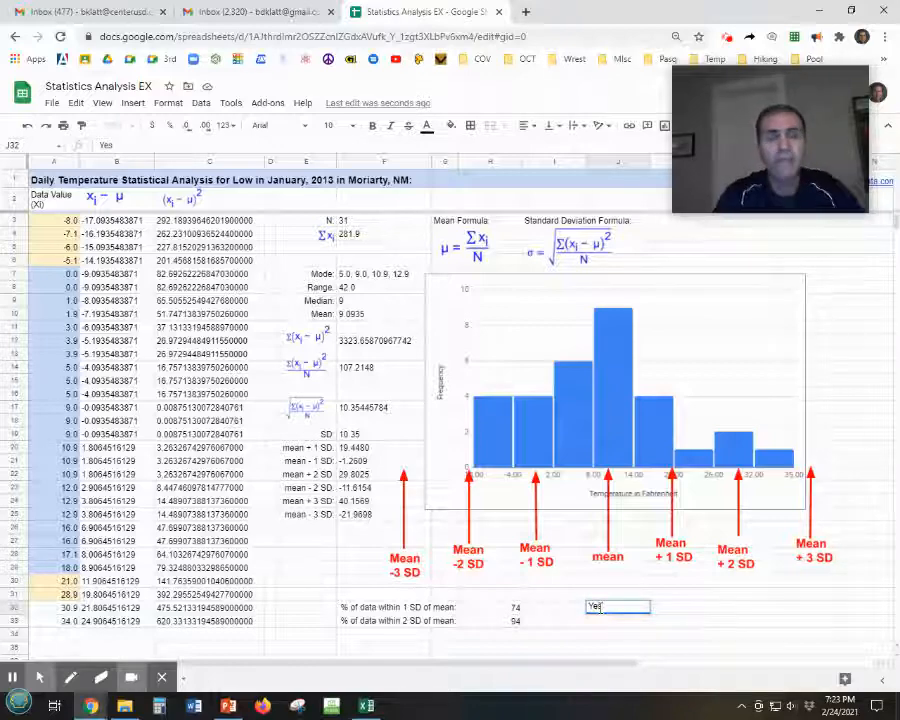
pyautogui.press('Tab')
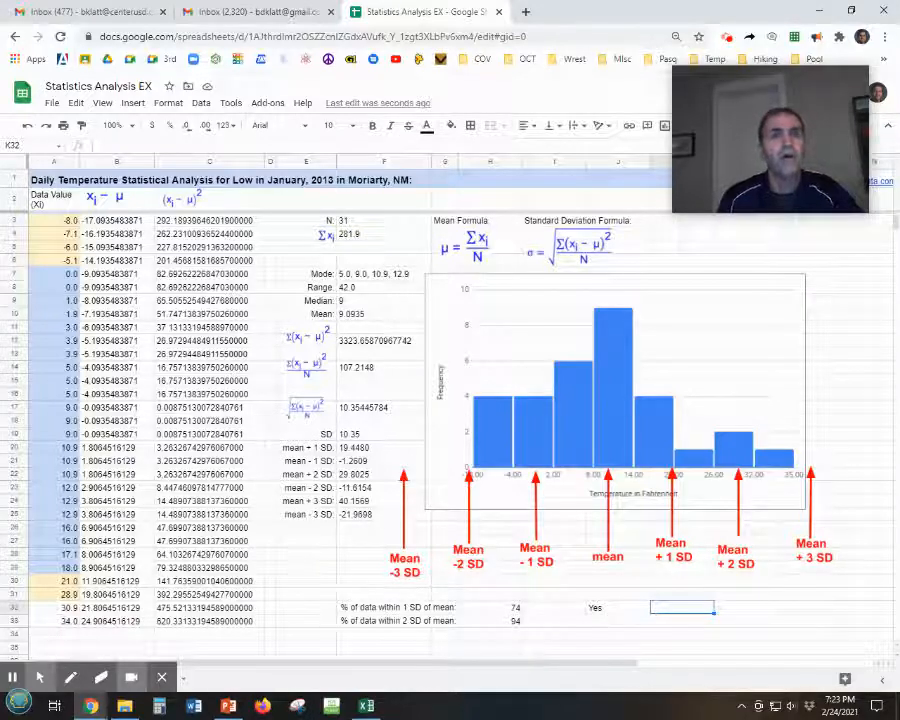
pyautogui.moveTo(780, 127)
pyautogui.moveTo(779, 113); pyautogui.dragTo(786, 155)
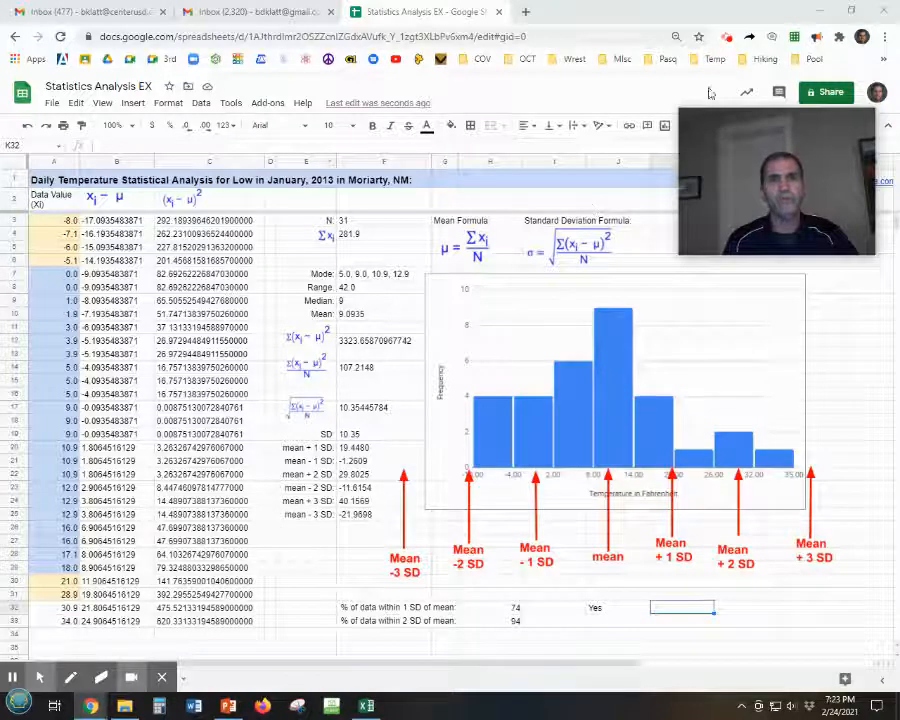
pyautogui.click(675, 37)
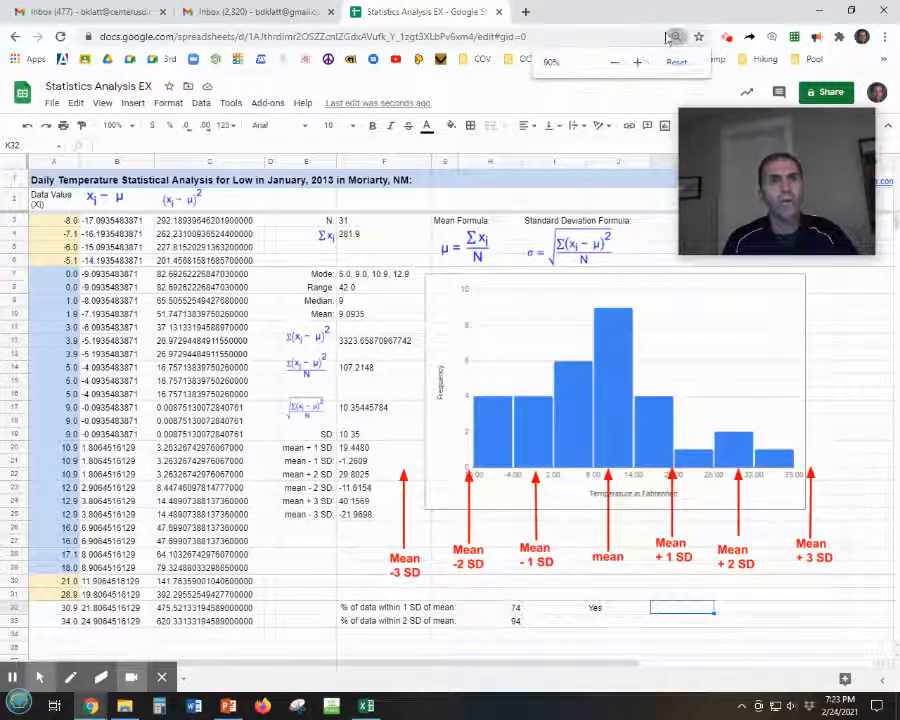
pyautogui.click(614, 62)
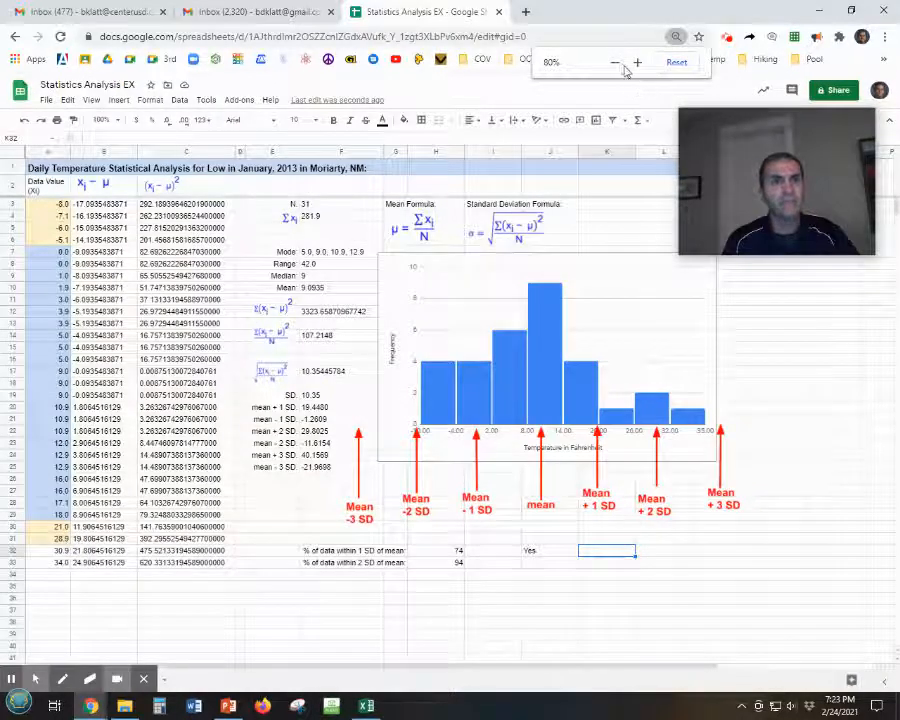
pyautogui.click(615, 63)
pyautogui.click(617, 63)
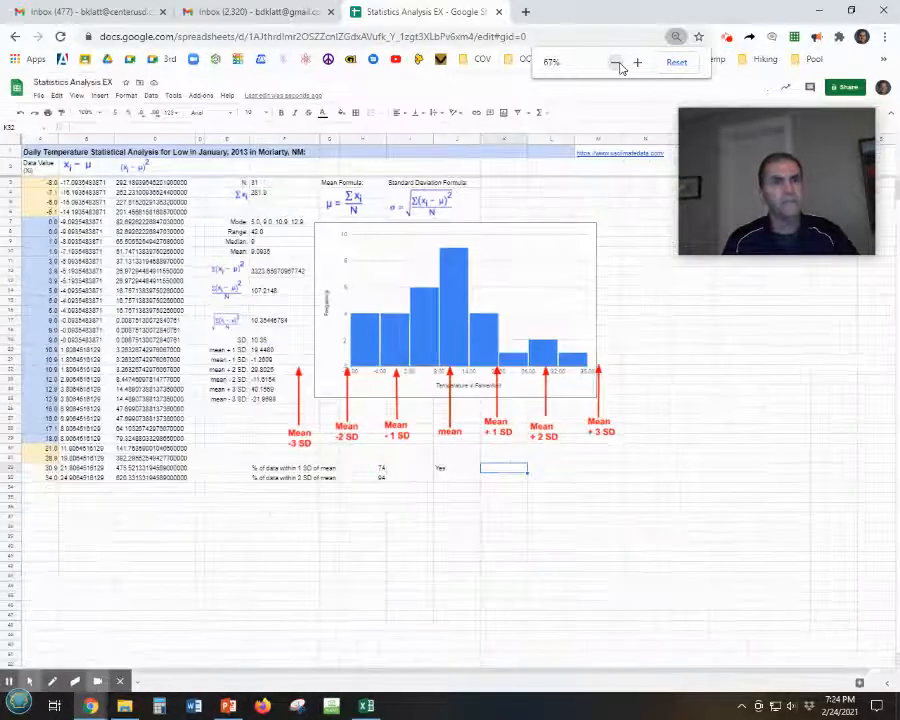
pyautogui.click(636, 63)
pyautogui.click(636, 63)
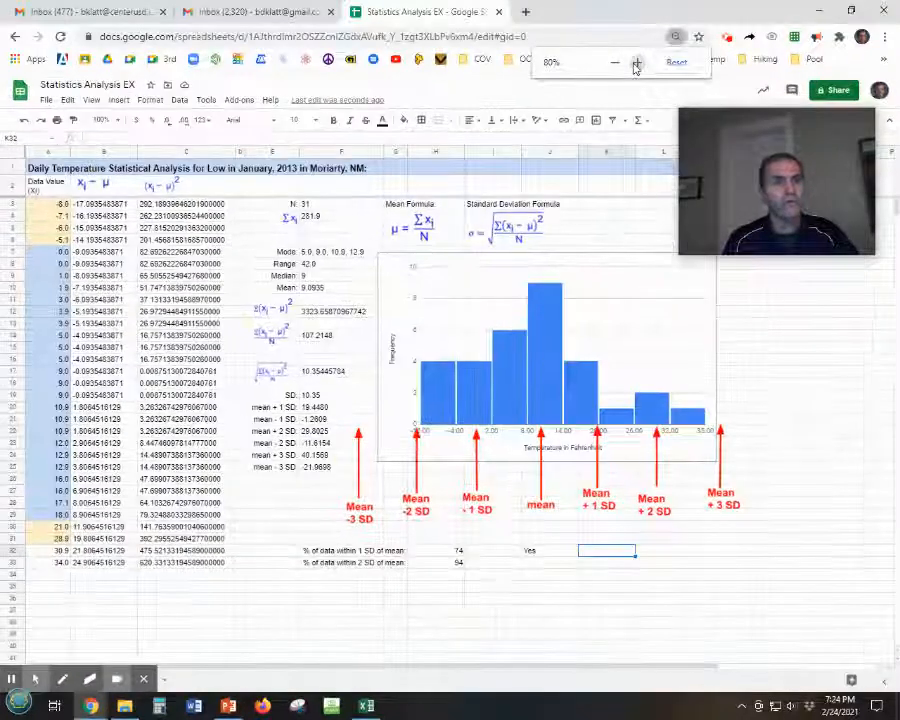
pyautogui.click(636, 63)
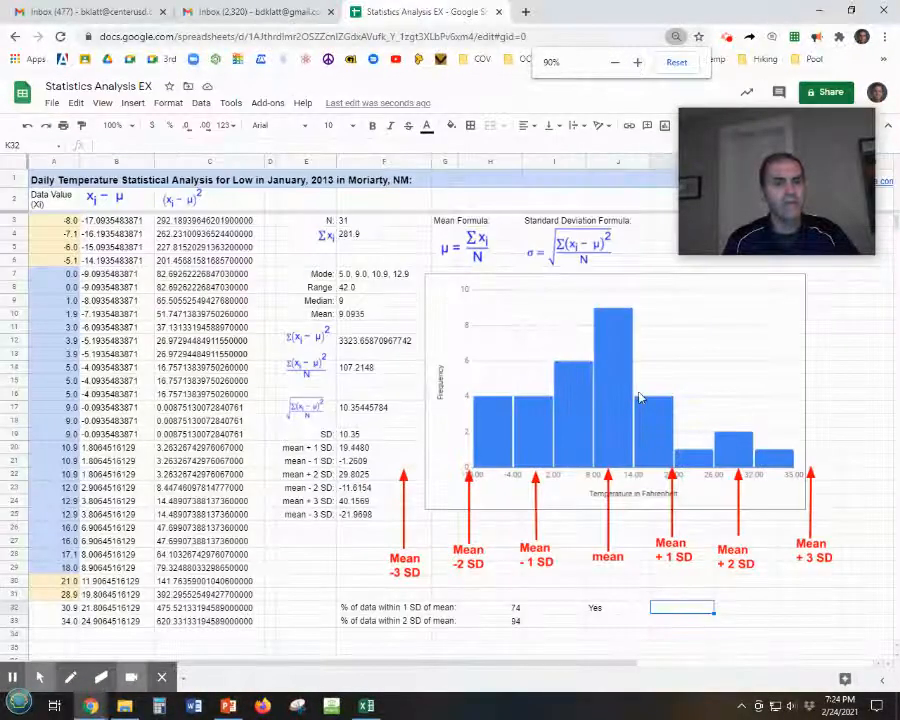